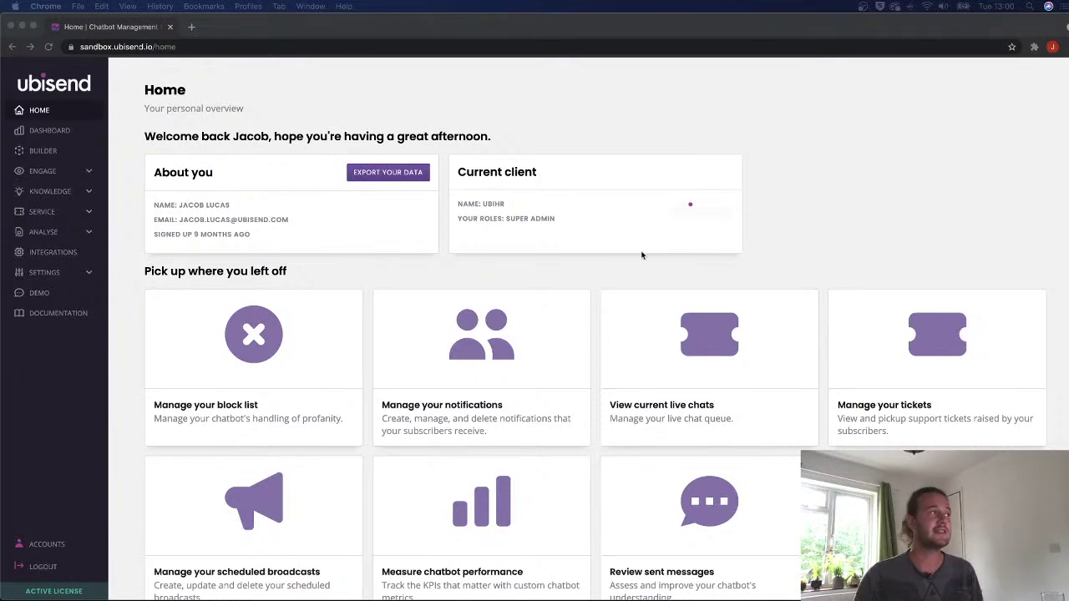
Open the dashboard showing the chatbot's performance.
{"action": "left_click", "coordinate": [45, 110]}
{"action": "left_click", "coordinate": [50, 130]}
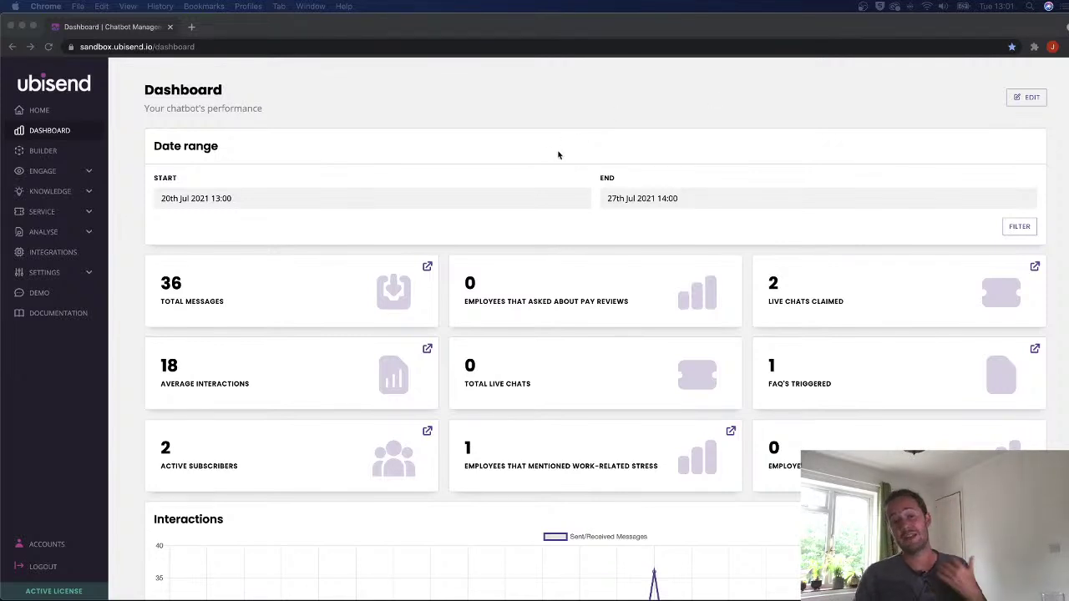
{"action": "left_click", "coordinate": [487, 240]}
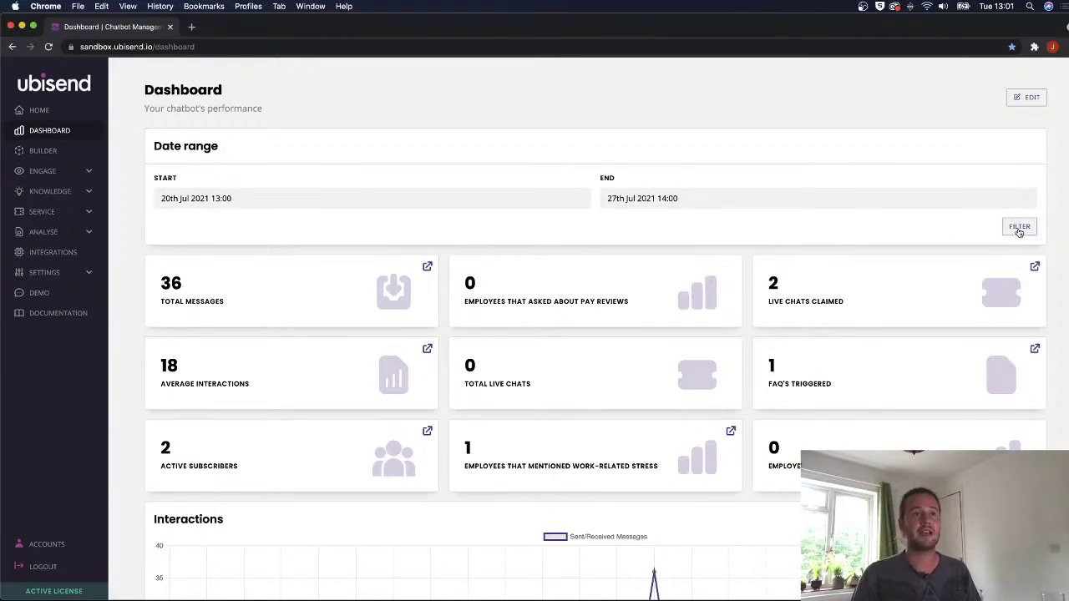
Set the dashboard's start date to 1st Oct 2020 and filter the metrics by the new date range.
{"action": "left_click", "coordinate": [197, 198]}
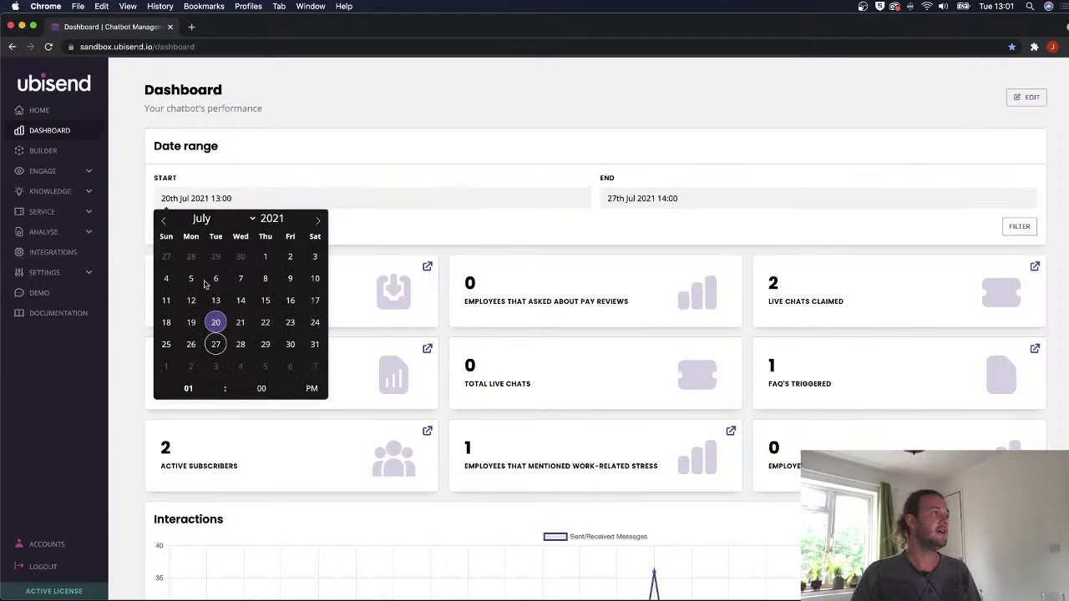
{"action": "left_click", "coordinate": [161, 218]}
{"action": "left_click", "coordinate": [162, 218]}
{"action": "left_click", "coordinate": [162, 218]}
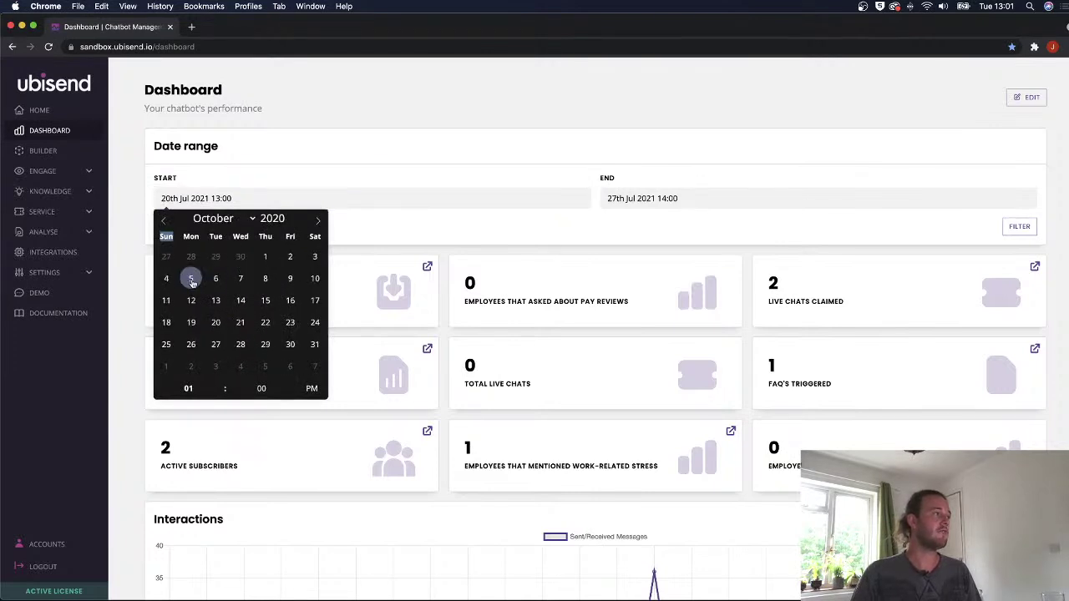
{"action": "left_click", "coordinate": [268, 256]}
{"action": "left_click", "coordinate": [1000, 232]}
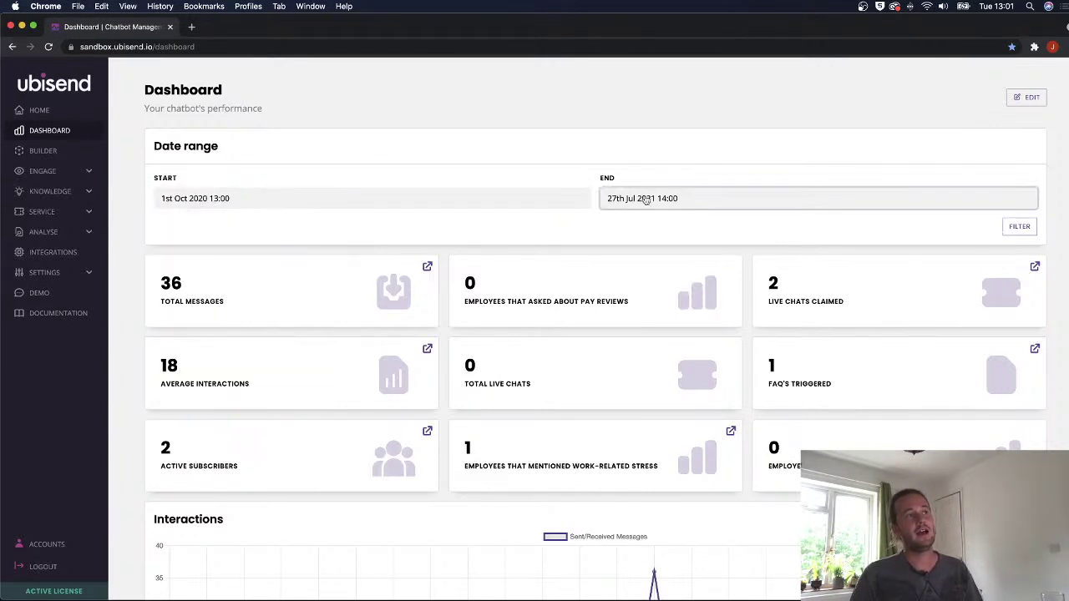
{"action": "left_click", "coordinate": [1019, 227]}
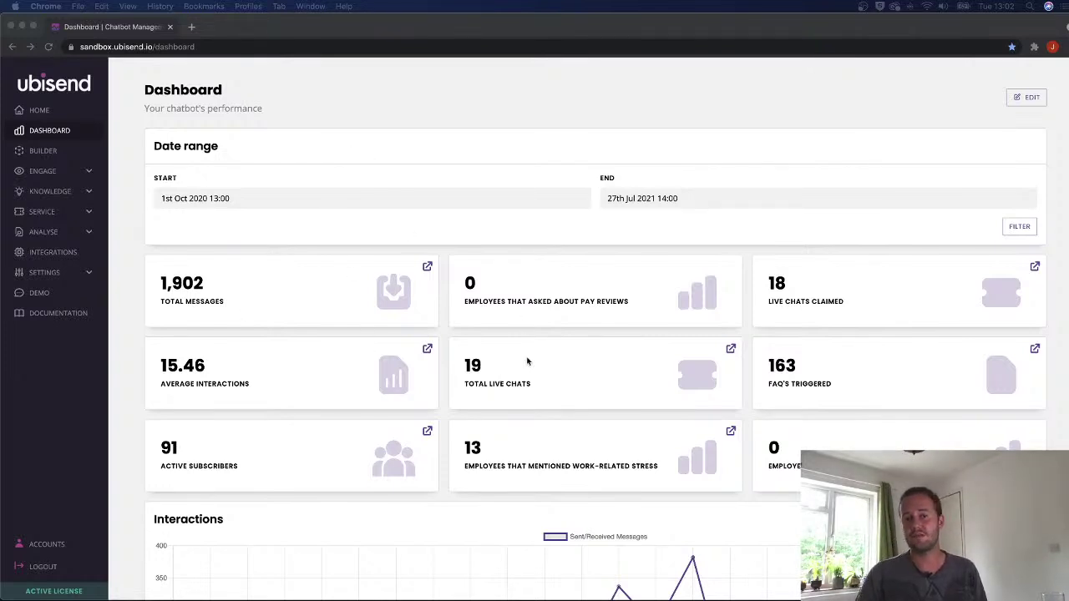
View the recorded entries behind the Total Messages metric and close them again.
{"action": "scroll", "coordinate": [420, 217], "scroll_direction": "down", "scroll_amount": 1}
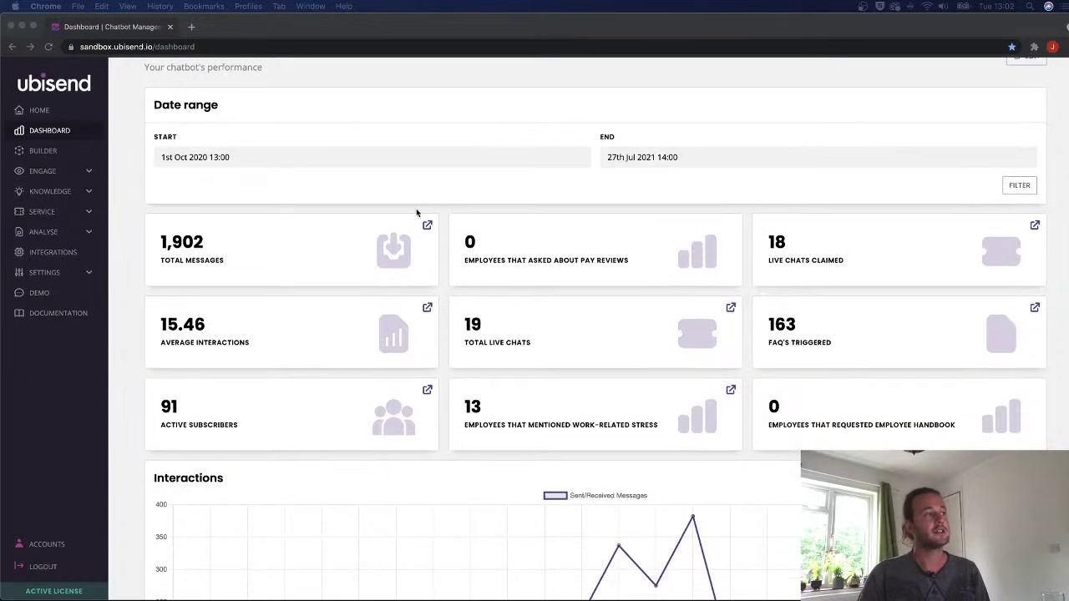
{"action": "left_click", "coordinate": [428, 225]}
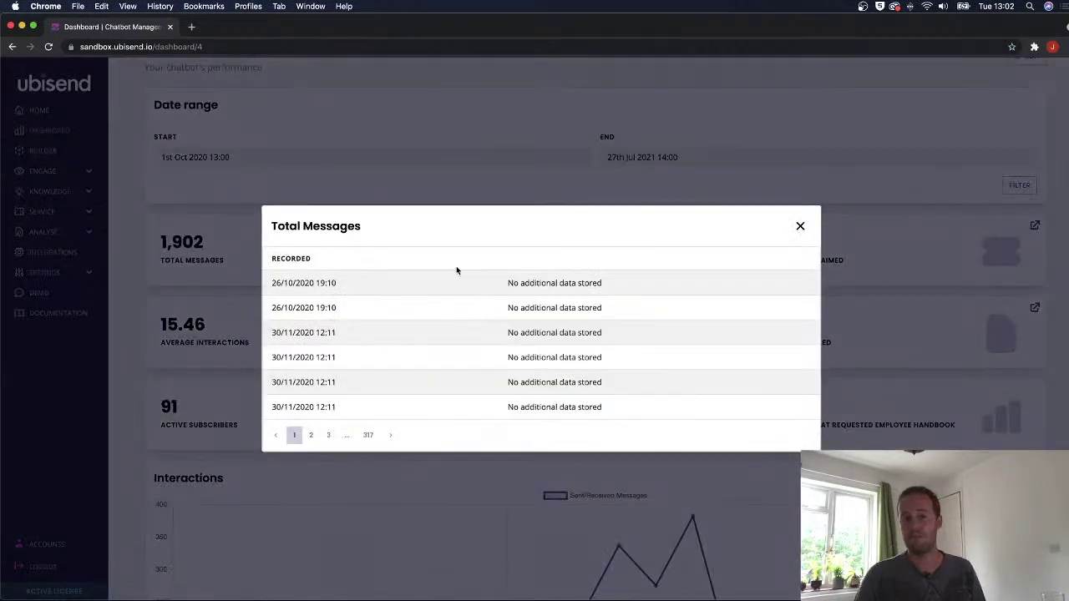
{"action": "left_click", "coordinate": [800, 225]}
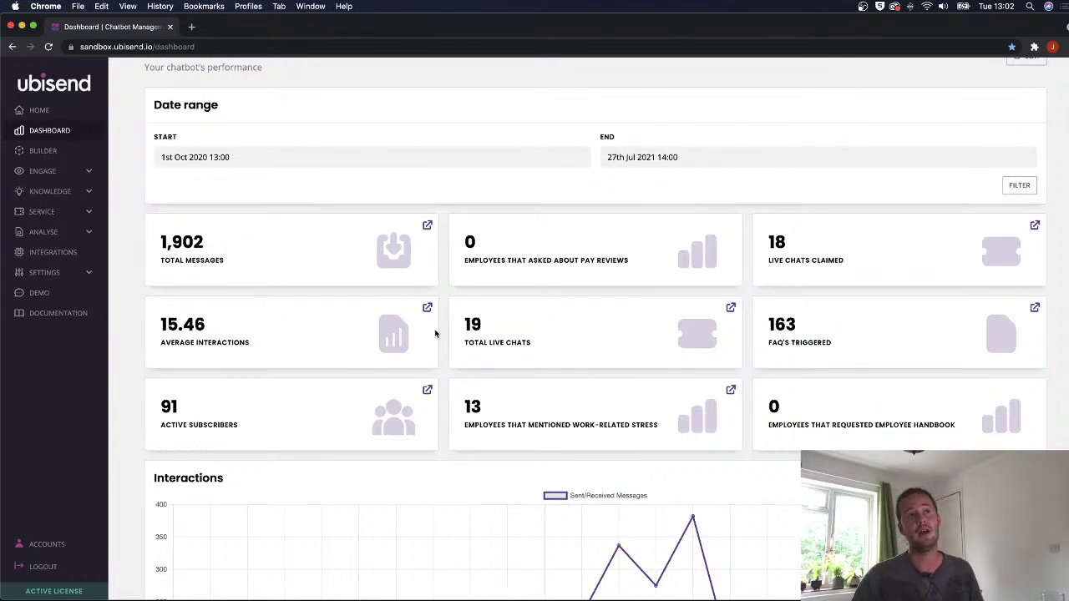
Start editing the dashboard and move the Total Messages card to the end of the first row.
{"action": "scroll", "coordinate": [534, 251], "scroll_direction": "up", "scroll_amount": 1}
{"action": "left_click", "coordinate": [1014, 100]}
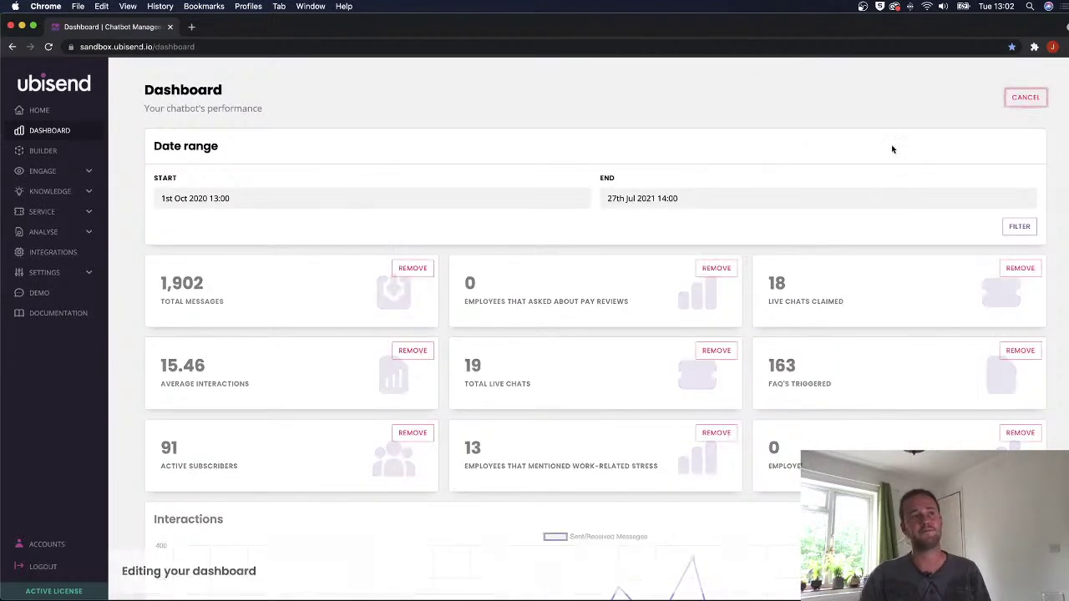
{"action": "left_click_drag", "start_coordinate": [309, 271], "coordinate": [573, 303]}
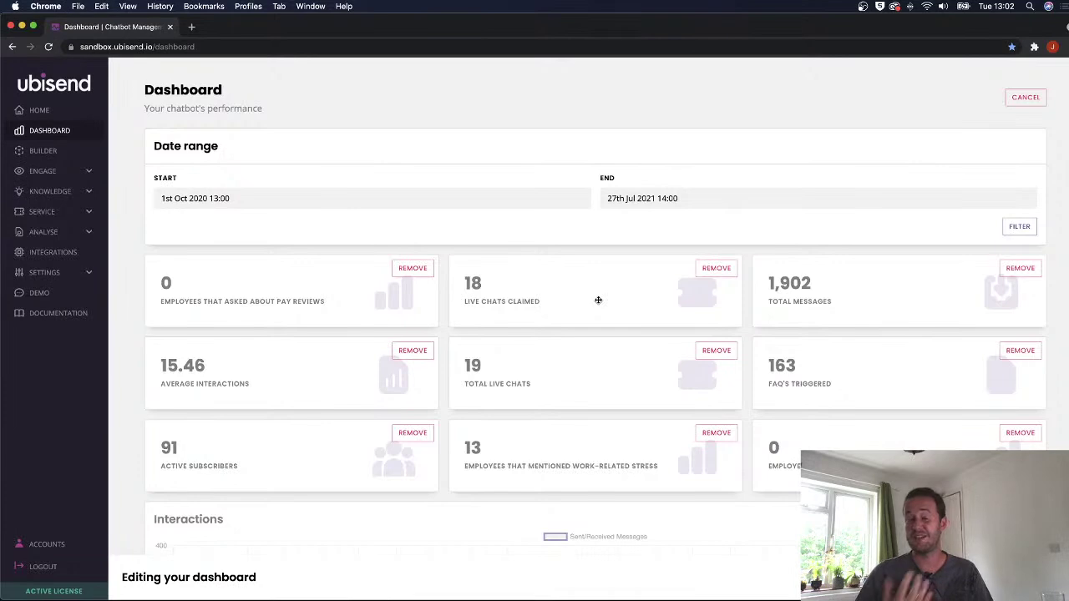
Remove the Helpful FAQs metric from the dashboard.
{"action": "scroll", "coordinate": [553, 338], "scroll_direction": "down", "scroll_amount": 5}
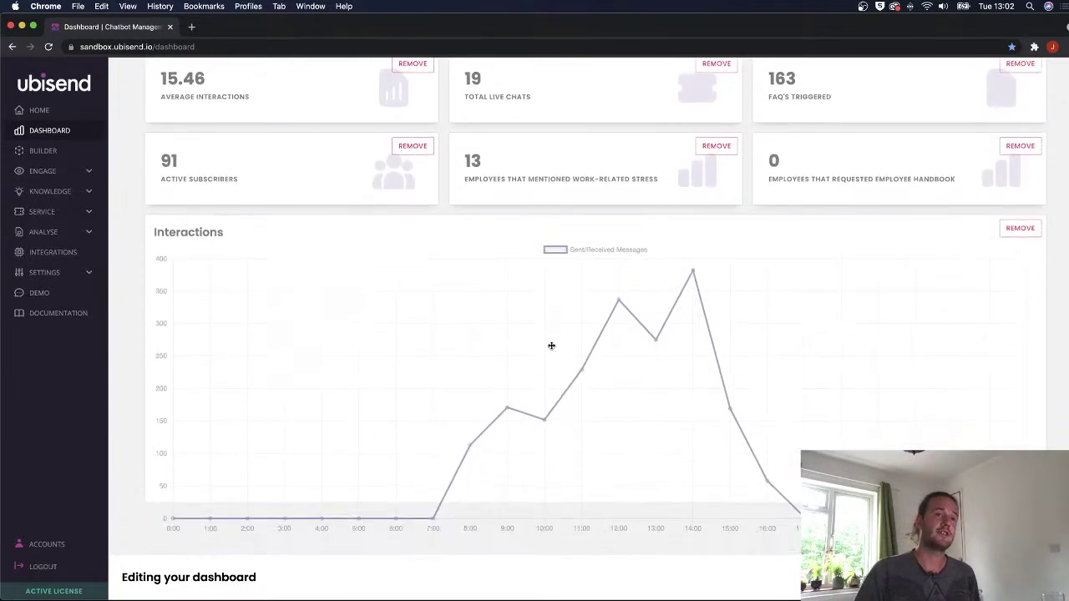
{"action": "scroll", "coordinate": [538, 334], "scroll_direction": "down", "scroll_amount": 8}
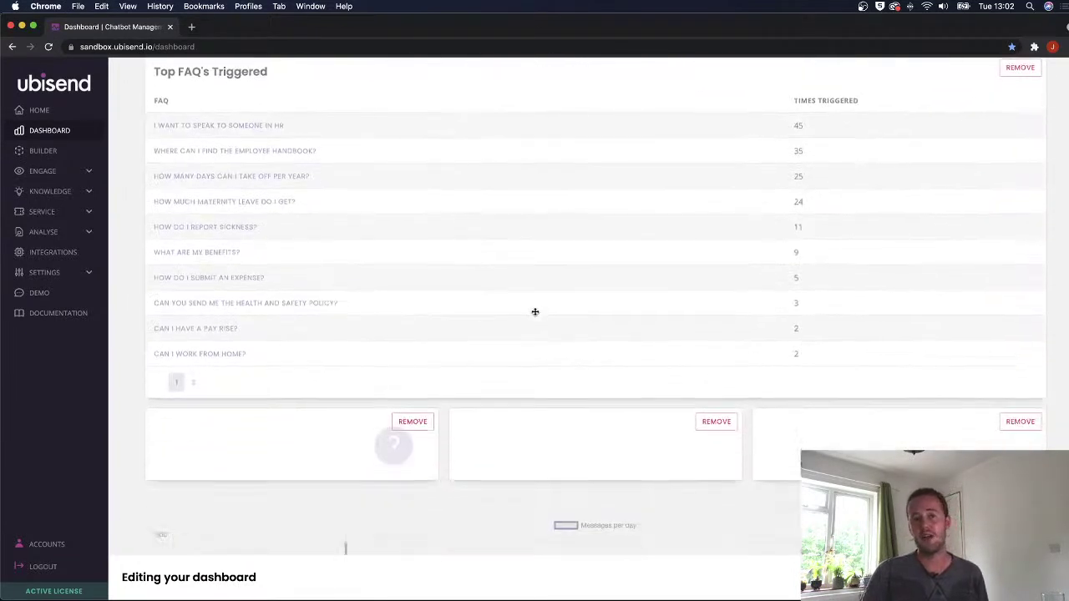
{"action": "scroll", "coordinate": [523, 317], "scroll_direction": "down", "scroll_amount": 1}
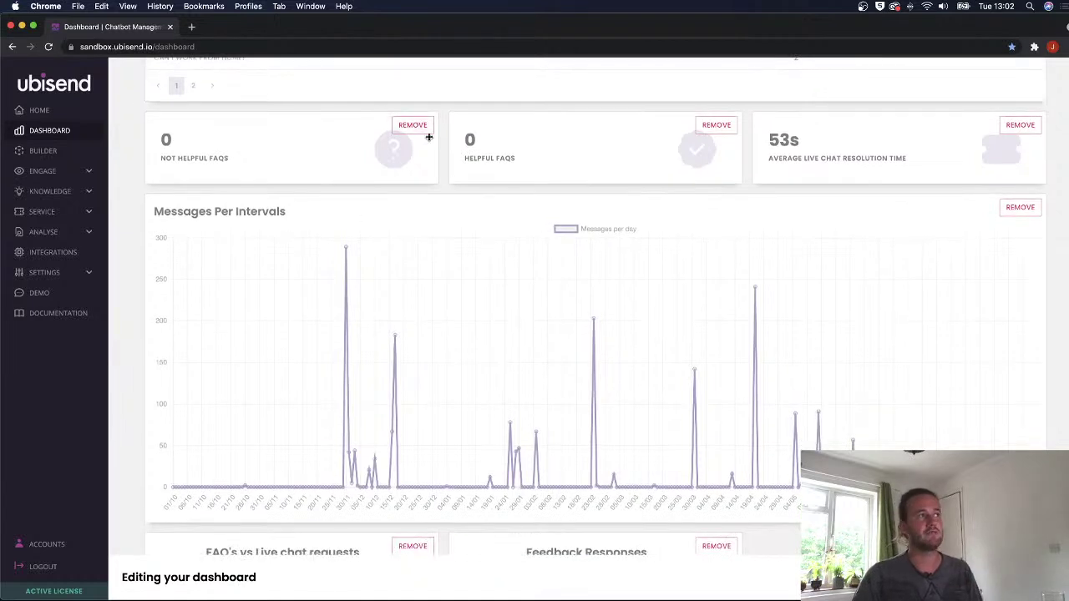
{"action": "left_click", "coordinate": [715, 125]}
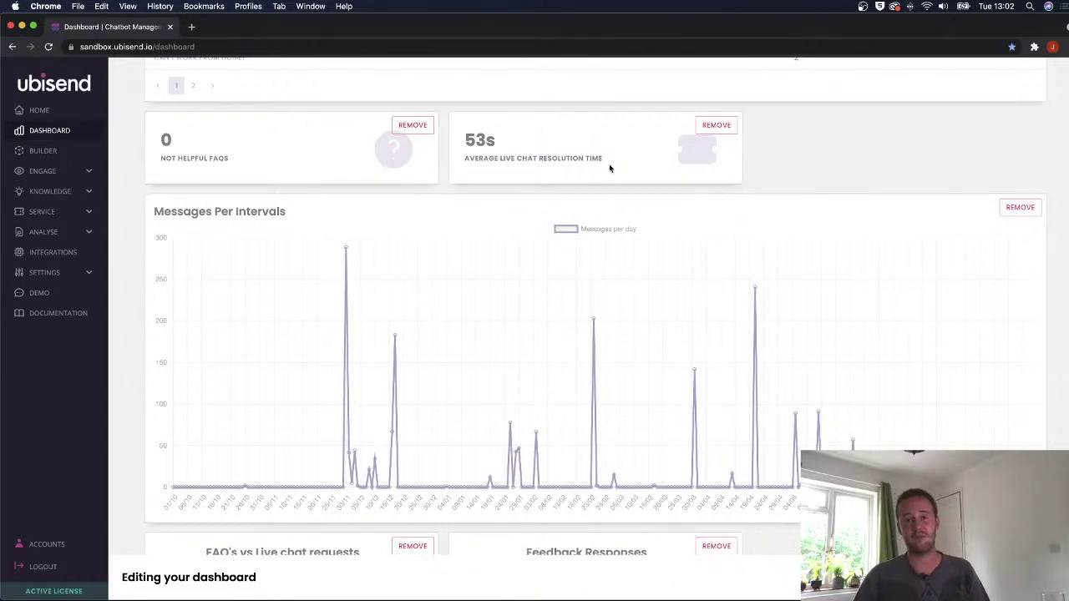
Browse the metrics available to add to the dashboard, including Helpful Live Chats and Not Helpful Live Chats.
{"action": "scroll", "coordinate": [609, 168], "scroll_direction": "up", "scroll_amount": 15}
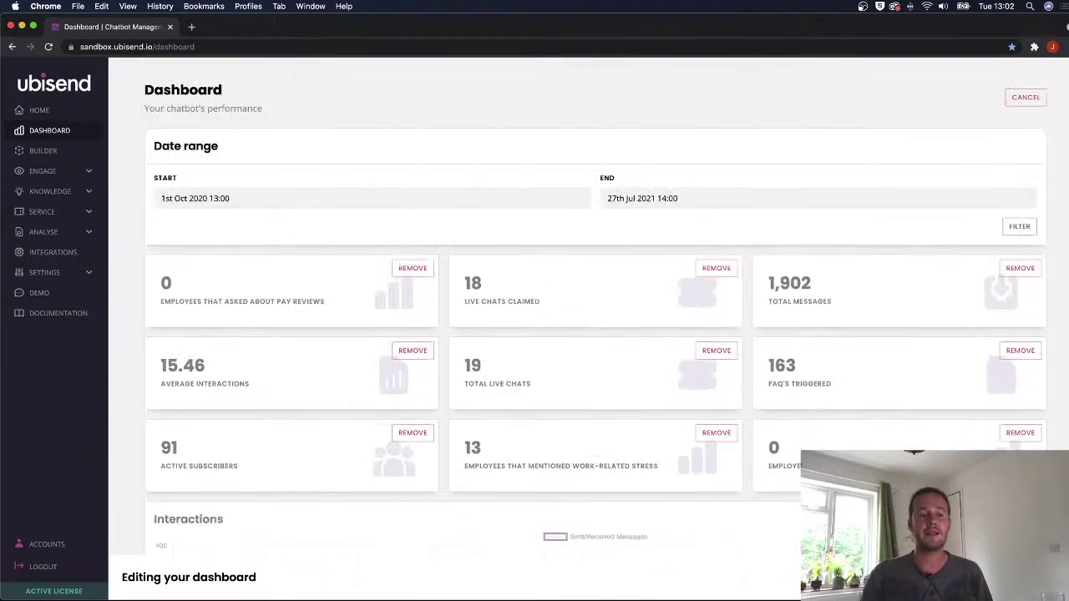
{"action": "left_click", "coordinate": [1010, 577]}
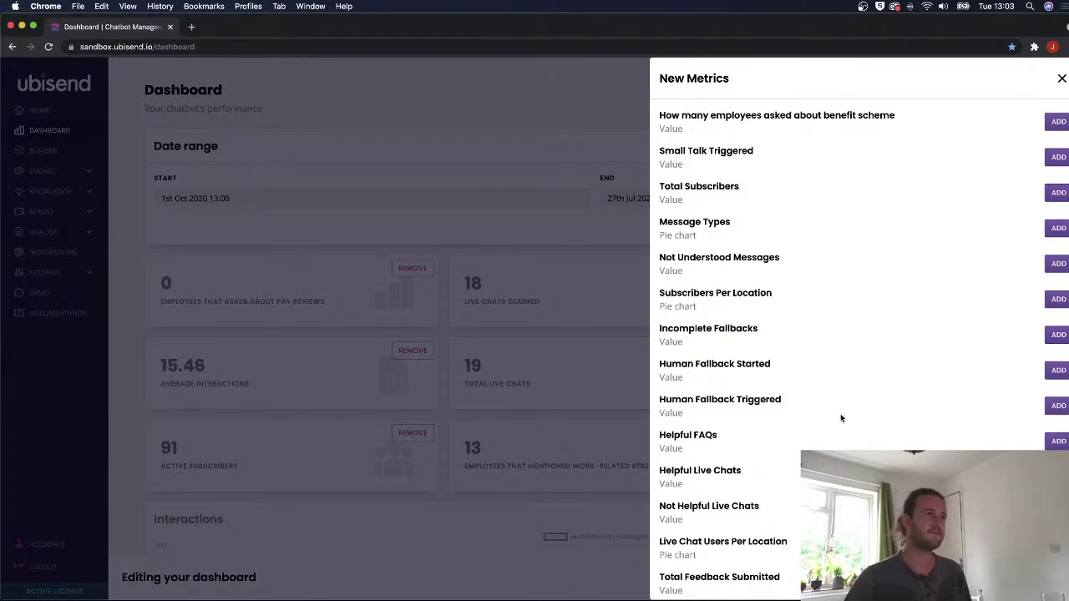
{"action": "scroll", "coordinate": [822, 293], "scroll_direction": "down", "scroll_amount": 2}
{"action": "scroll", "coordinate": [822, 293], "scroll_direction": "down", "scroll_amount": 10}
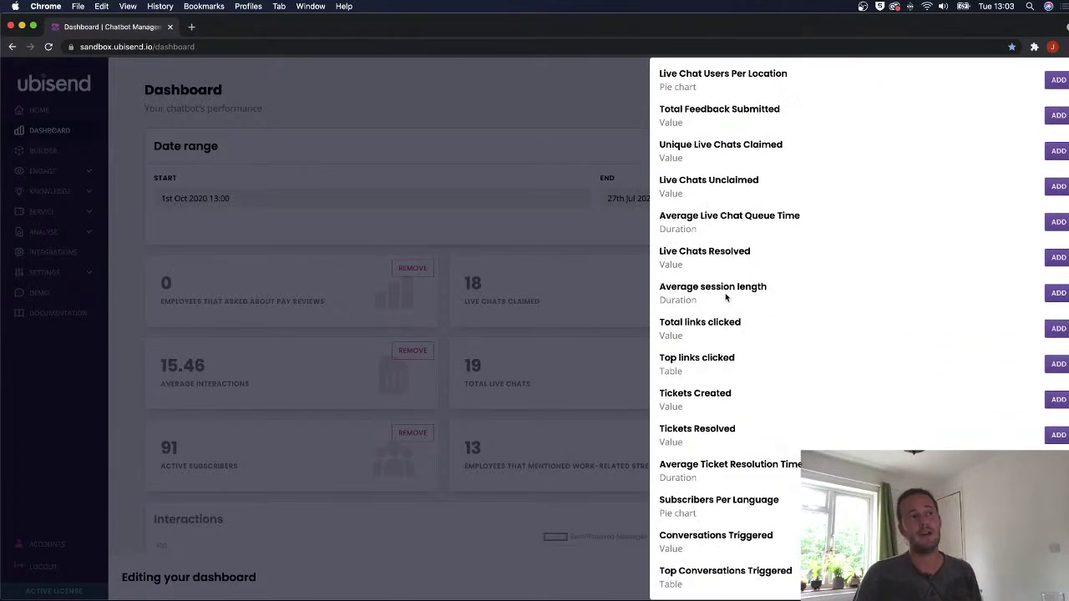
{"action": "scroll", "coordinate": [726, 303], "scroll_direction": "up", "scroll_amount": 12}
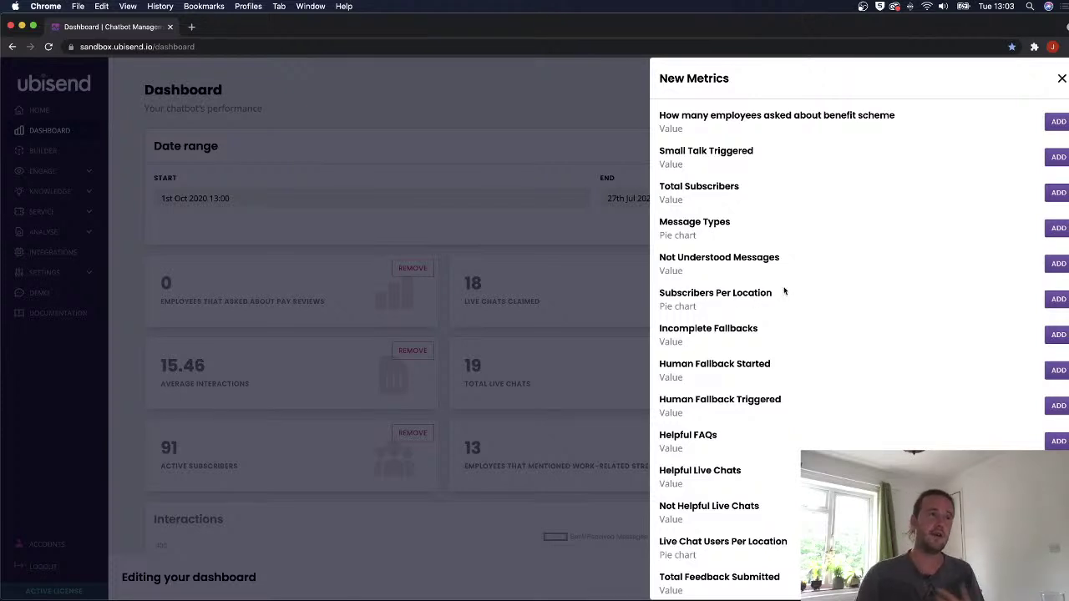
{"action": "scroll", "coordinate": [710, 229], "scroll_direction": "down", "scroll_amount": 1}
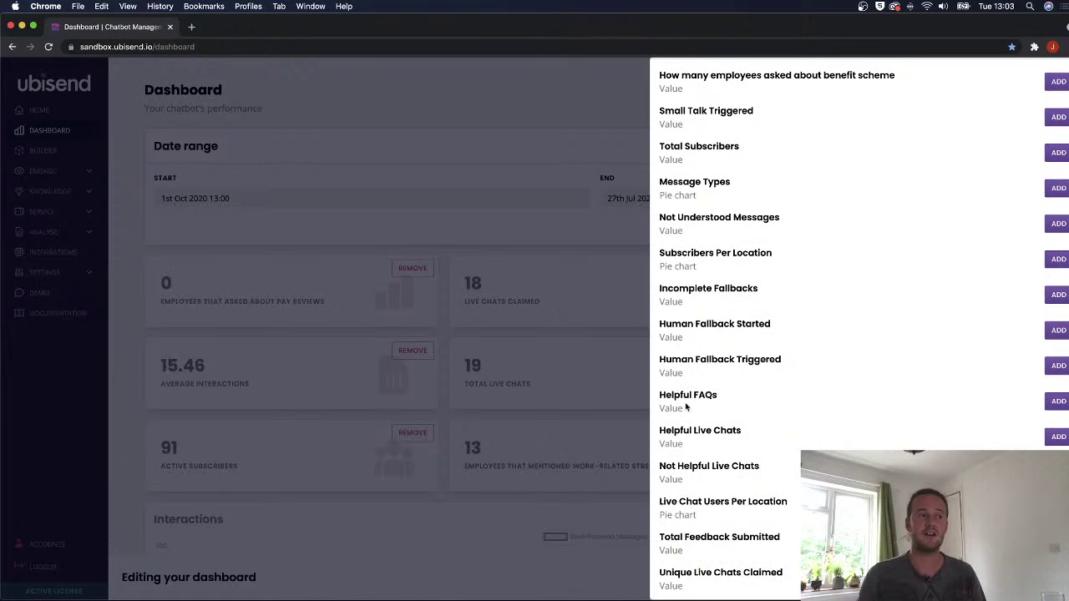
{"action": "scroll", "coordinate": [702, 399], "scroll_direction": "down", "scroll_amount": 2}
{"action": "scroll", "coordinate": [702, 399], "scroll_direction": "down", "scroll_amount": 2}
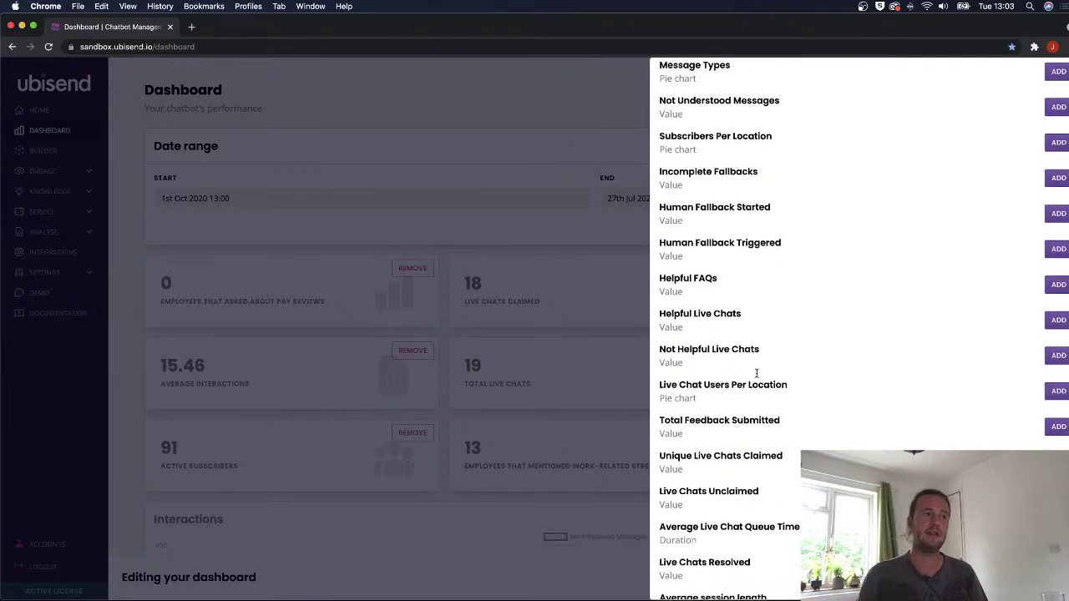
{"action": "left_click_drag", "start_coordinate": [771, 344], "coordinate": [639, 344]}
{"action": "left_click_drag", "start_coordinate": [659, 306], "coordinate": [733, 306]}
{"action": "left_click_drag", "start_coordinate": [660, 343], "coordinate": [761, 345]}
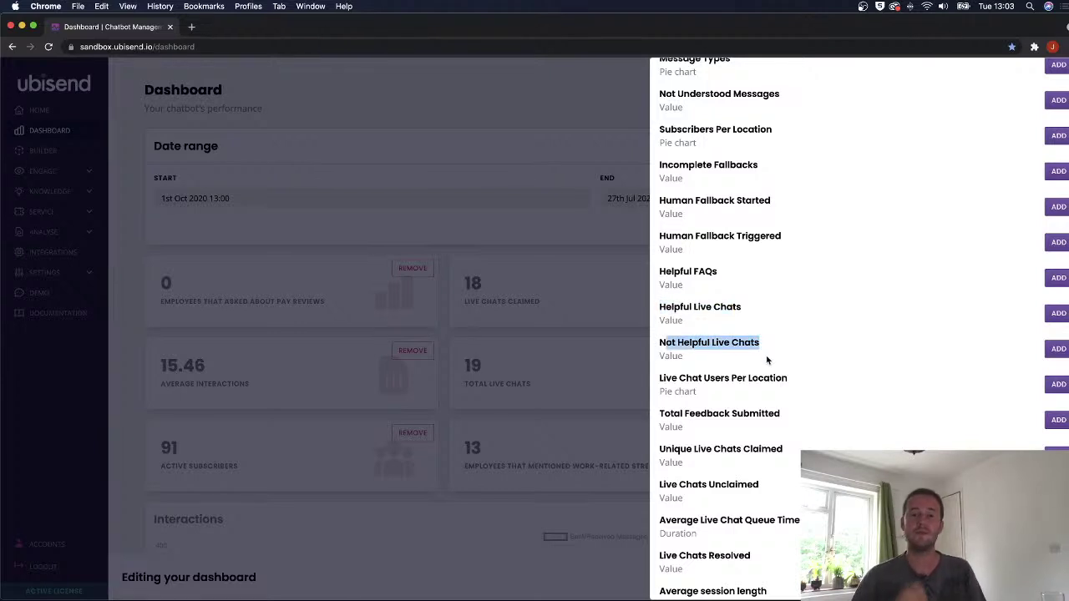
Examine the Average session length and Total links clicked metrics, and close the list without adding any.
{"action": "scroll", "coordinate": [768, 360], "scroll_direction": "down", "scroll_amount": 5}
{"action": "left_click", "coordinate": [759, 410]}
{"action": "scroll", "coordinate": [768, 443], "scroll_direction": "down", "scroll_amount": 2}
{"action": "left_click_drag", "start_coordinate": [703, 400], "coordinate": [770, 402]}
{"action": "left_click_drag", "start_coordinate": [744, 440], "coordinate": [676, 433]}
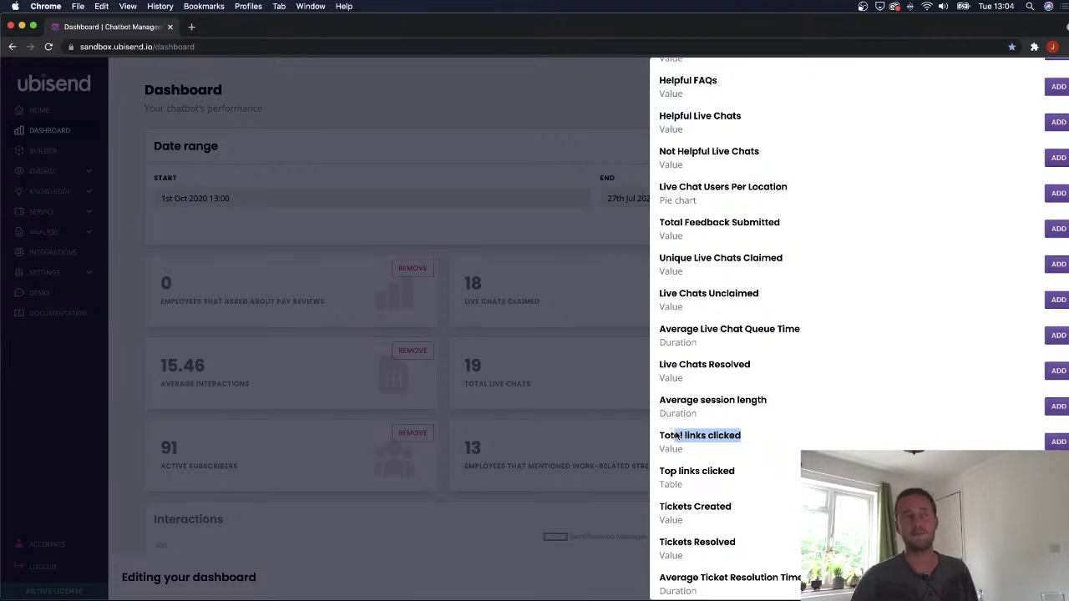
{"action": "scroll", "coordinate": [811, 346], "scroll_direction": "up", "scroll_amount": 5}
{"action": "left_click", "coordinate": [1061, 80]}
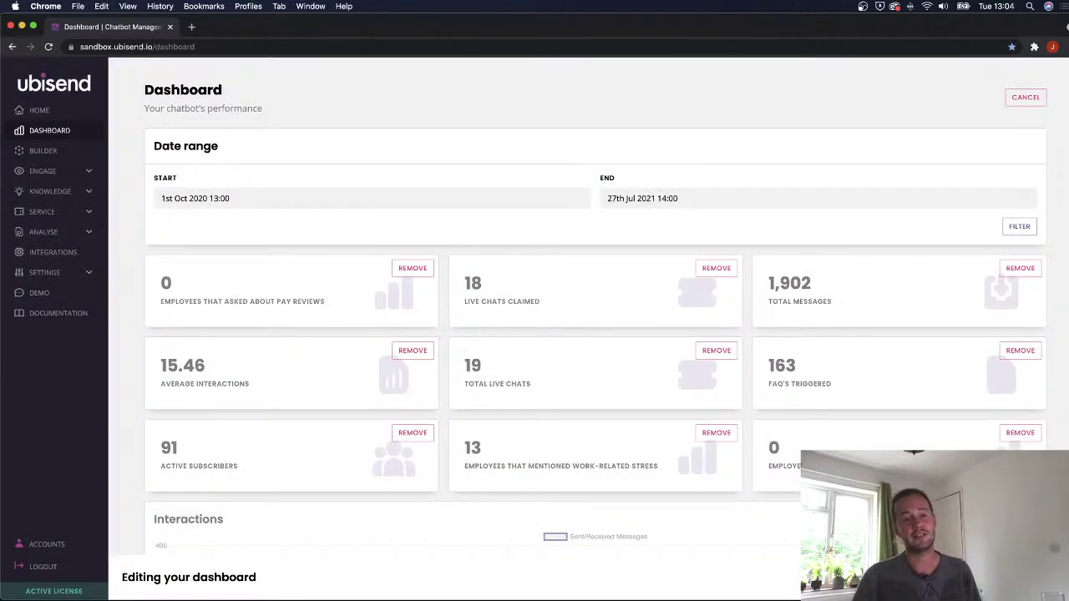
Save the dashboard changes and review the updated metrics down to the Feedback Responses chart.
{"action": "scroll", "coordinate": [402, 257], "scroll_direction": "down", "scroll_amount": 10}
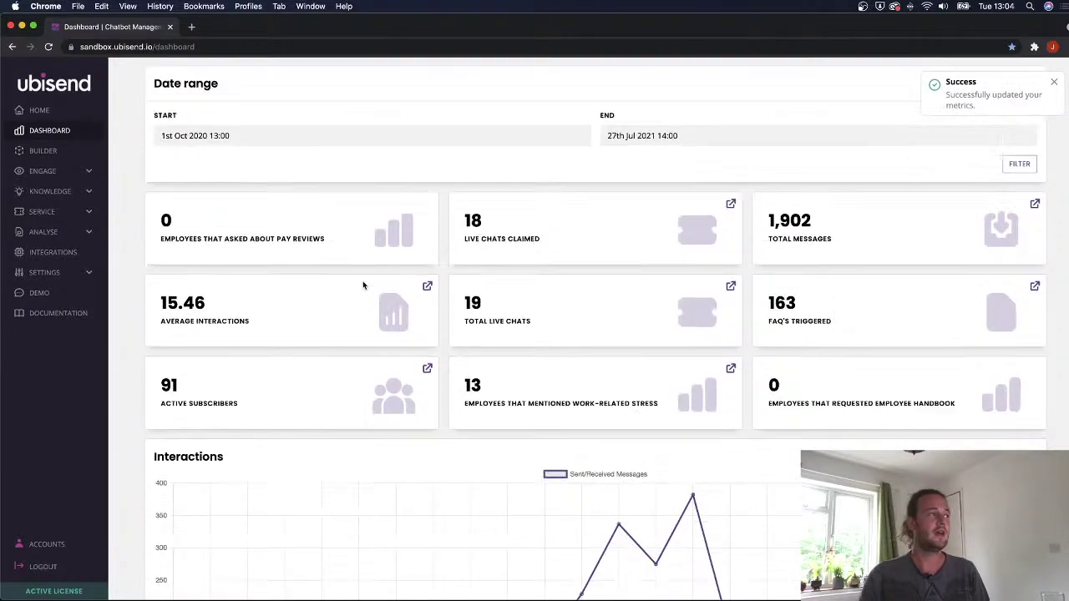
{"action": "scroll", "coordinate": [403, 267], "scroll_direction": "up", "scroll_amount": 5}
{"action": "scroll", "coordinate": [465, 181], "scroll_direction": "up", "scroll_amount": 5}
{"action": "scroll", "coordinate": [465, 326], "scroll_direction": "down", "scroll_amount": 8}
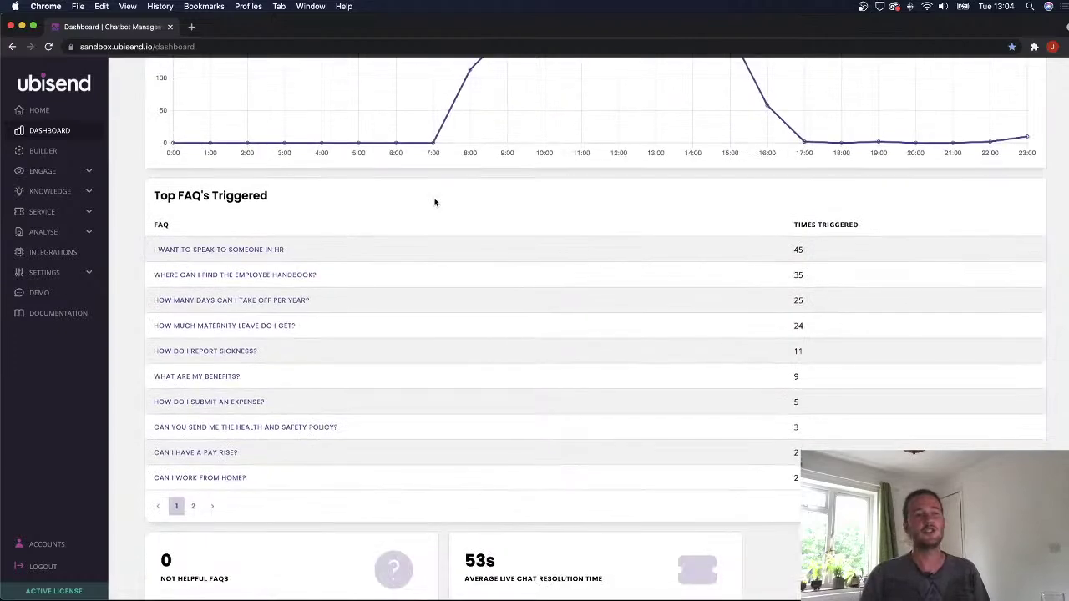
{"action": "scroll", "coordinate": [548, 335], "scroll_direction": "down", "scroll_amount": 5}
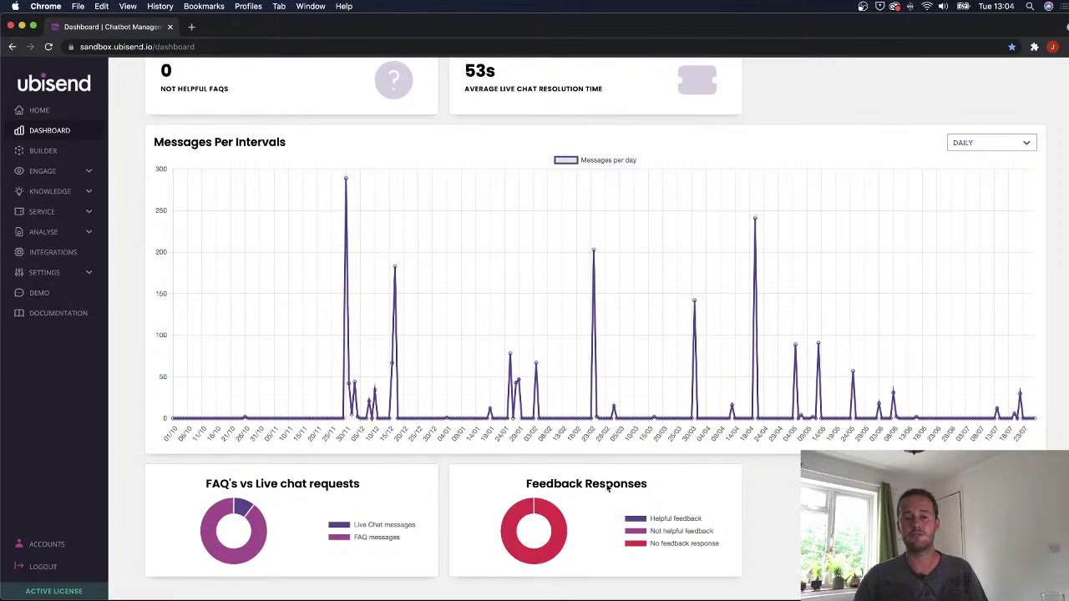
Switch from the ubiHR account to the first sandbox account in the list and open its dashboard.
{"action": "left_click", "coordinate": [47, 544]}
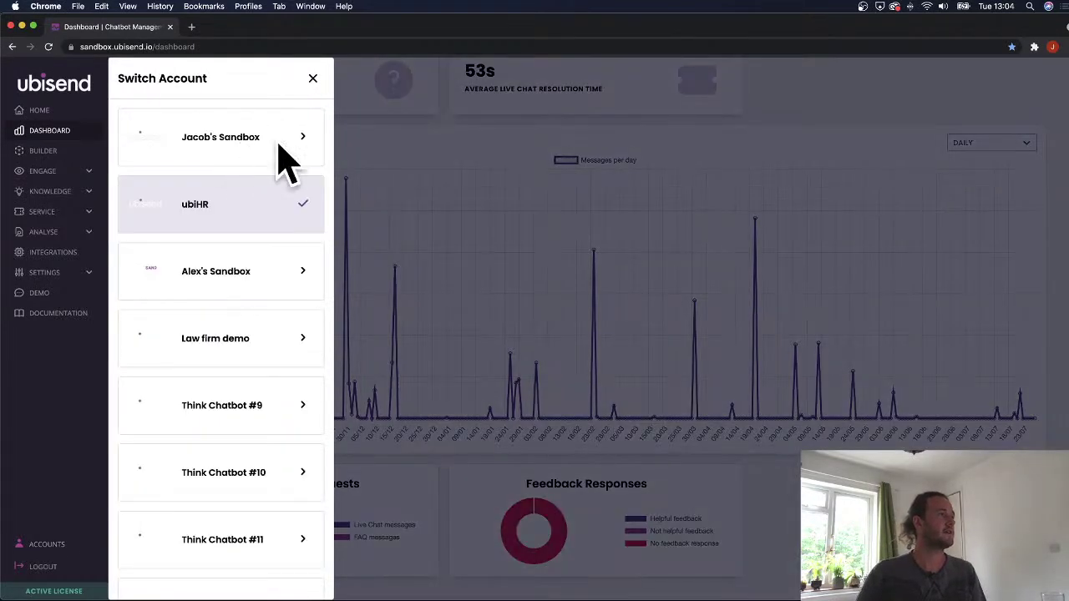
{"action": "left_click", "coordinate": [248, 147]}
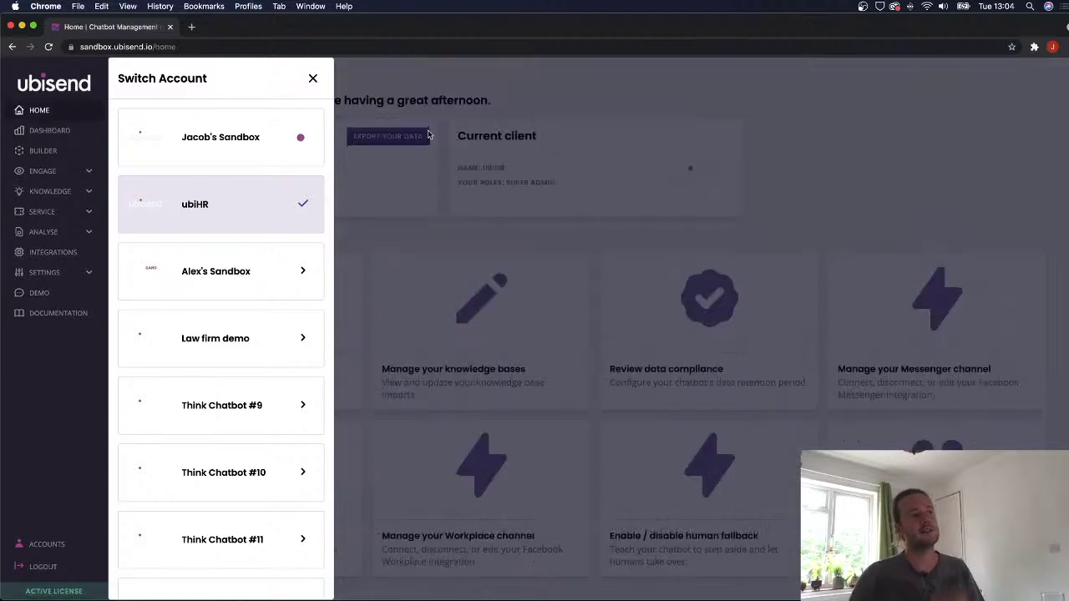
{"action": "left_click", "coordinate": [312, 78]}
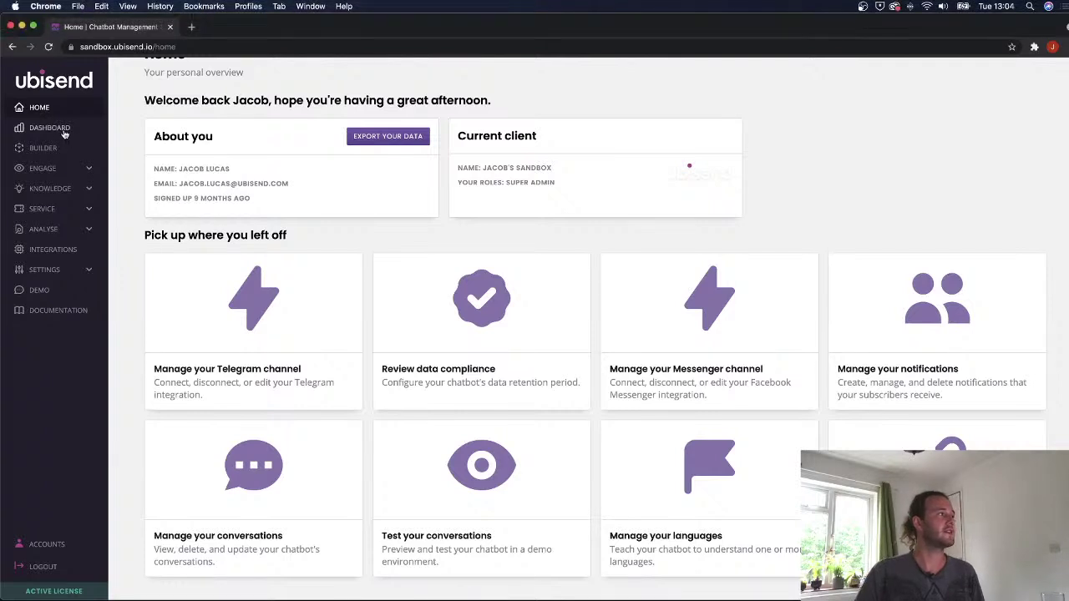
{"action": "left_click", "coordinate": [66, 134]}
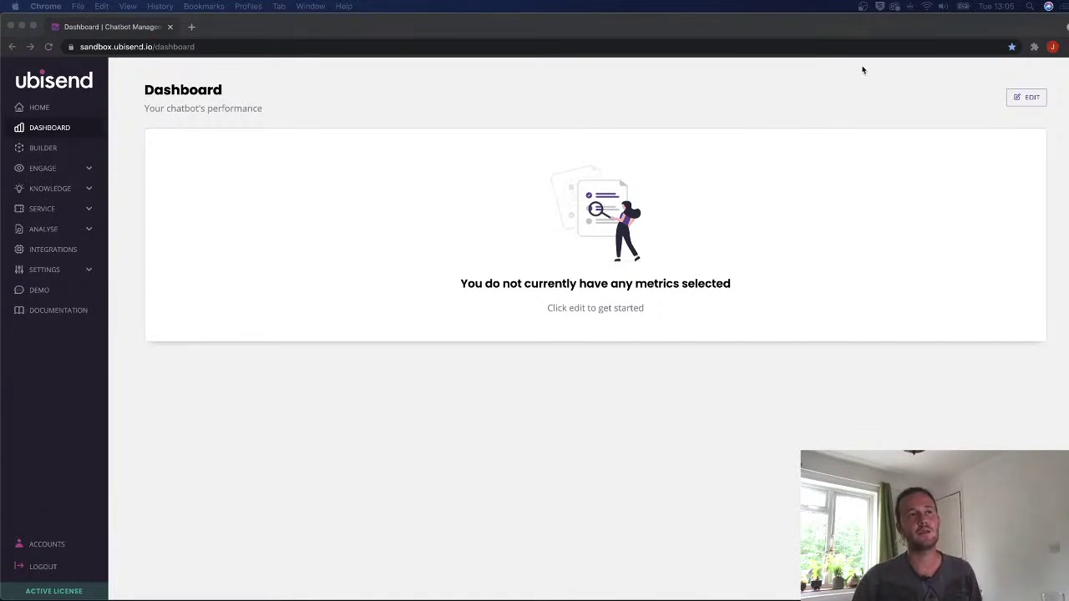
Start editing the empty dashboard and browse the new metrics that can be added to it.
{"action": "left_click", "coordinate": [1021, 100]}
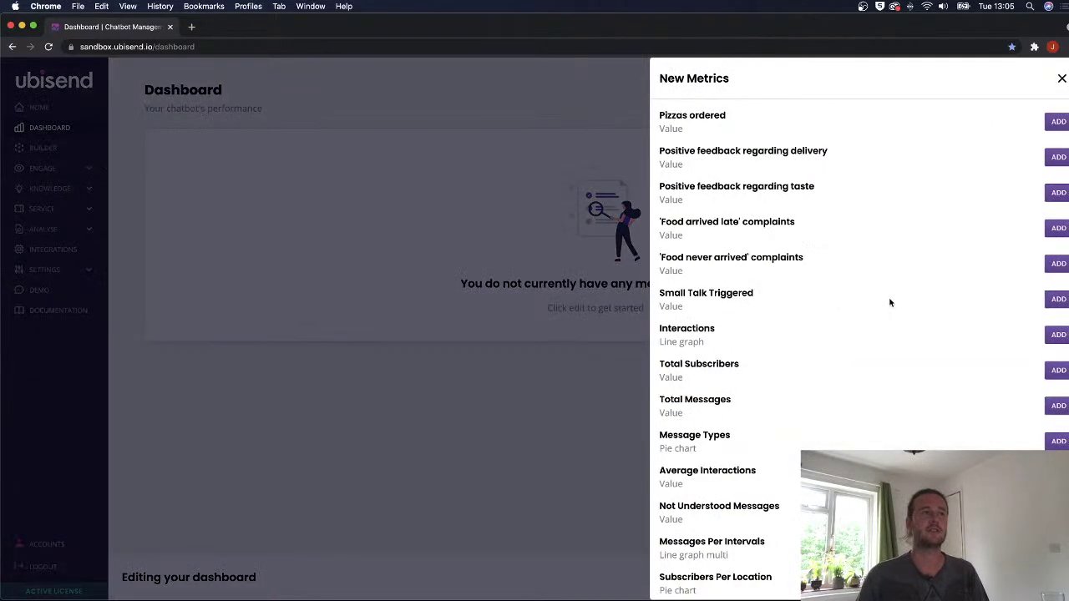
{"action": "scroll", "coordinate": [863, 257], "scroll_direction": "down", "scroll_amount": 5}
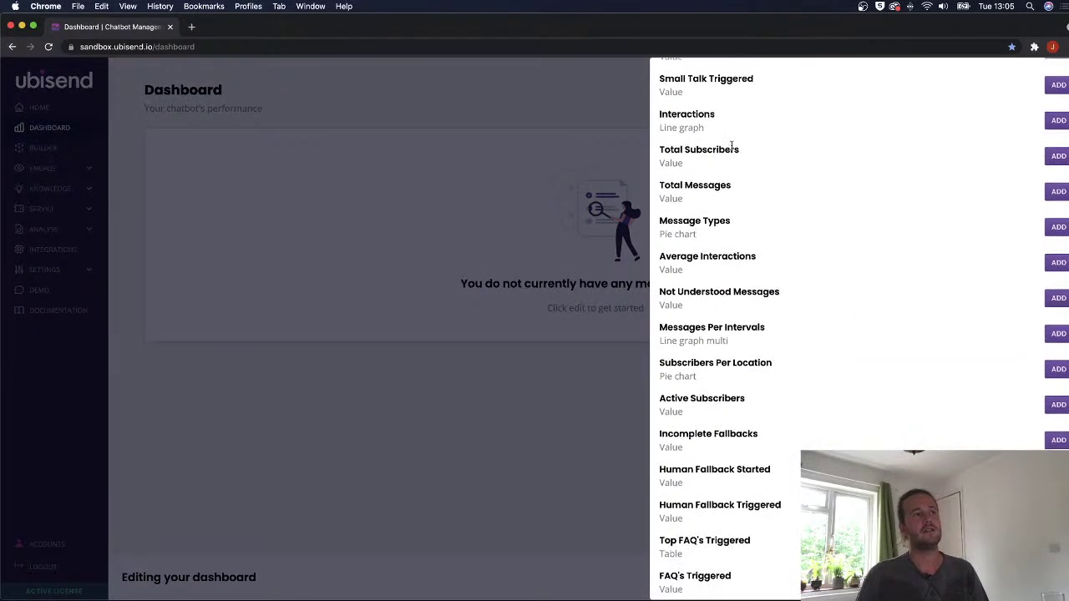
{"action": "scroll", "coordinate": [753, 254], "scroll_direction": "down", "scroll_amount": 8}
{"action": "scroll", "coordinate": [735, 316], "scroll_direction": "up", "scroll_amount": 2}
{"action": "scroll", "coordinate": [705, 314], "scroll_direction": "up", "scroll_amount": 10}
{"action": "scroll", "coordinate": [705, 318], "scroll_direction": "down", "scroll_amount": 3}
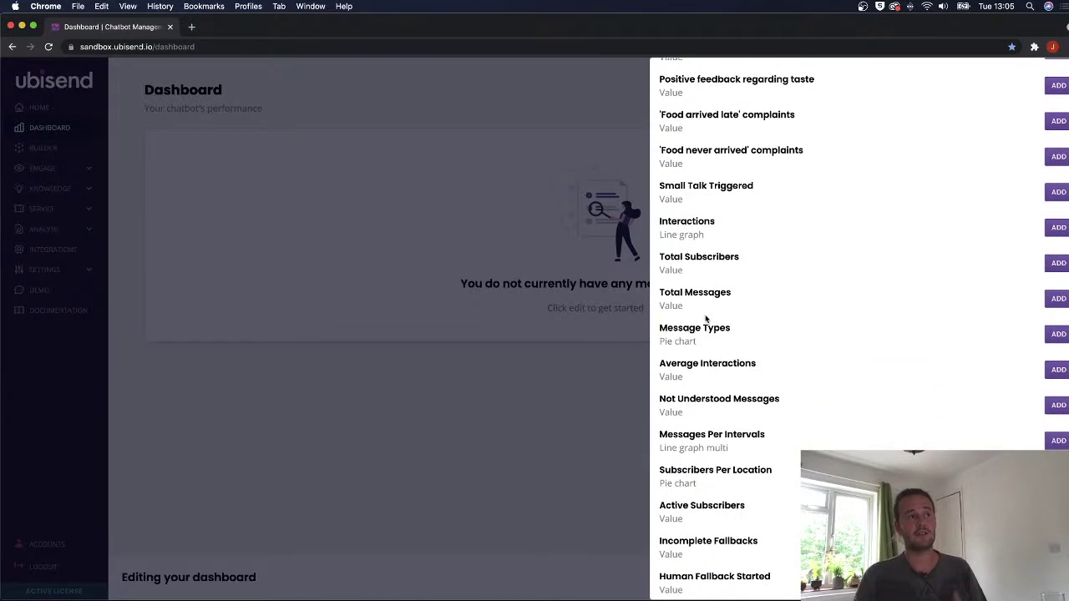
{"action": "scroll", "coordinate": [705, 320], "scroll_direction": "down", "scroll_amount": 3}
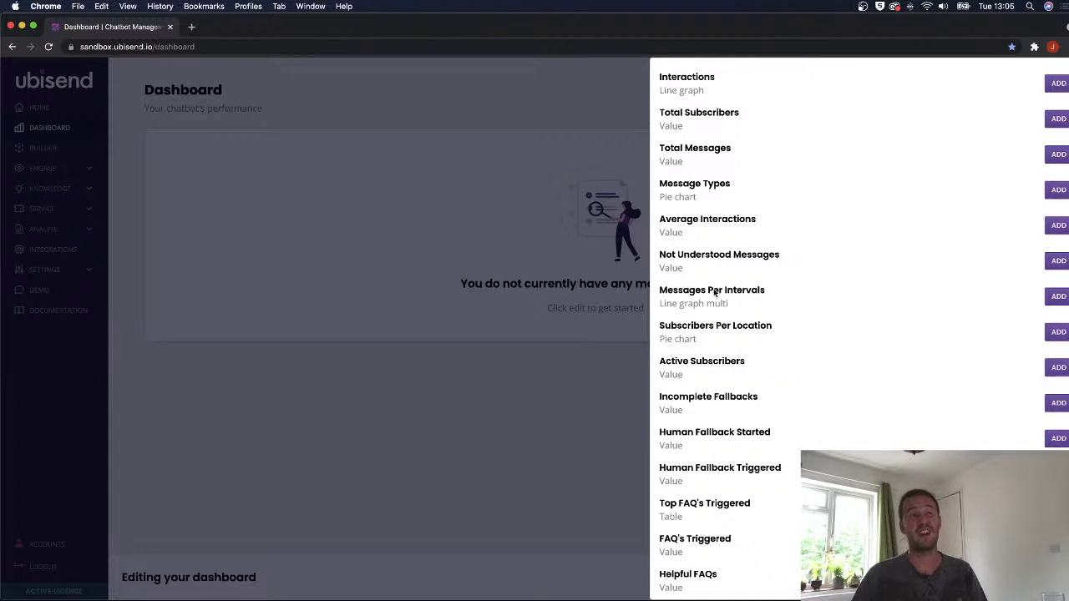
Add the Helpful FAQs and Not Helpful FAQs metrics to the dashboard and close the new metrics list.
{"action": "scroll", "coordinate": [794, 276], "scroll_direction": "down", "scroll_amount": 5}
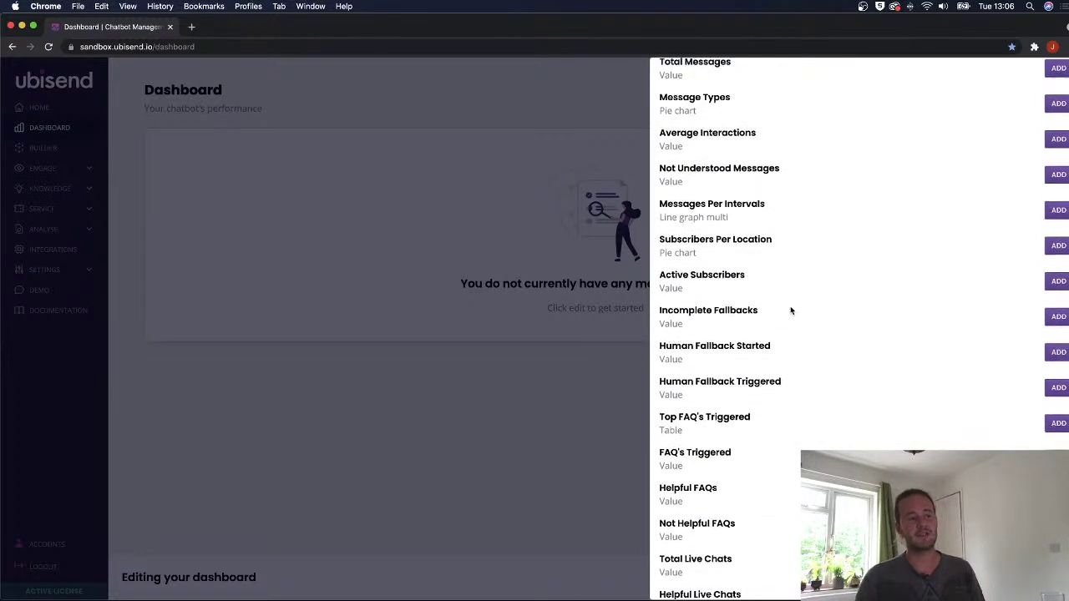
{"action": "scroll", "coordinate": [790, 320], "scroll_direction": "down", "scroll_amount": 3}
{"action": "scroll", "coordinate": [719, 392], "scroll_direction": "down", "scroll_amount": 1}
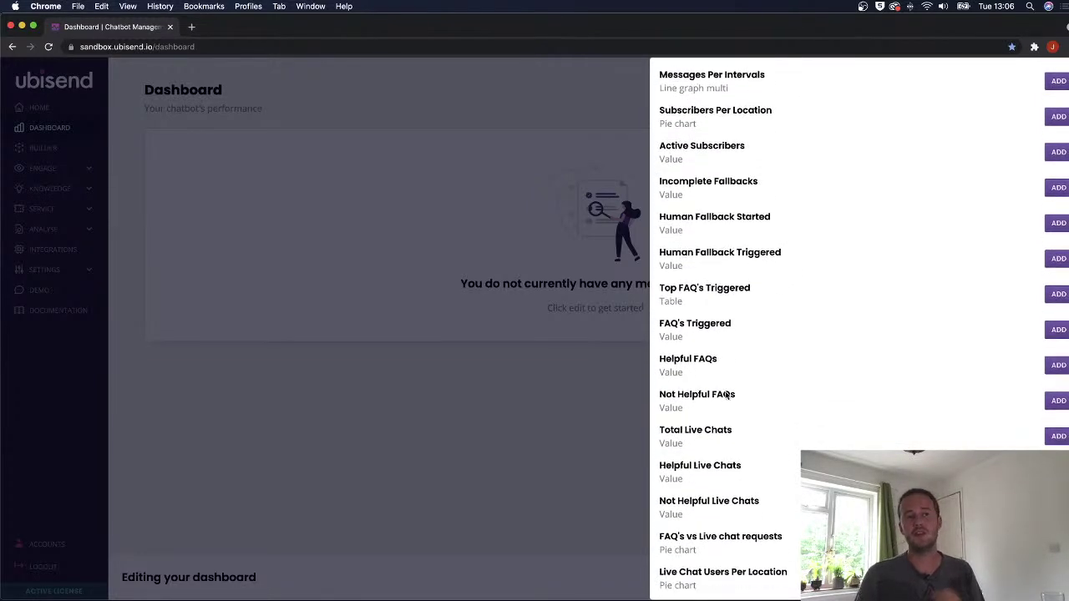
{"action": "left_click", "coordinate": [1058, 368]}
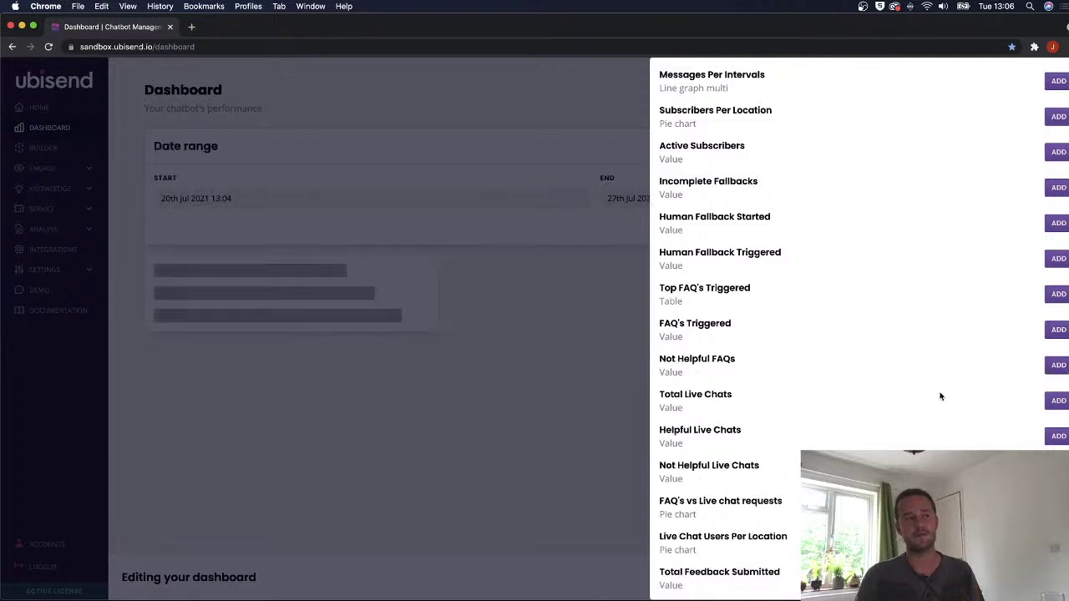
{"action": "left_click", "coordinate": [1058, 367]}
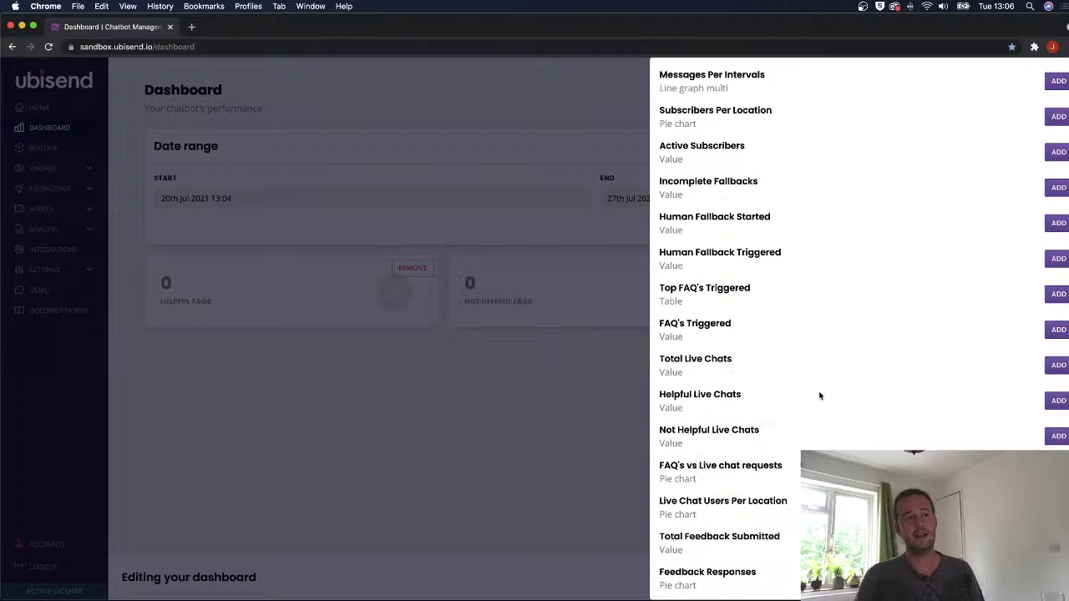
{"action": "scroll", "coordinate": [817, 390], "scroll_direction": "down", "scroll_amount": 5}
{"action": "scroll", "coordinate": [818, 380], "scroll_direction": "up", "scroll_amount": 10}
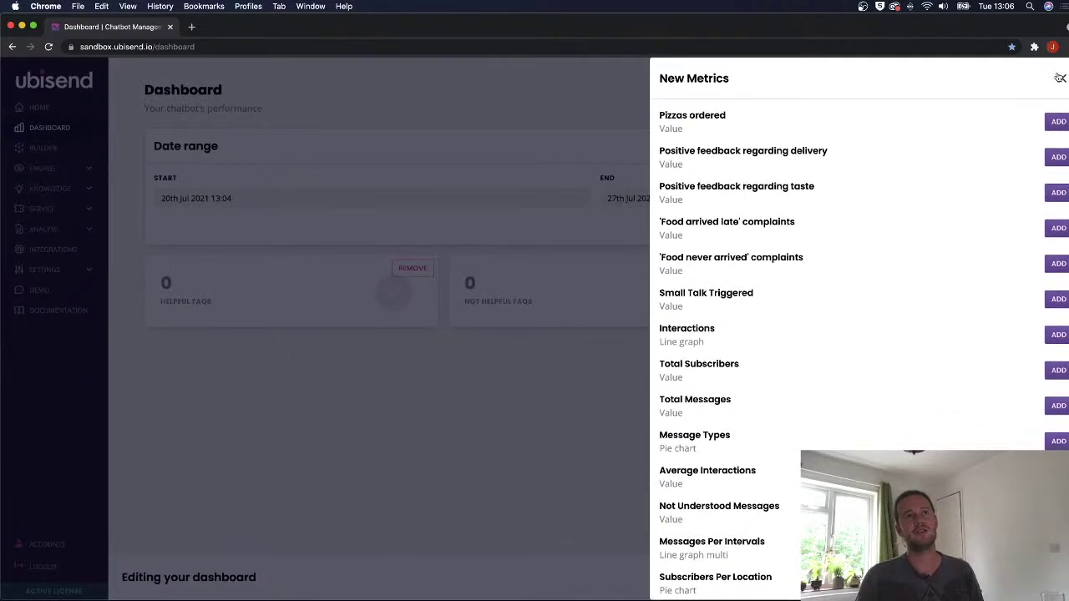
{"action": "left_click", "coordinate": [1059, 76]}
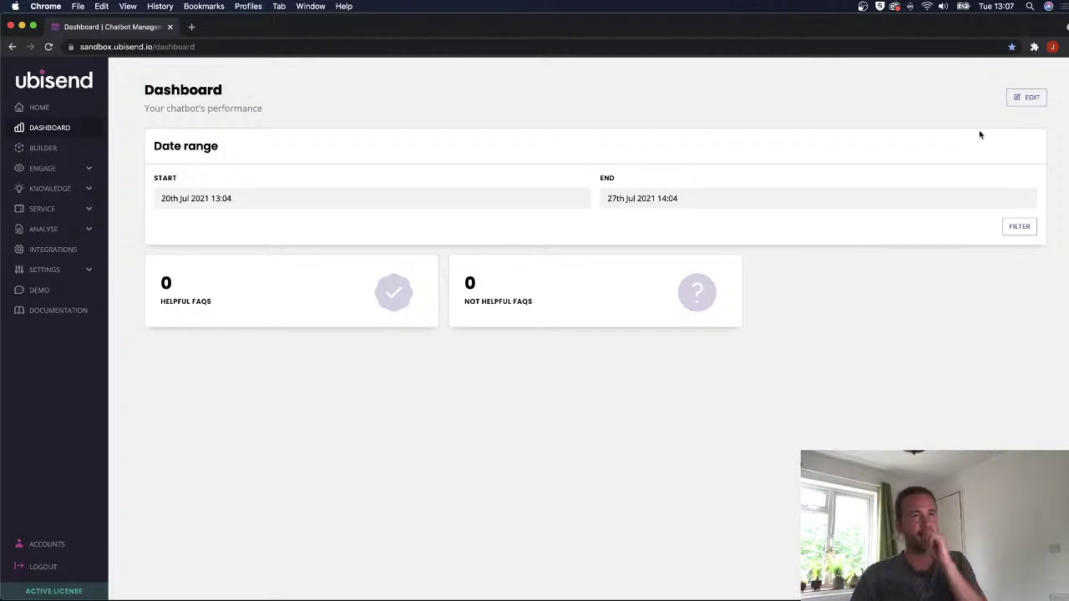
Start editing the dashboard again and add the Total Messages value and the Interactions line graph.
{"action": "left_click", "coordinate": [1028, 97]}
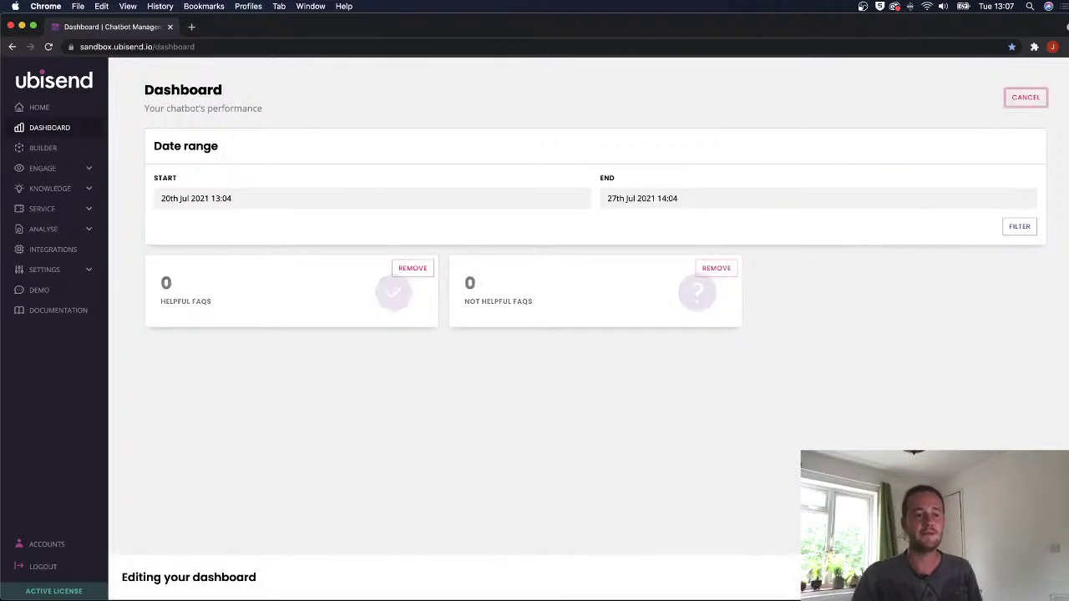
{"action": "left_click", "coordinate": [989, 577]}
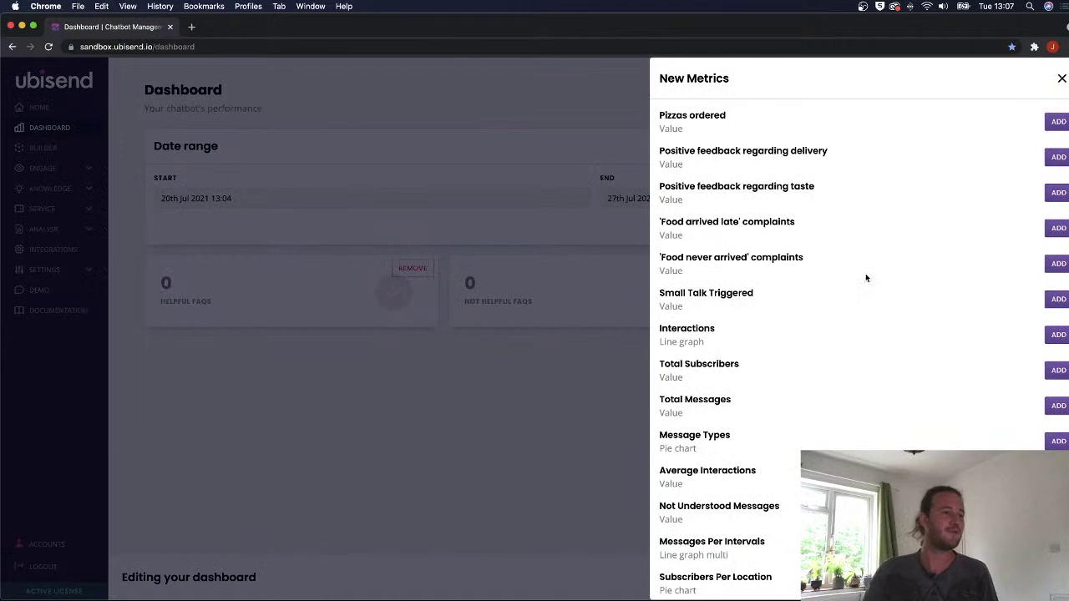
{"action": "scroll", "coordinate": [865, 276], "scroll_direction": "down", "scroll_amount": 5}
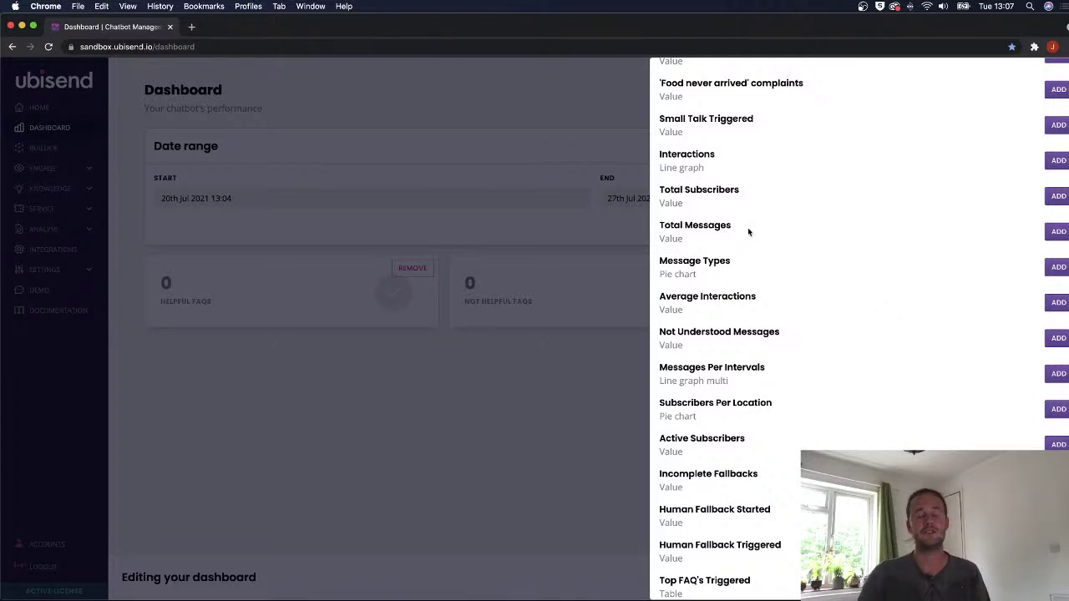
{"action": "left_click", "coordinate": [1057, 233]}
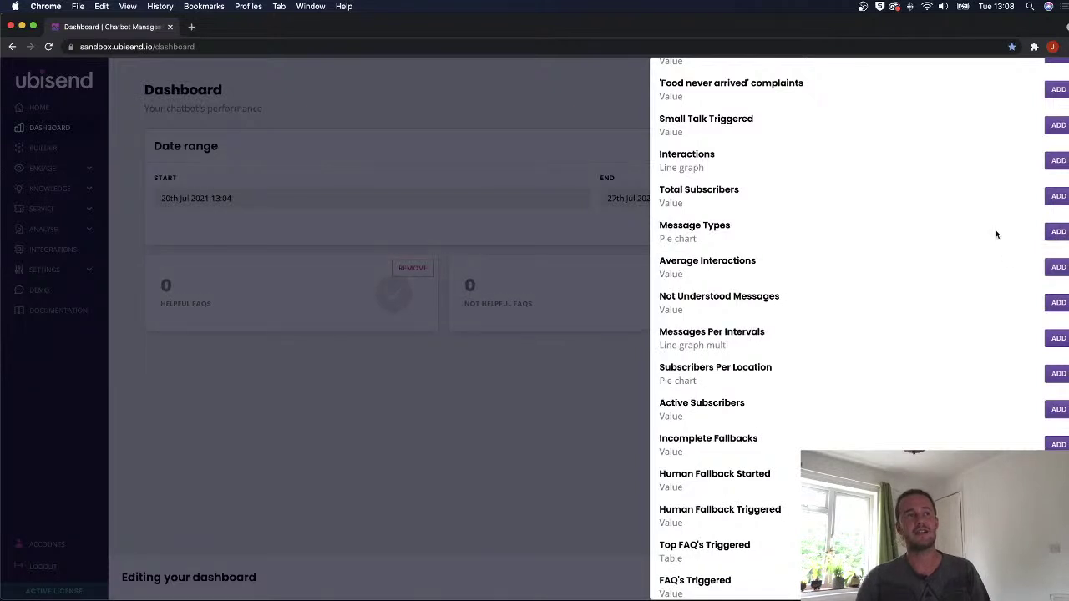
{"action": "scroll", "coordinate": [950, 244], "scroll_direction": "up", "scroll_amount": 1}
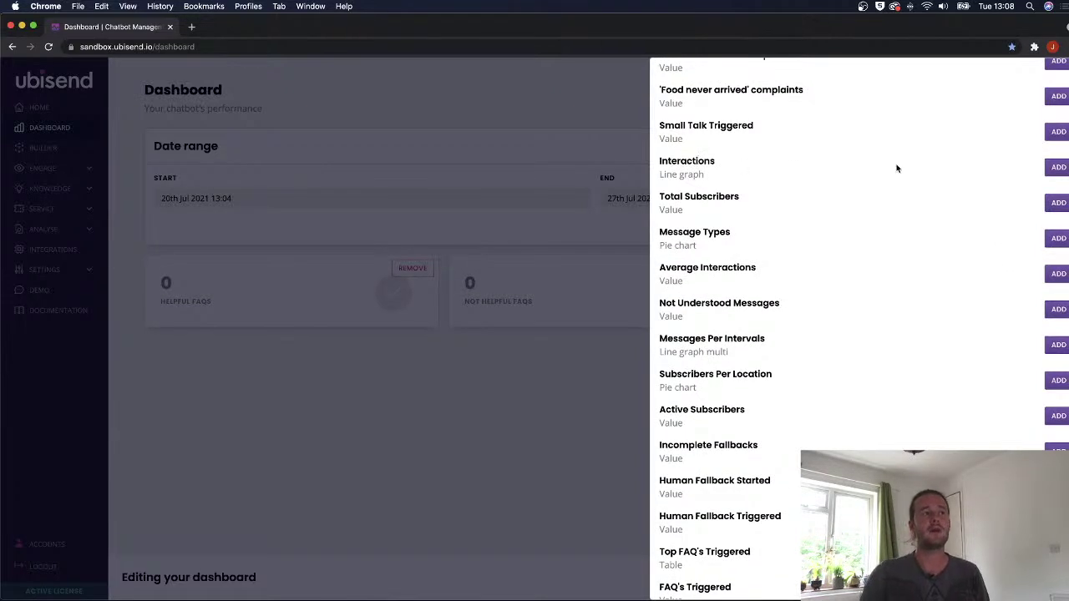
{"action": "left_click", "coordinate": [1044, 168]}
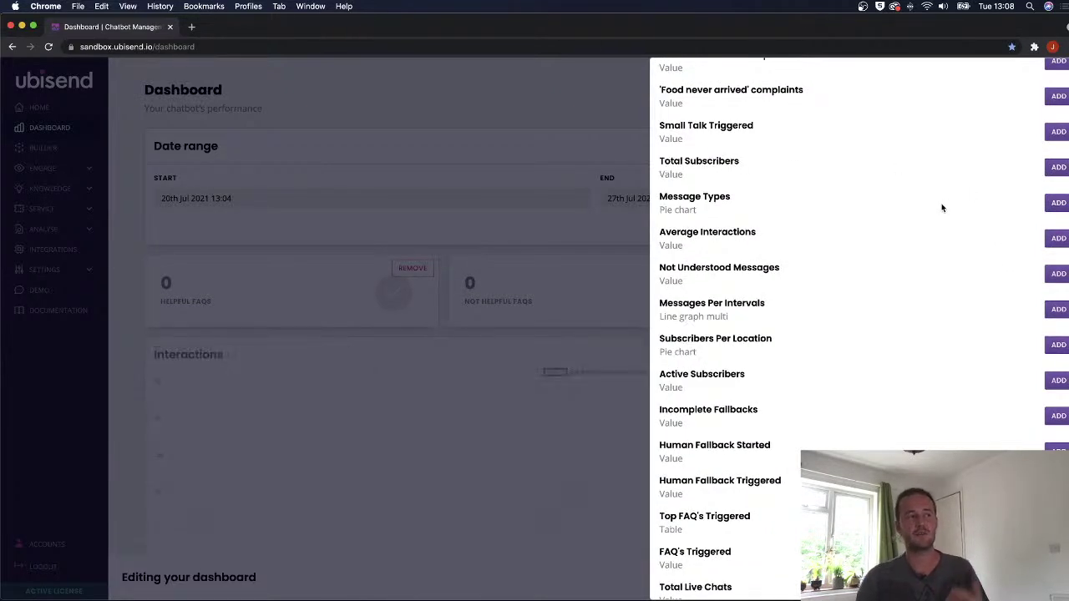
Add the Live Chats Claimed and Live Chats Resolved metrics to the dashboard.
{"action": "scroll", "coordinate": [933, 238], "scroll_direction": "down", "scroll_amount": 3}
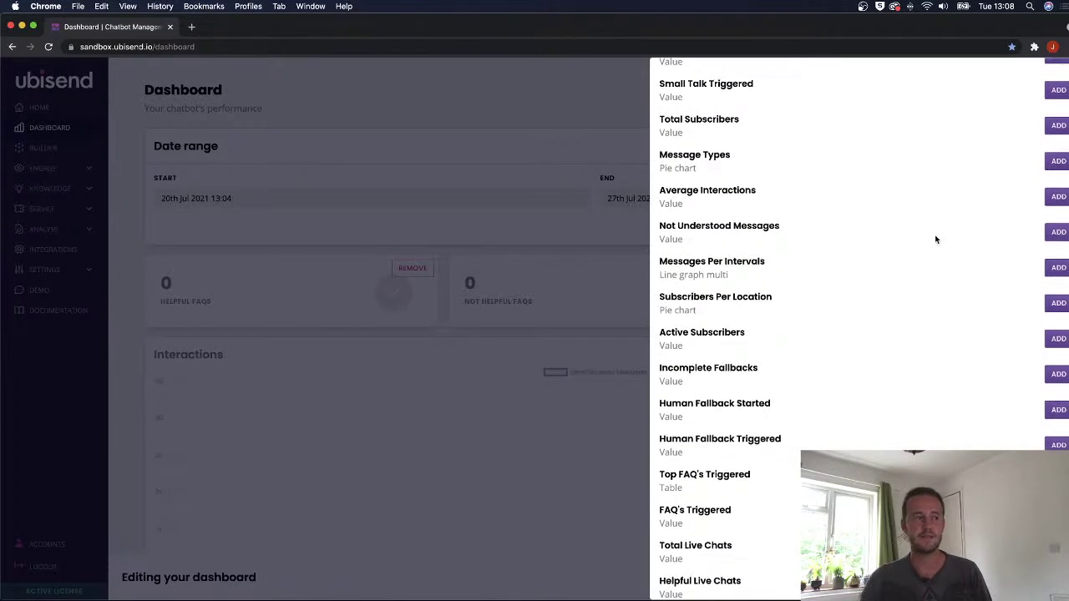
{"action": "scroll", "coordinate": [934, 242], "scroll_direction": "down", "scroll_amount": 5}
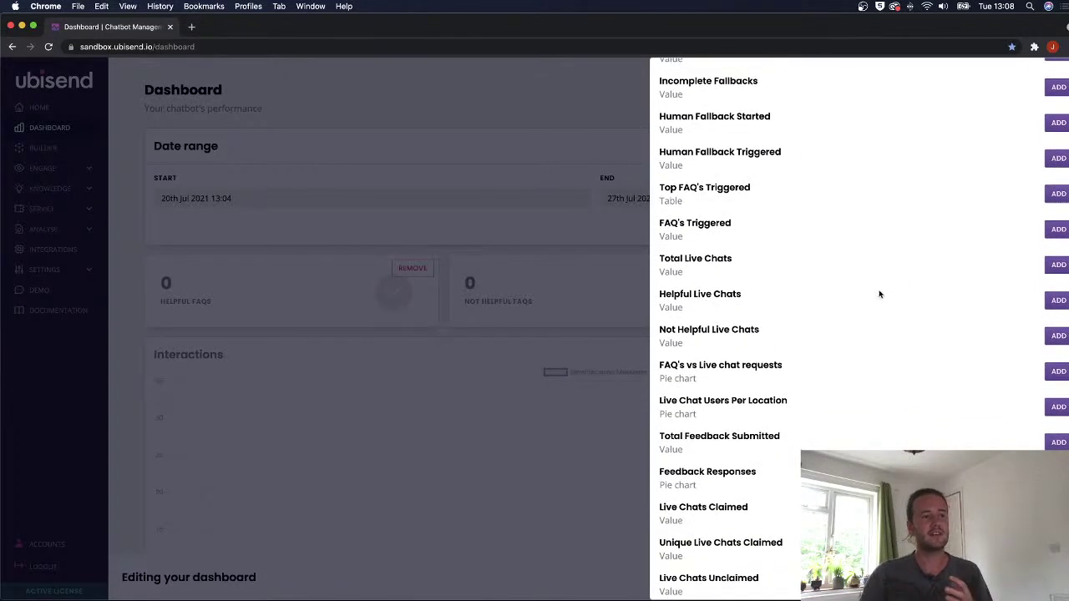
{"action": "scroll", "coordinate": [880, 292], "scroll_direction": "down", "scroll_amount": 2}
{"action": "scroll", "coordinate": [847, 343], "scroll_direction": "down", "scroll_amount": 4}
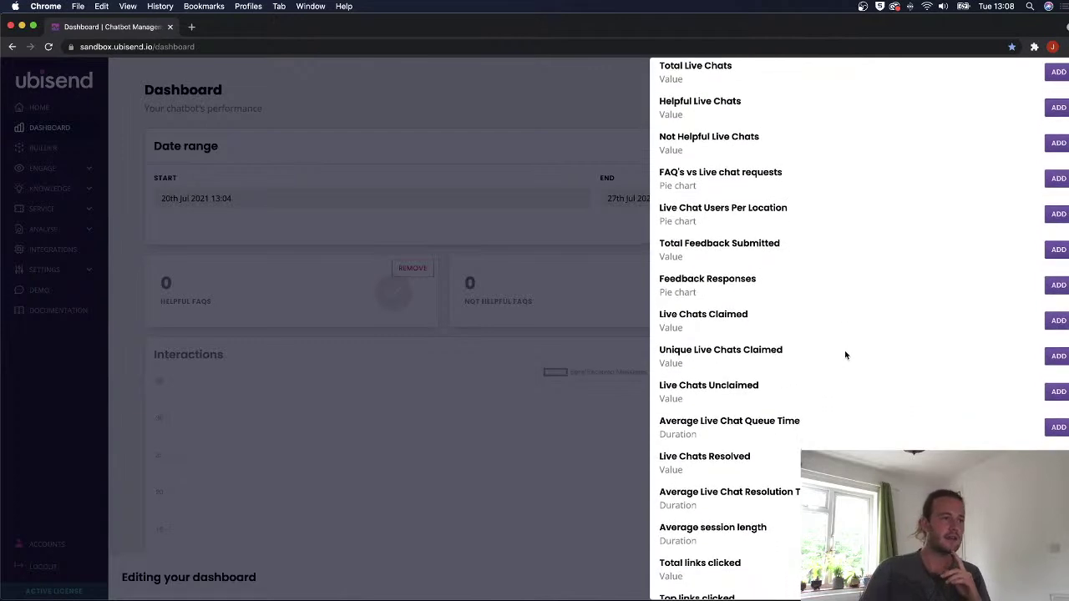
{"action": "scroll", "coordinate": [801, 354], "scroll_direction": "down", "scroll_amount": 1}
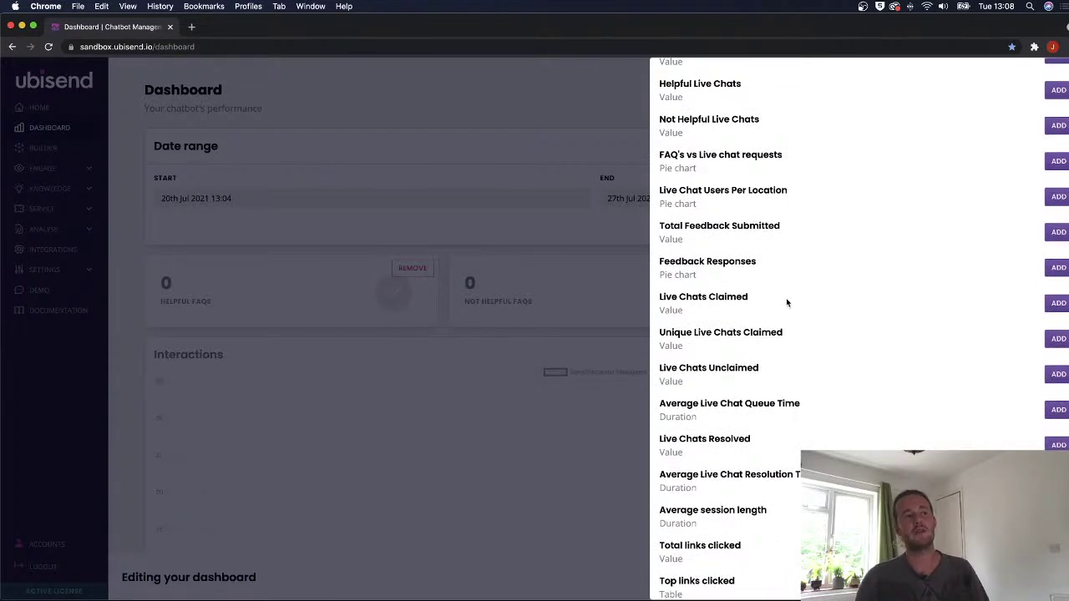
{"action": "left_click", "coordinate": [1056, 303]}
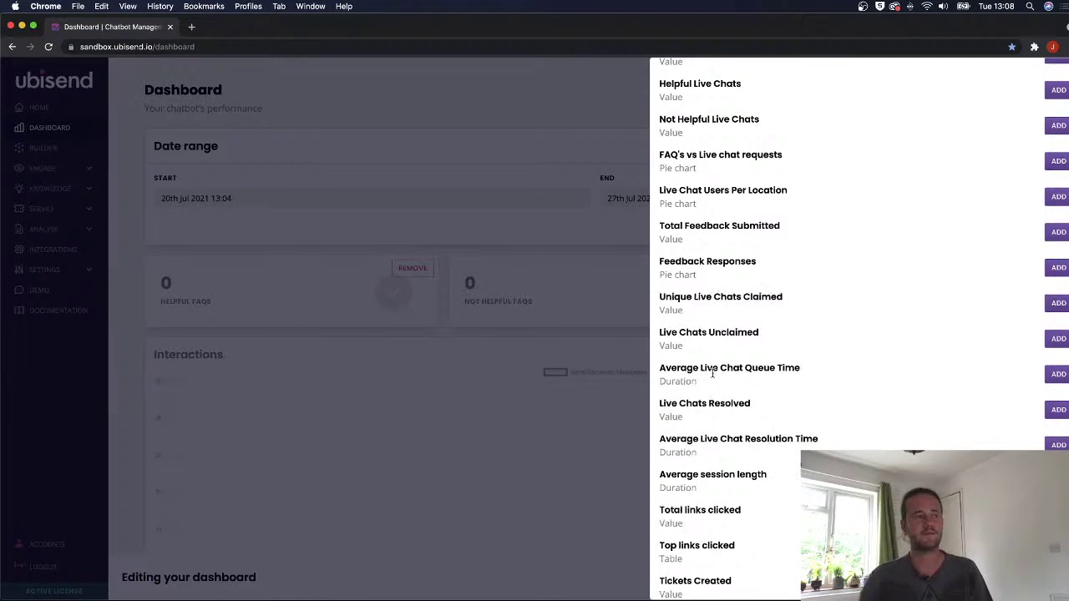
{"action": "scroll", "coordinate": [1046, 307], "scroll_direction": "down", "scroll_amount": 1}
{"action": "left_click", "coordinate": [1058, 393]}
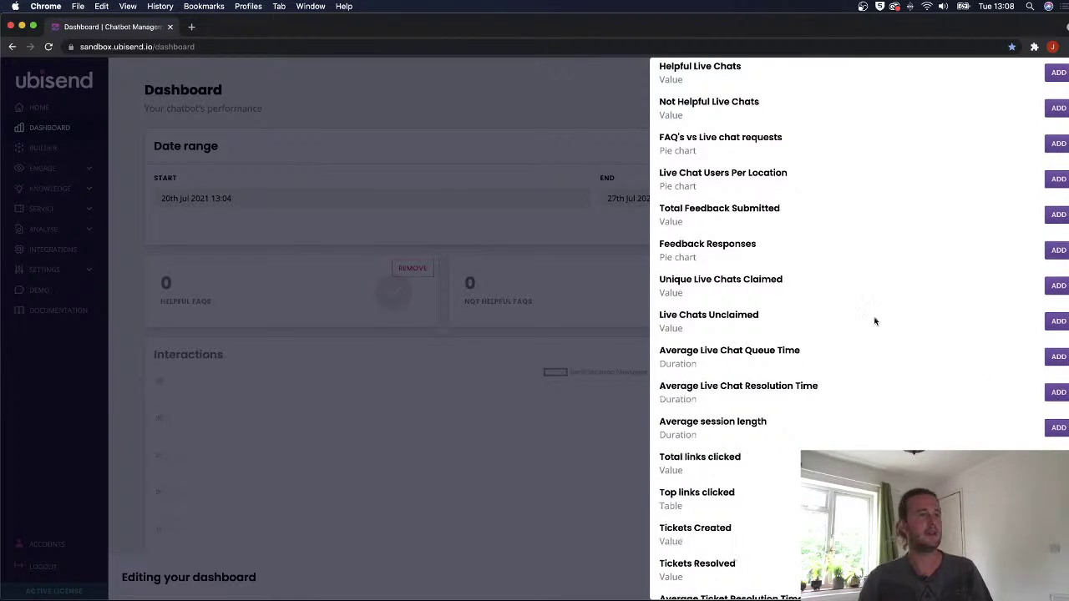
Close the new metrics list and save the dashboard changes.
{"action": "scroll", "coordinate": [860, 305], "scroll_direction": "up", "scroll_amount": 10}
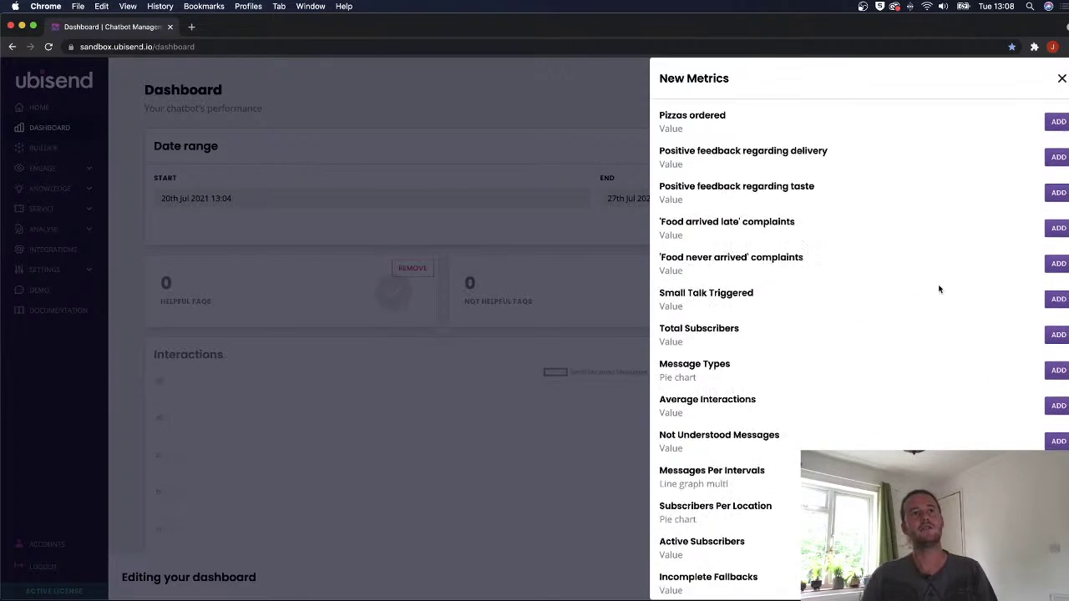
{"action": "left_click", "coordinate": [1058, 80]}
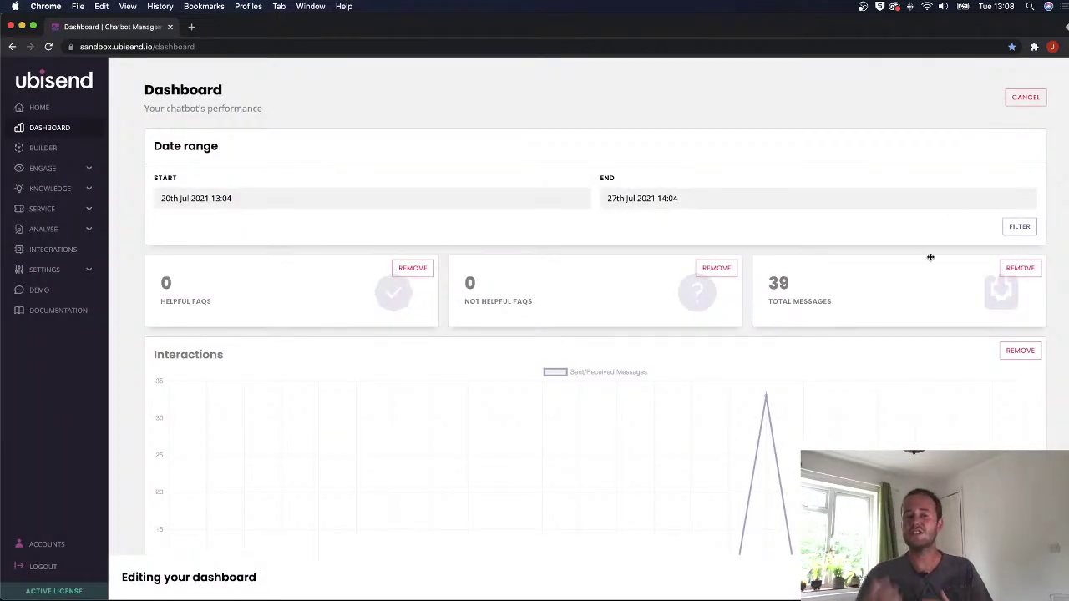
{"action": "left_click", "coordinate": [1032, 577]}
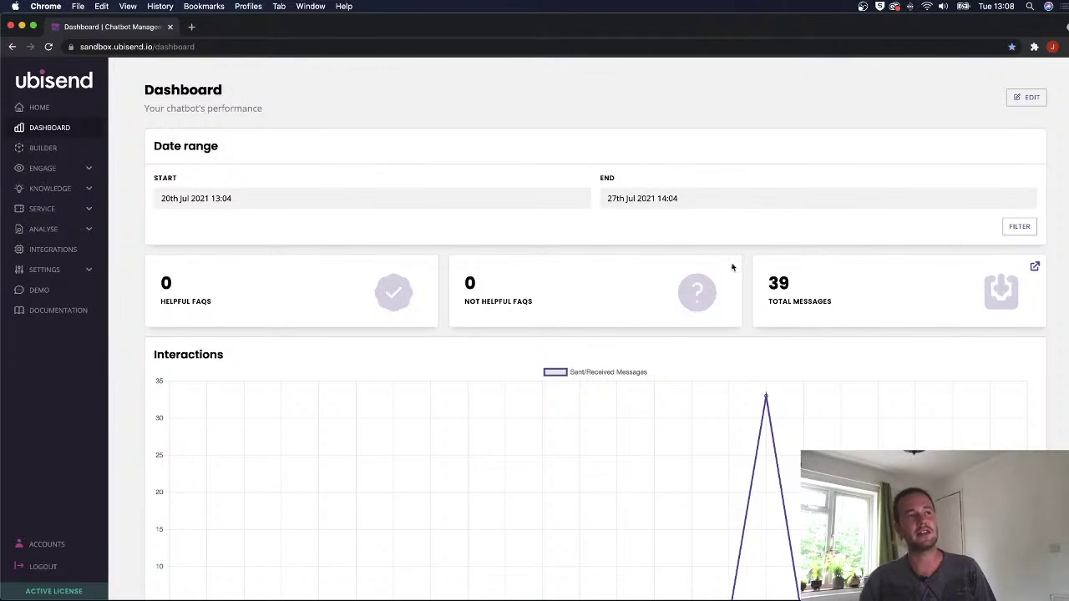
Open and close the Total Messages details, and review the dashboard down to the live chat metrics.
{"action": "left_click", "coordinate": [1035, 266]}
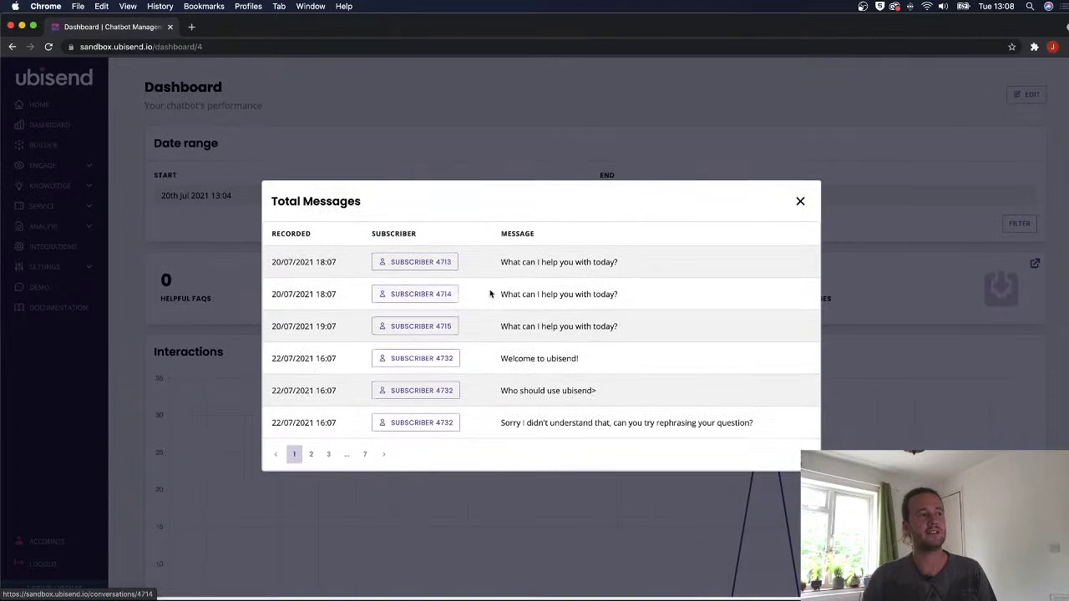
{"action": "left_click", "coordinate": [800, 201]}
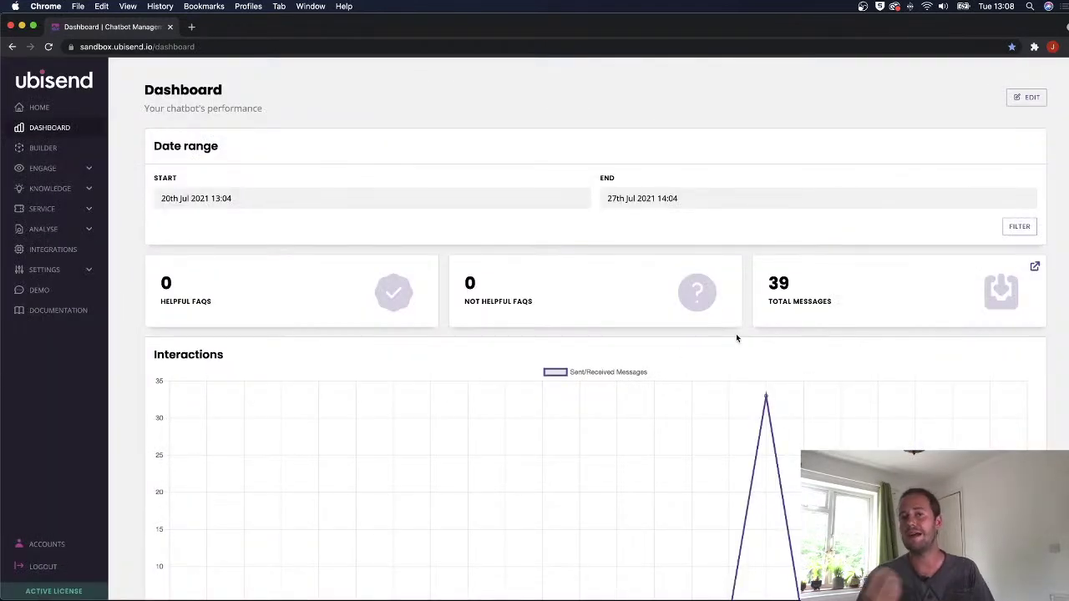
{"action": "scroll", "coordinate": [714, 334], "scroll_direction": "down", "scroll_amount": 4}
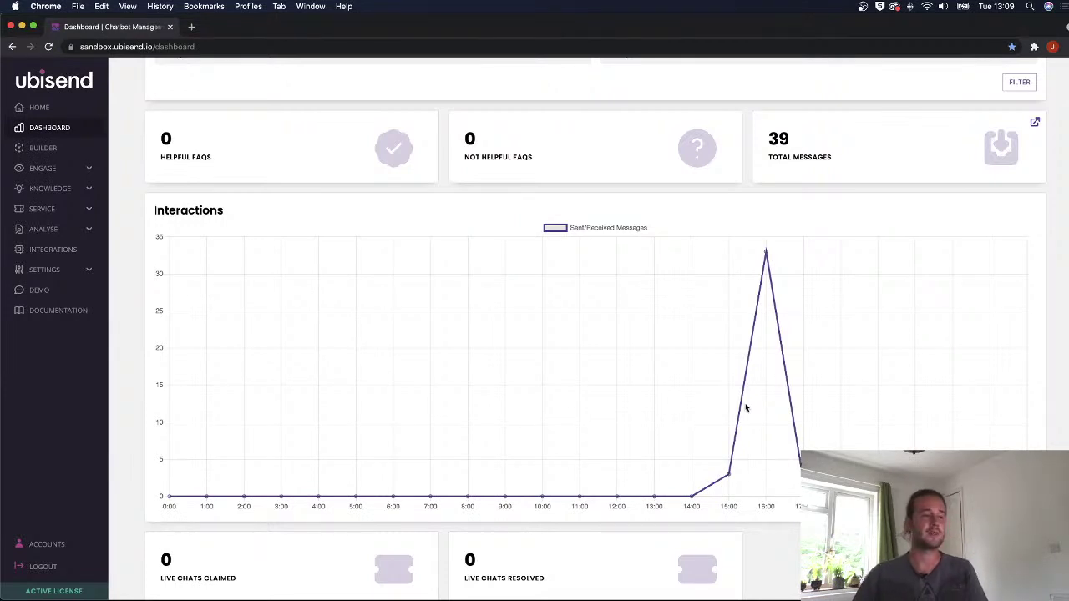
{"action": "scroll", "coordinate": [691, 406], "scroll_direction": "down", "scroll_amount": 1}
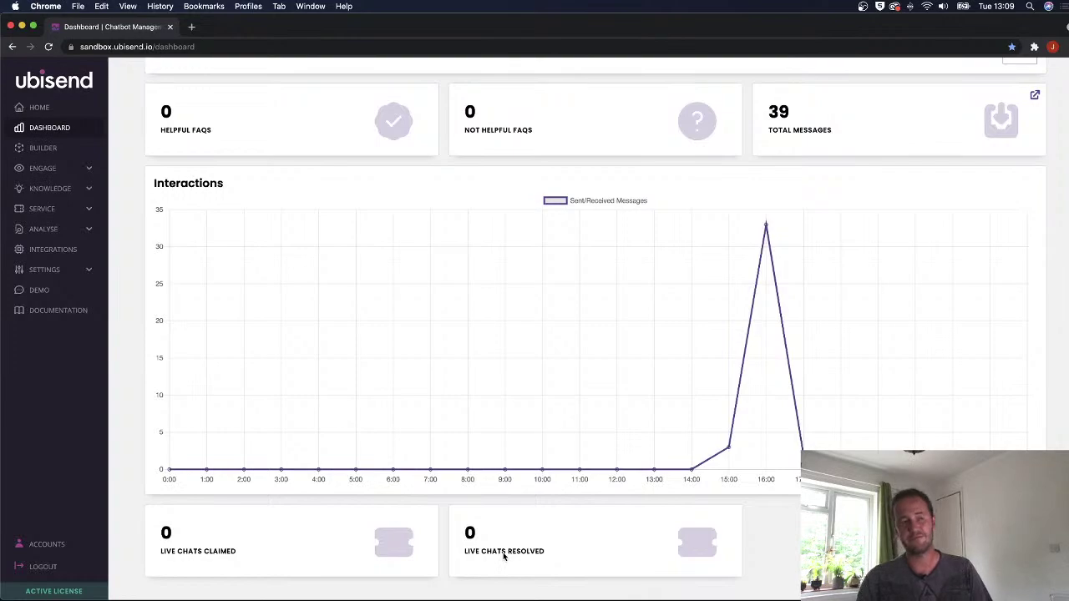
Edit the dashboard again to add the Helpful Live Chats metric, and save the changes.
{"action": "scroll", "coordinate": [901, 270], "scroll_direction": "up", "scroll_amount": 3}
{"action": "left_click", "coordinate": [1020, 97]}
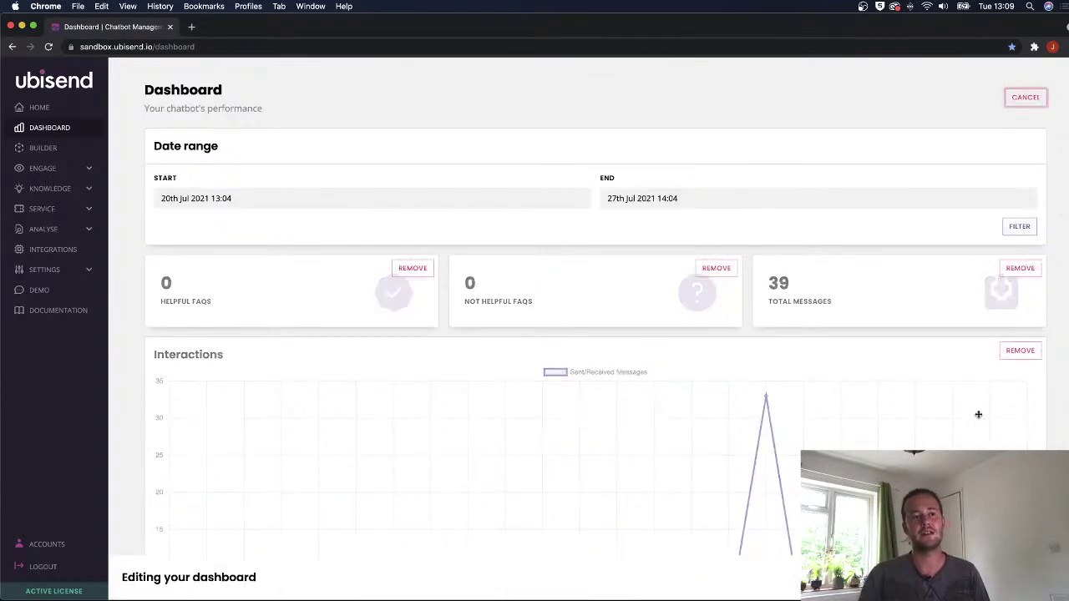
{"action": "scroll", "coordinate": [1009, 396], "scroll_direction": "down", "scroll_amount": 10}
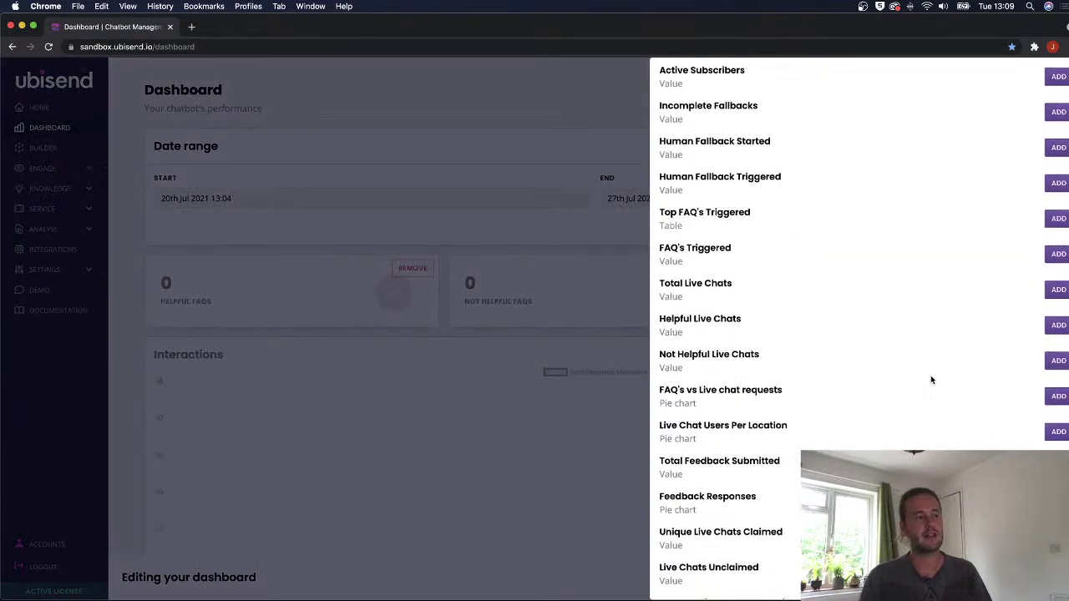
{"action": "scroll", "coordinate": [788, 379], "scroll_direction": "down", "scroll_amount": 4}
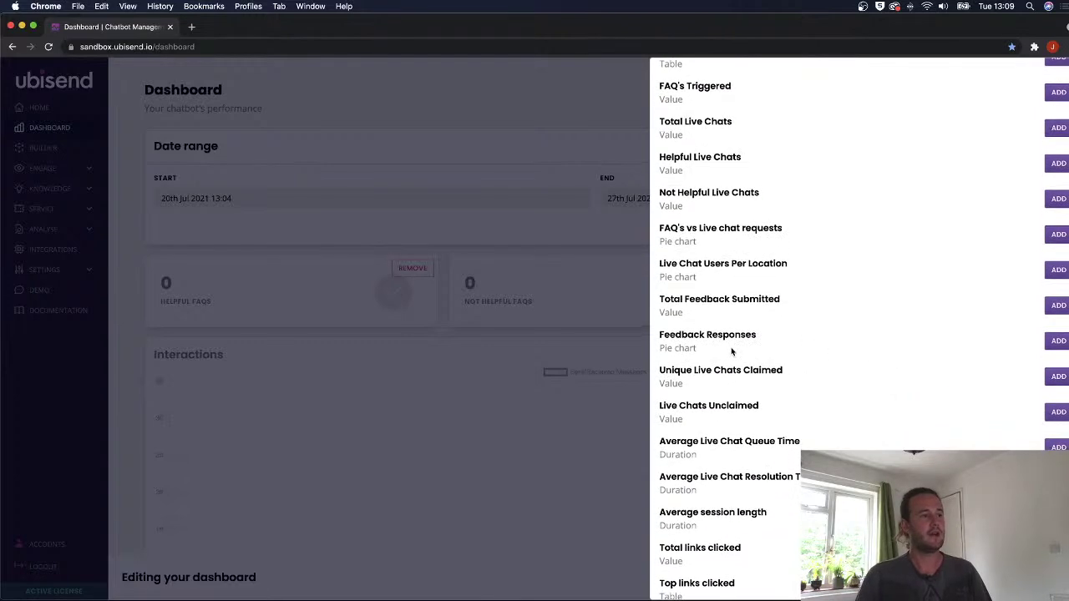
{"action": "scroll", "coordinate": [719, 356], "scroll_direction": "down", "scroll_amount": 5}
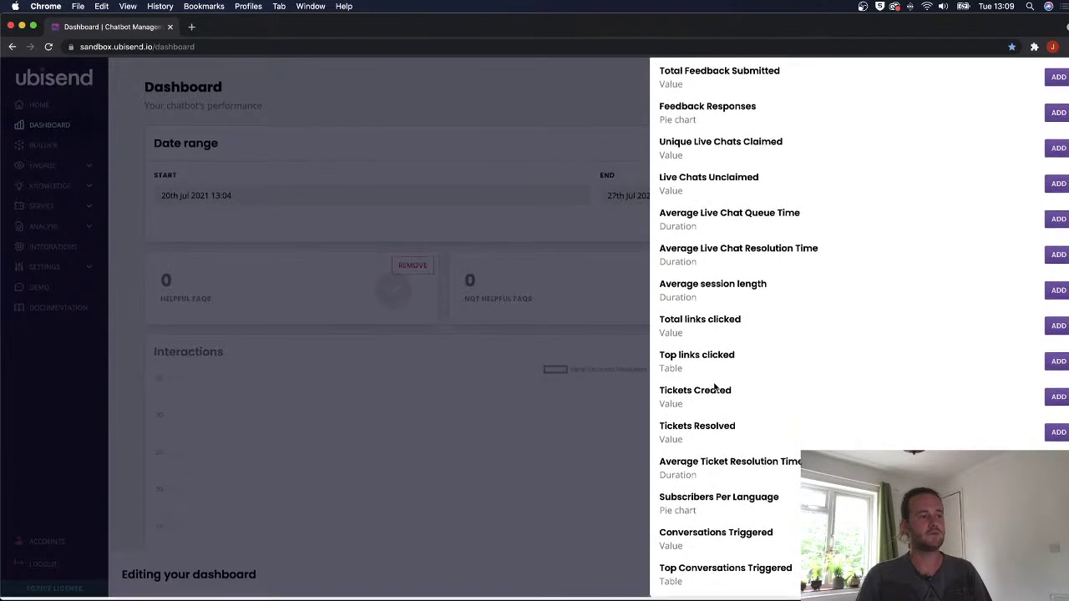
{"action": "scroll", "coordinate": [782, 460], "scroll_direction": "up", "scroll_amount": 4}
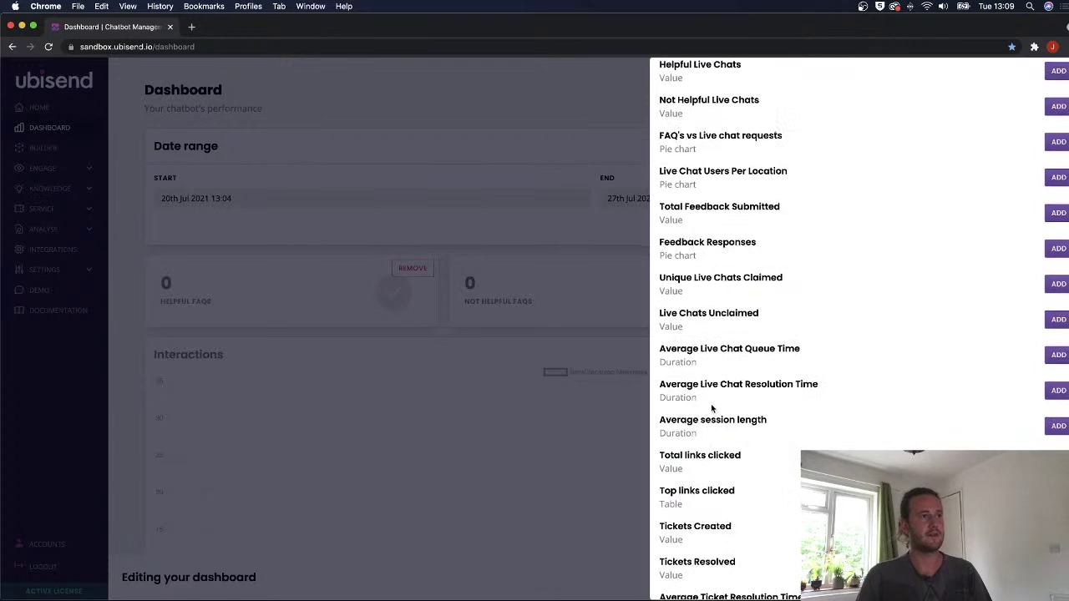
{"action": "scroll", "coordinate": [731, 343], "scroll_direction": "up", "scroll_amount": 2}
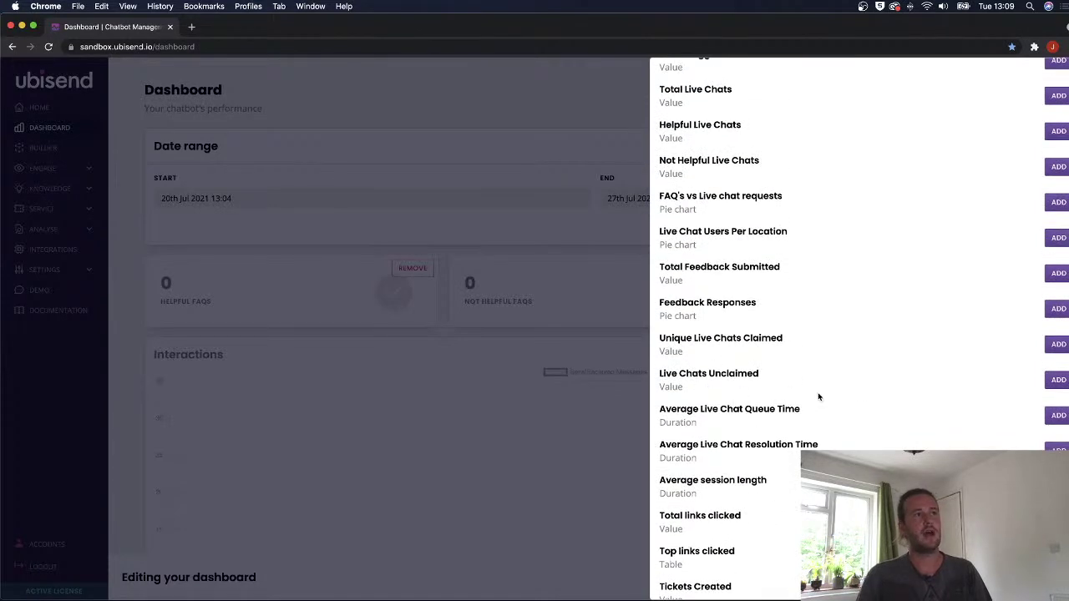
{"action": "scroll", "coordinate": [1024, 83], "scroll_direction": "up", "scroll_amount": 15}
{"action": "left_click", "coordinate": [1061, 78]}
{"action": "scroll", "coordinate": [723, 253], "scroll_direction": "down", "scroll_amount": 5}
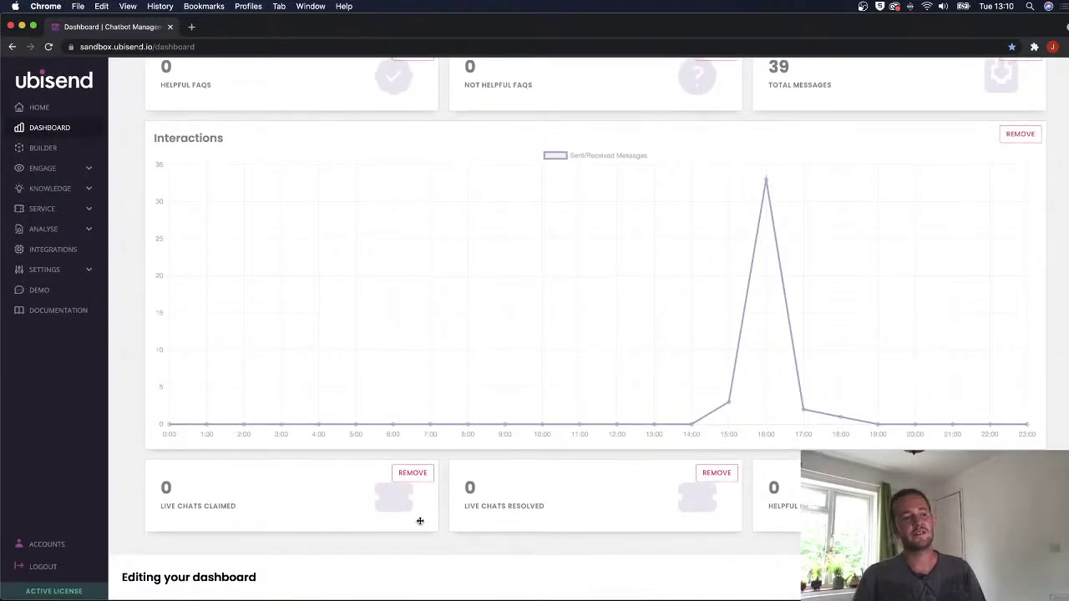
{"action": "scroll", "coordinate": [593, 326], "scroll_direction": "up", "scroll_amount": 4}
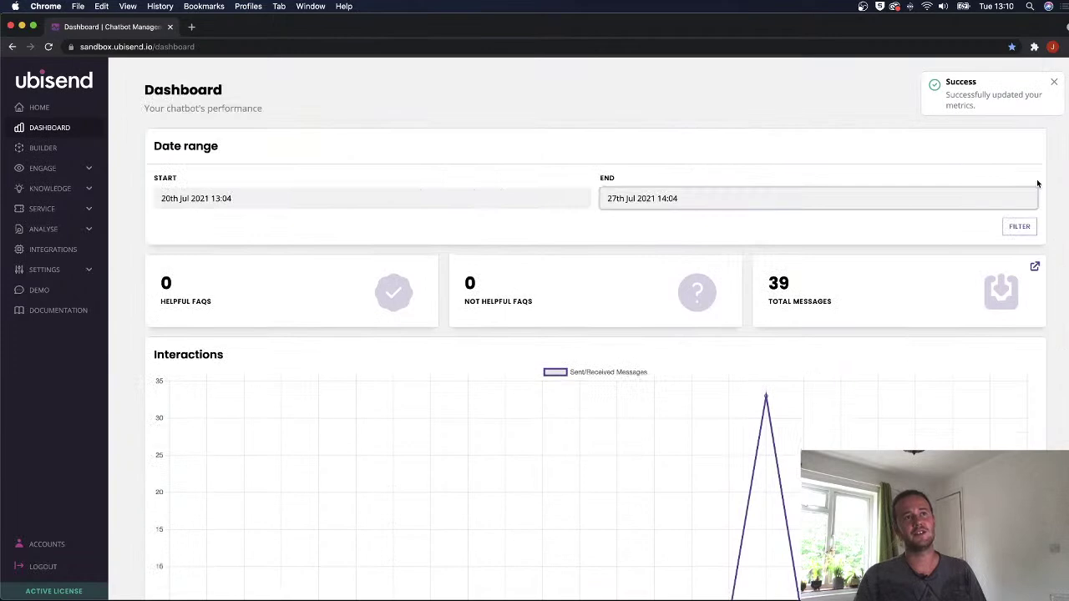
Reopen the dashboard for editing and look over its metrics from the Total Messages card to the live chat cards.
{"action": "left_click", "coordinate": [1028, 97]}
{"action": "scroll", "coordinate": [902, 262], "scroll_direction": "down", "scroll_amount": 3}
{"action": "scroll", "coordinate": [902, 262], "scroll_direction": "down", "scroll_amount": 2}
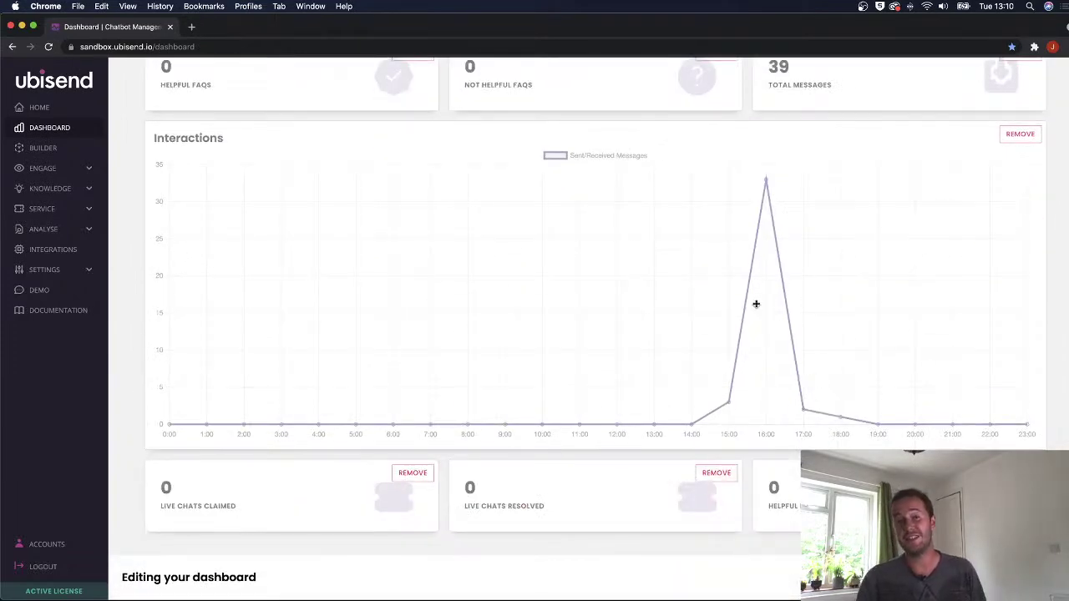
{"action": "scroll", "coordinate": [734, 306], "scroll_direction": "up", "scroll_amount": 2}
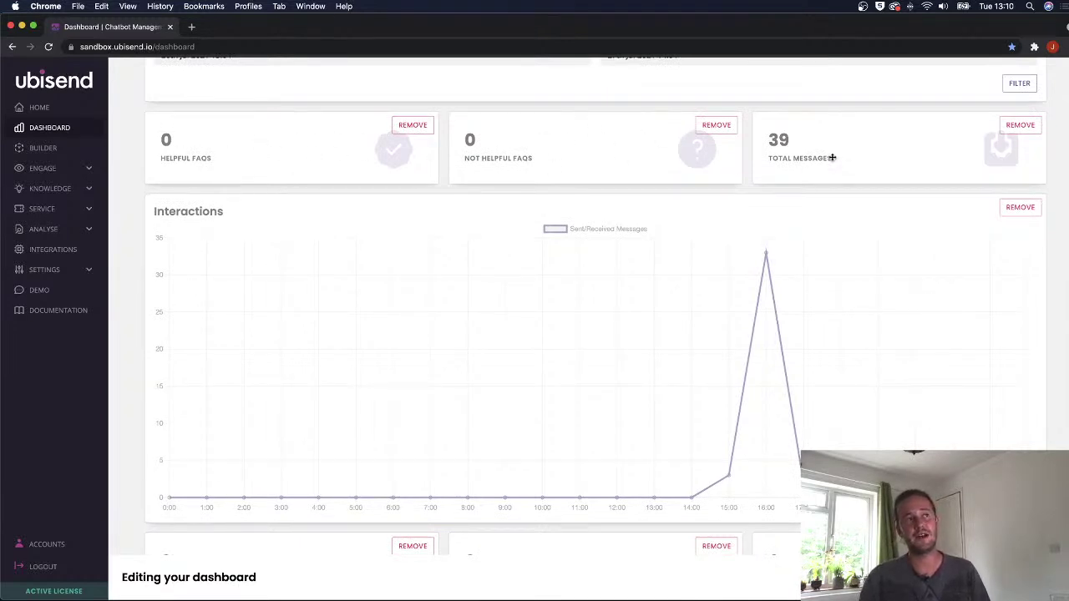
Move the Helpful Live Chats card up beside the FAQ cards, above the Interactions chart.
{"action": "scroll", "coordinate": [836, 167], "scroll_direction": "down", "scroll_amount": 2}
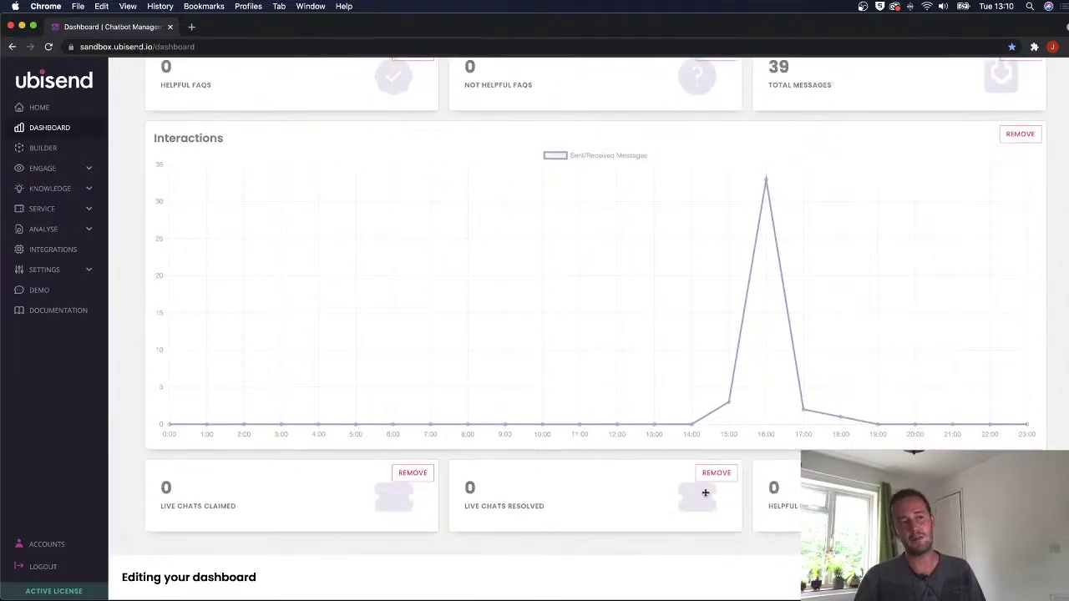
{"action": "scroll", "coordinate": [788, 501], "scroll_direction": "up", "scroll_amount": 1}
{"action": "left_click_drag", "start_coordinate": [789, 520], "coordinate": [660, 246]}
{"action": "scroll", "coordinate": [618, 350], "scroll_direction": "down", "scroll_amount": 3}
{"action": "left_click_drag", "start_coordinate": [579, 466], "coordinate": [575, 110]}
{"action": "scroll", "coordinate": [520, 384], "scroll_direction": "up", "scroll_amount": 2}
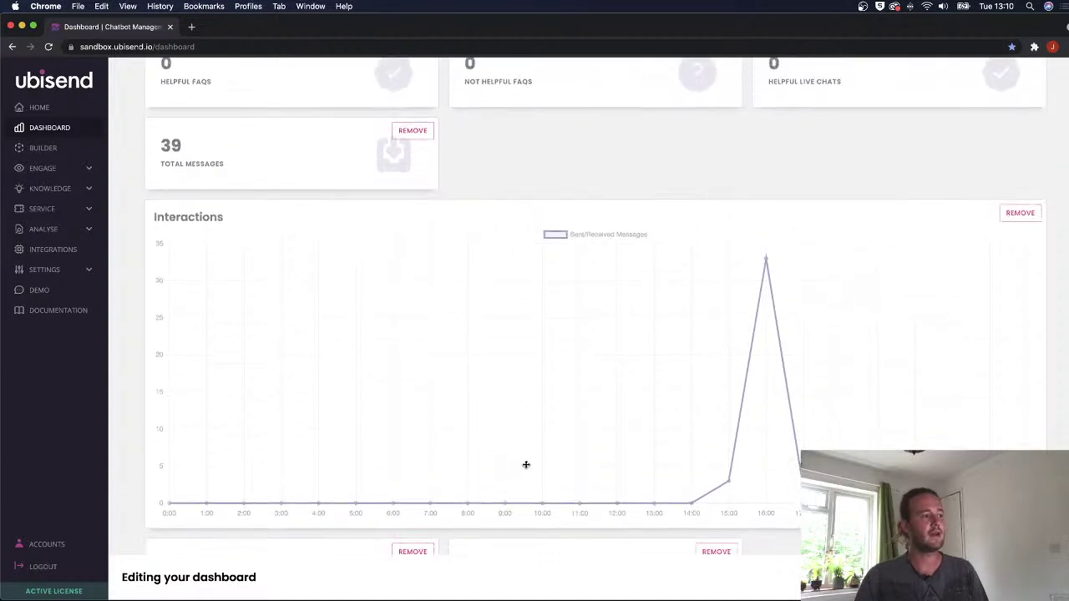
Group Live Chats Resolved and Live Chats Claimed with Helpful Live Chats above the chart, return Total Messages to the FAQ row, and save.
{"action": "left_click_drag", "start_coordinate": [492, 547], "coordinate": [468, 115]}
{"action": "scroll", "coordinate": [451, 167], "scroll_direction": "down", "scroll_amount": 1}
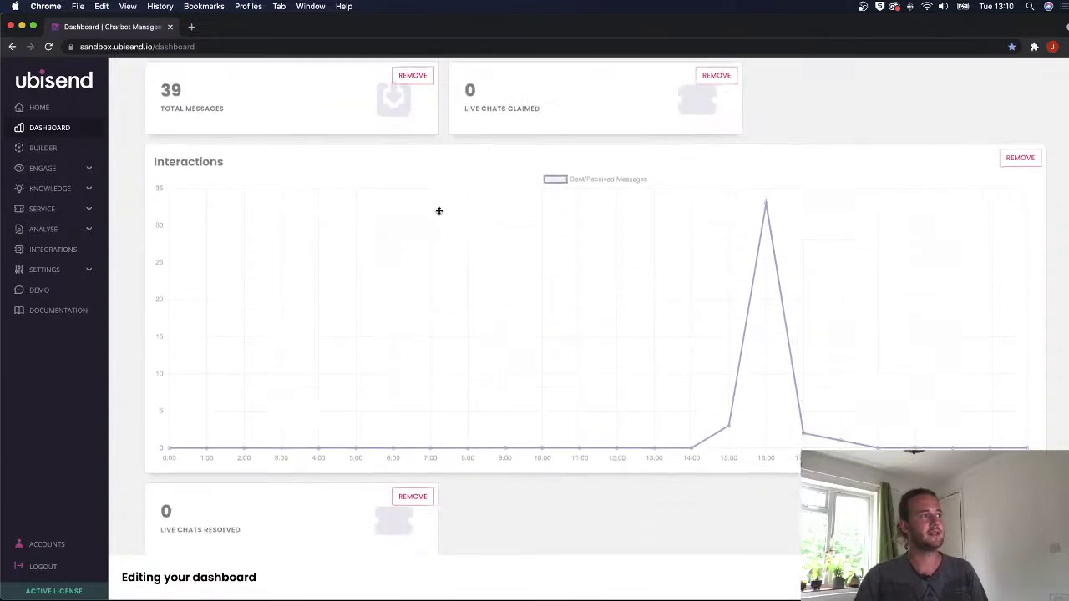
{"action": "scroll", "coordinate": [320, 526], "scroll_direction": "up", "scroll_amount": 1}
{"action": "left_click_drag", "start_coordinate": [323, 513], "coordinate": [535, 212]}
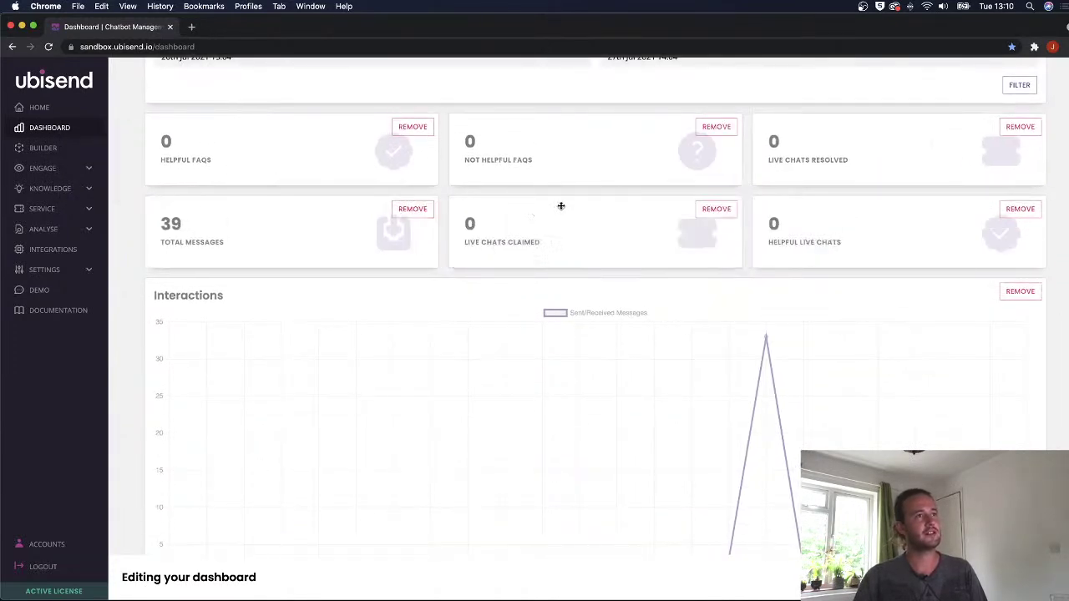
{"action": "left_click_drag", "start_coordinate": [735, 176], "coordinate": [343, 275]}
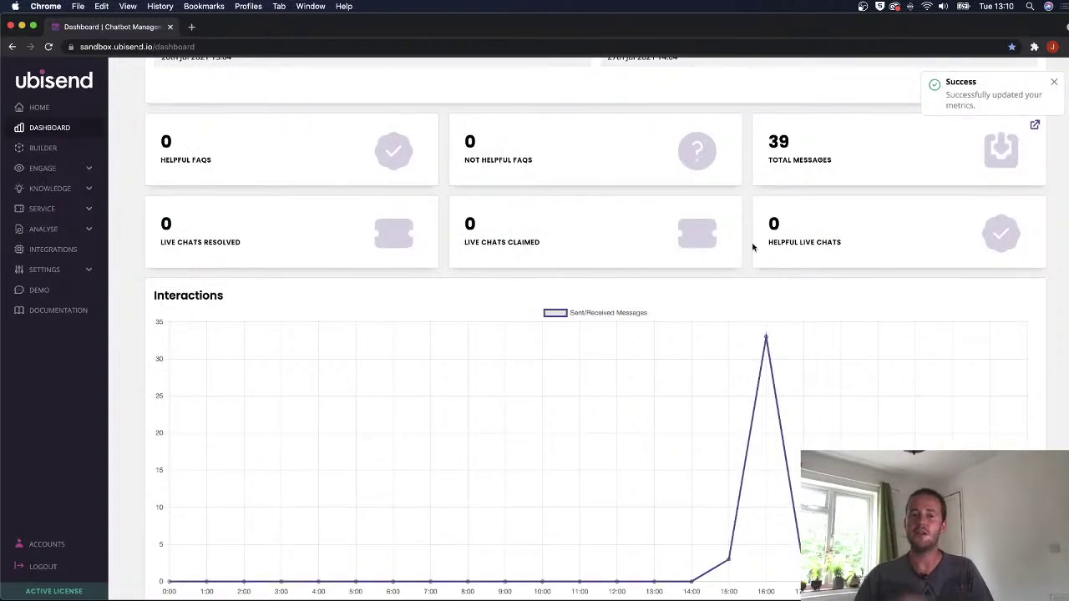
Reopen the dashboard for editing, look through the whole new metrics list, then close it and save the dashboard.
{"action": "scroll", "coordinate": [753, 248], "scroll_direction": "up", "scroll_amount": 3}
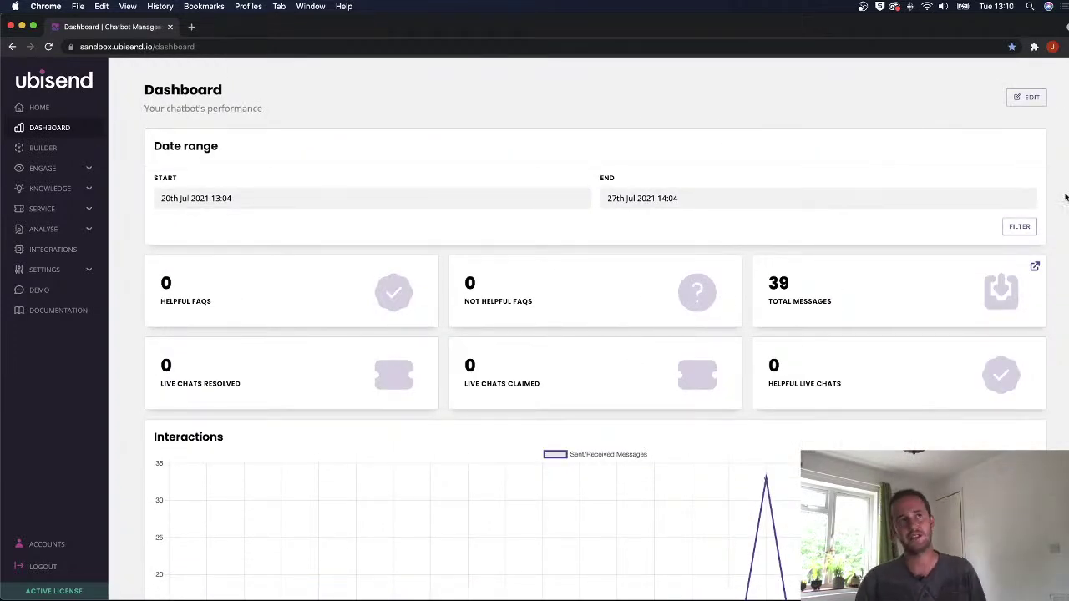
{"action": "left_click", "coordinate": [1030, 99]}
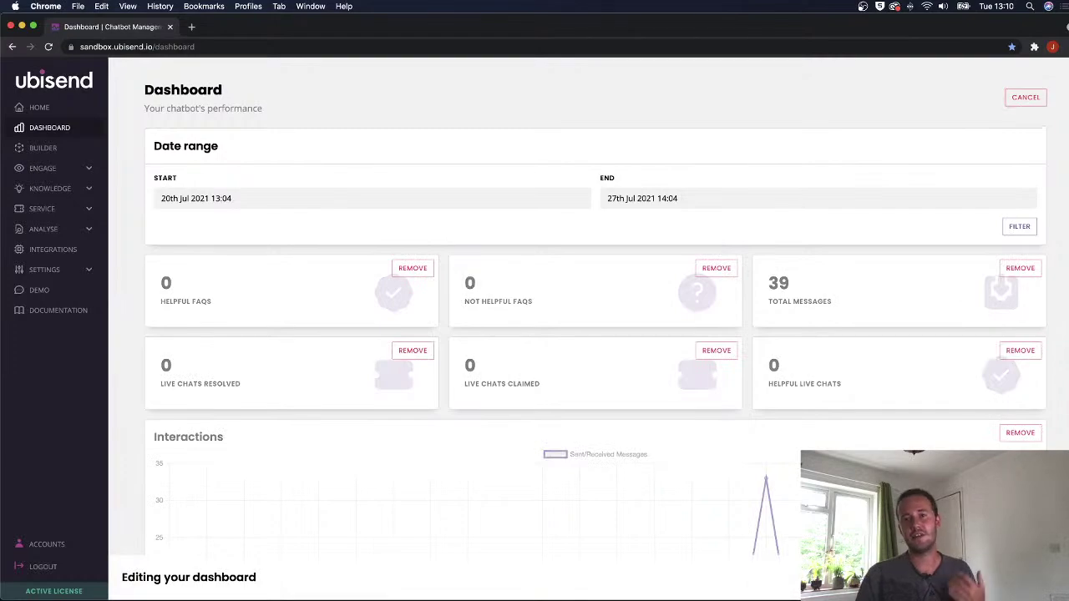
{"action": "left_click", "coordinate": [1007, 577]}
{"action": "scroll", "coordinate": [860, 329], "scroll_direction": "down", "scroll_amount": 9}
{"action": "scroll", "coordinate": [853, 425], "scroll_direction": "down", "scroll_amount": 2}
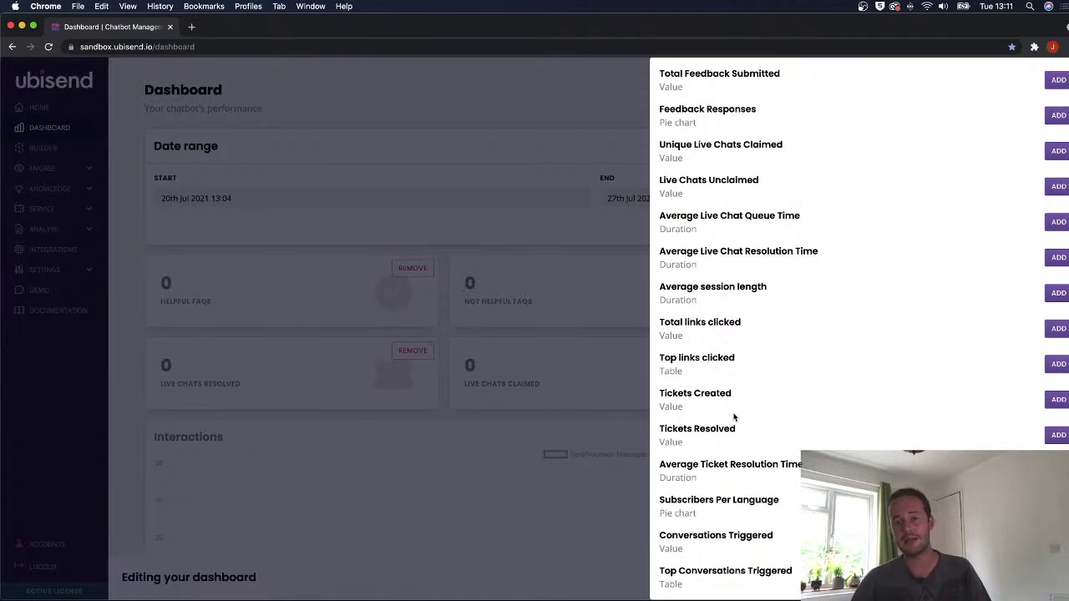
{"action": "scroll", "coordinate": [855, 280], "scroll_direction": "up", "scroll_amount": 15}
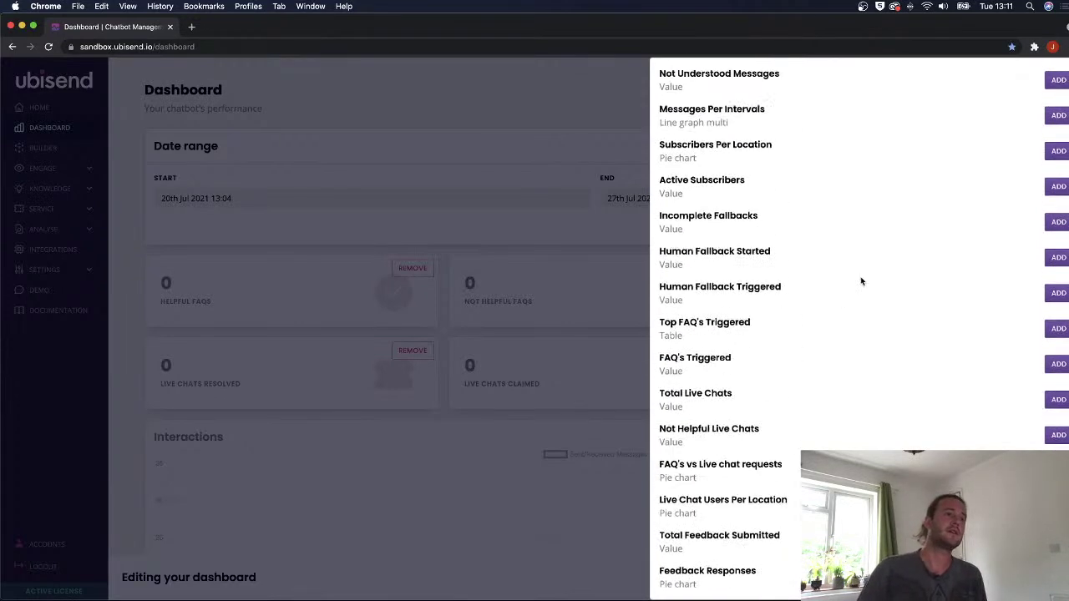
{"action": "left_click", "coordinate": [1061, 79]}
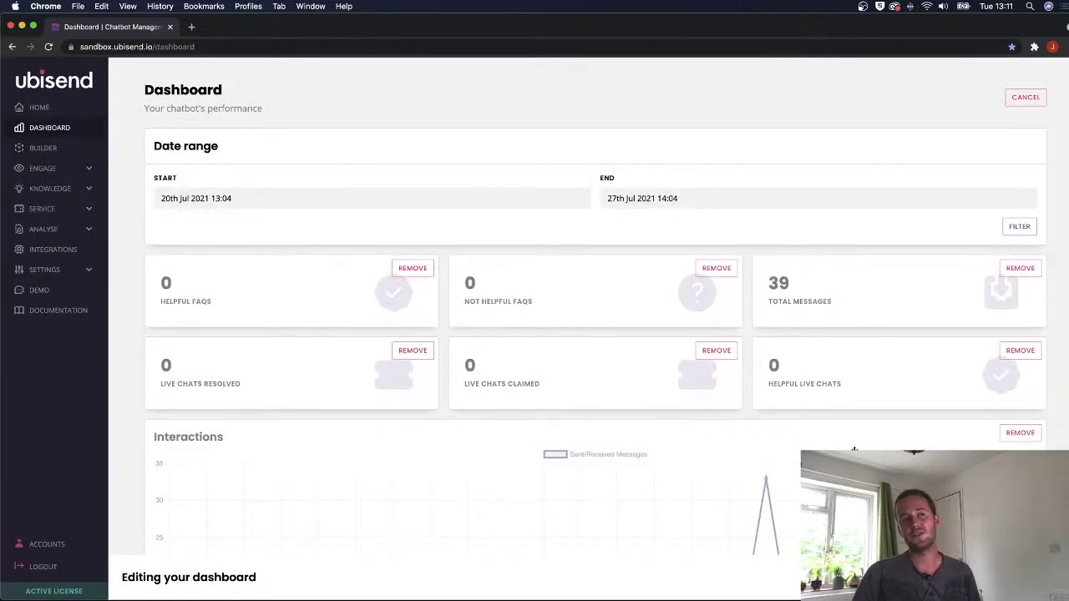
{"action": "left_click", "coordinate": [1023, 577]}
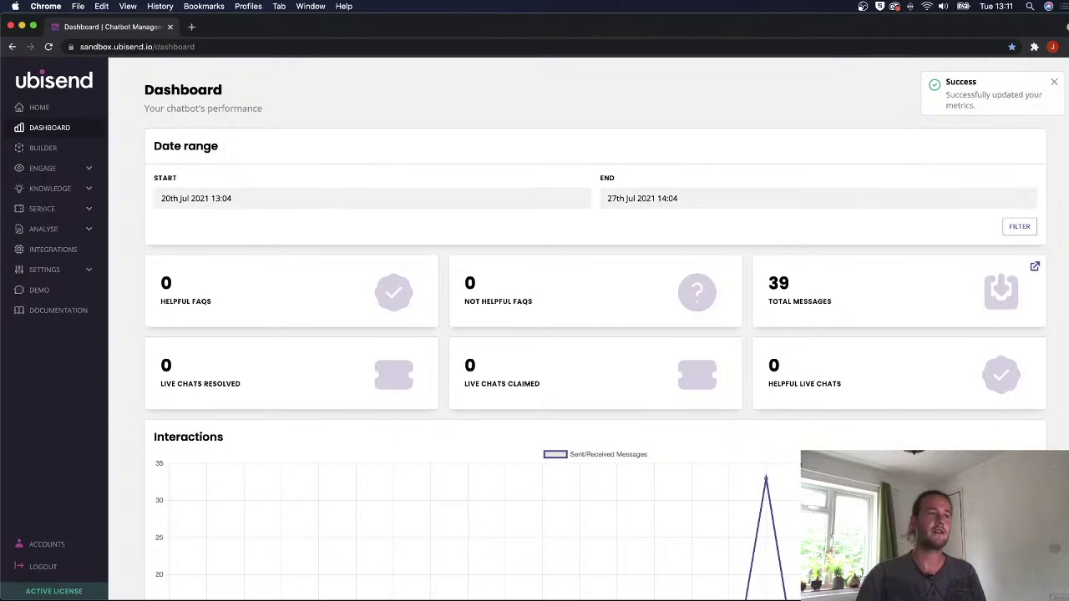
Review the rearranged dashboard, then reopen it for editing and add the Human Fallback Triggered metric.
{"action": "scroll", "coordinate": [595, 334], "scroll_direction": "down", "scroll_amount": 5}
{"action": "scroll", "coordinate": [595, 334], "scroll_direction": "up", "scroll_amount": 5}
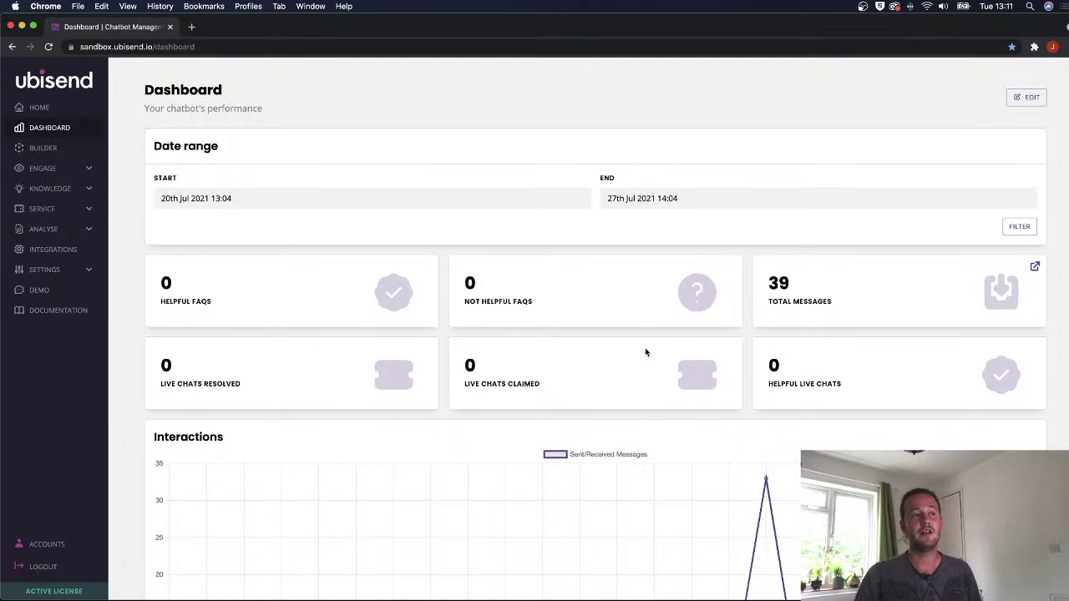
{"action": "scroll", "coordinate": [785, 334], "scroll_direction": "down", "scroll_amount": 3}
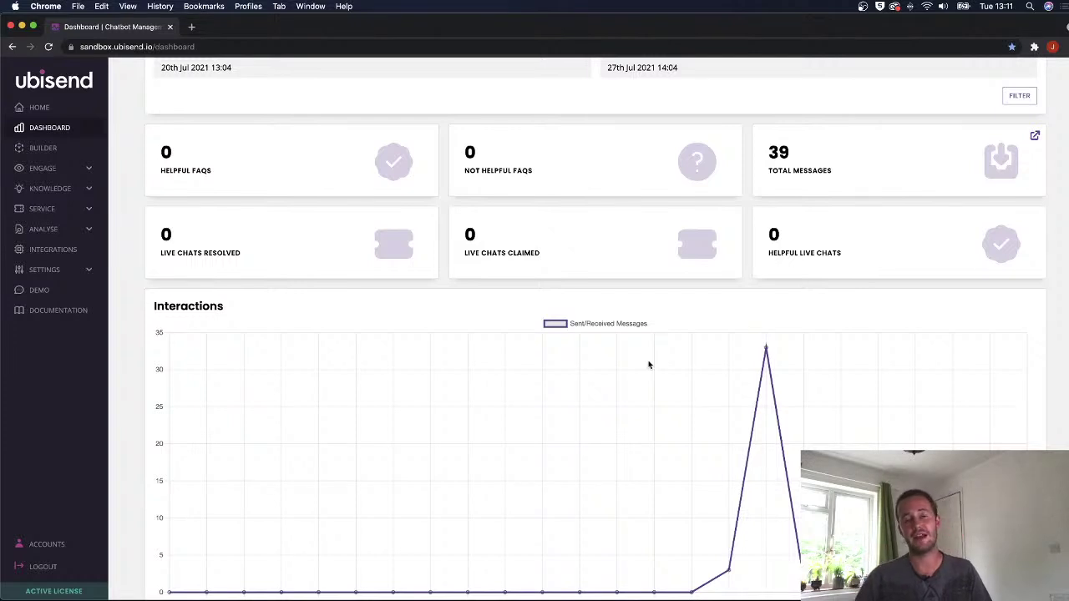
{"action": "scroll", "coordinate": [412, 215], "scroll_direction": "up", "scroll_amount": 1}
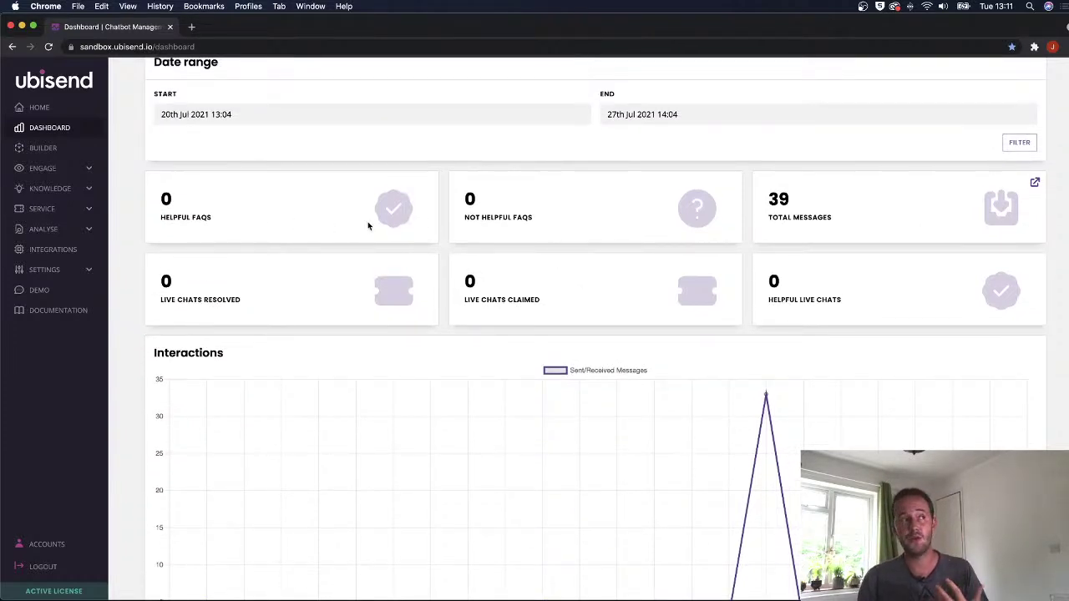
{"action": "scroll", "coordinate": [677, 206], "scroll_direction": "up", "scroll_amount": 2}
{"action": "left_click", "coordinate": [1026, 106]}
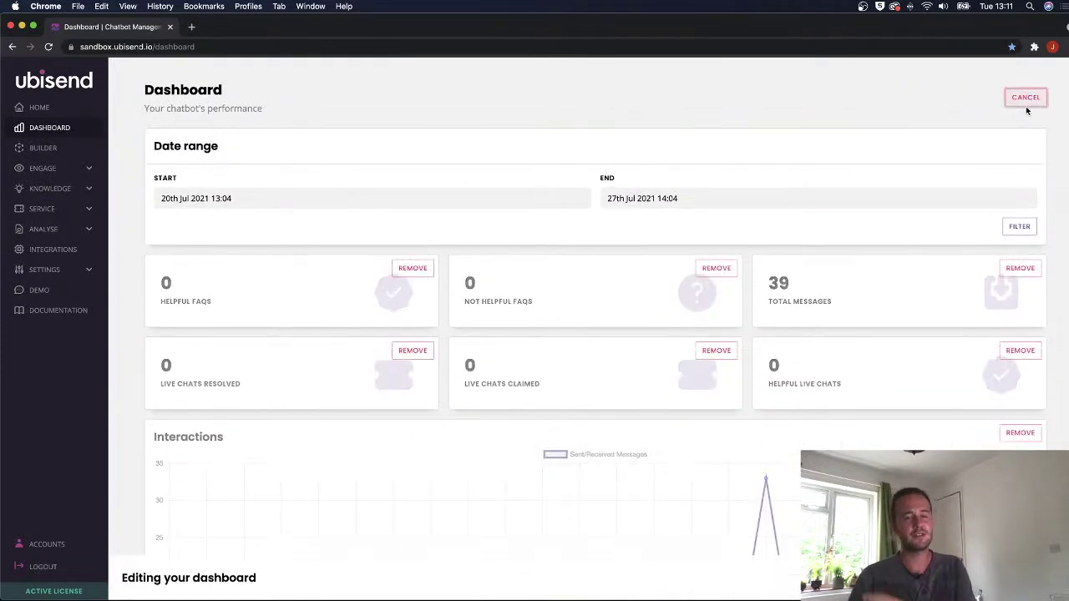
{"action": "left_click", "coordinate": [1019, 578]}
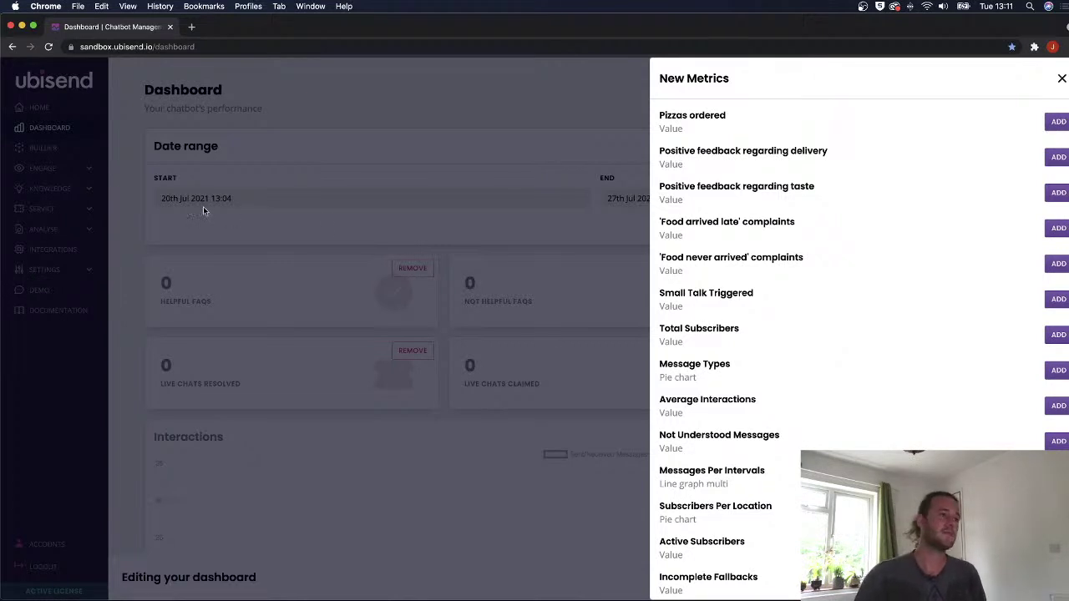
{"action": "scroll", "coordinate": [851, 300], "scroll_direction": "down", "scroll_amount": 2}
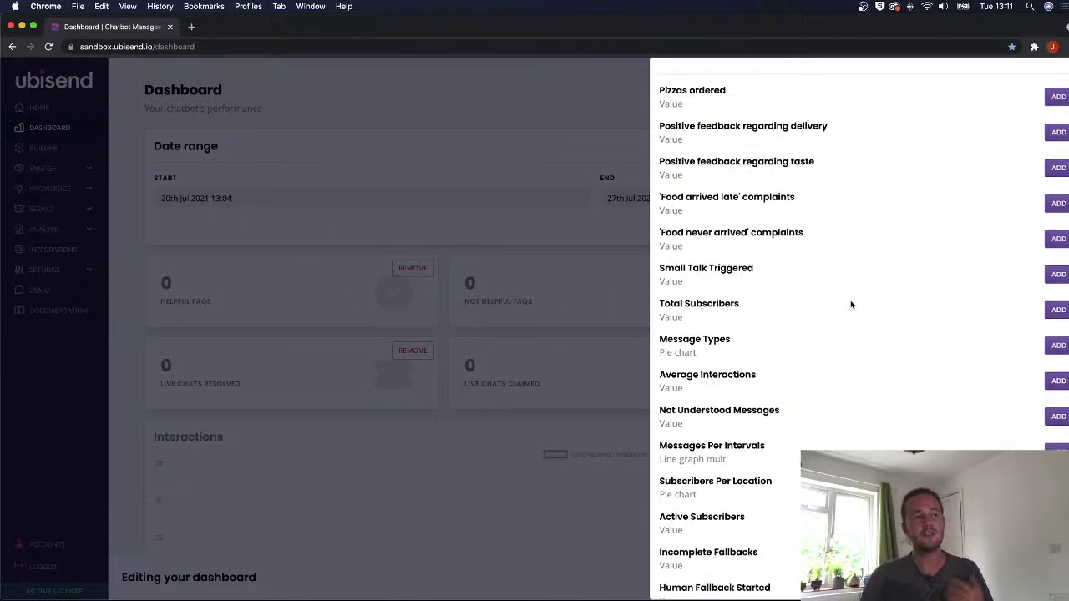
{"action": "scroll", "coordinate": [835, 328], "scroll_direction": "down", "scroll_amount": 8}
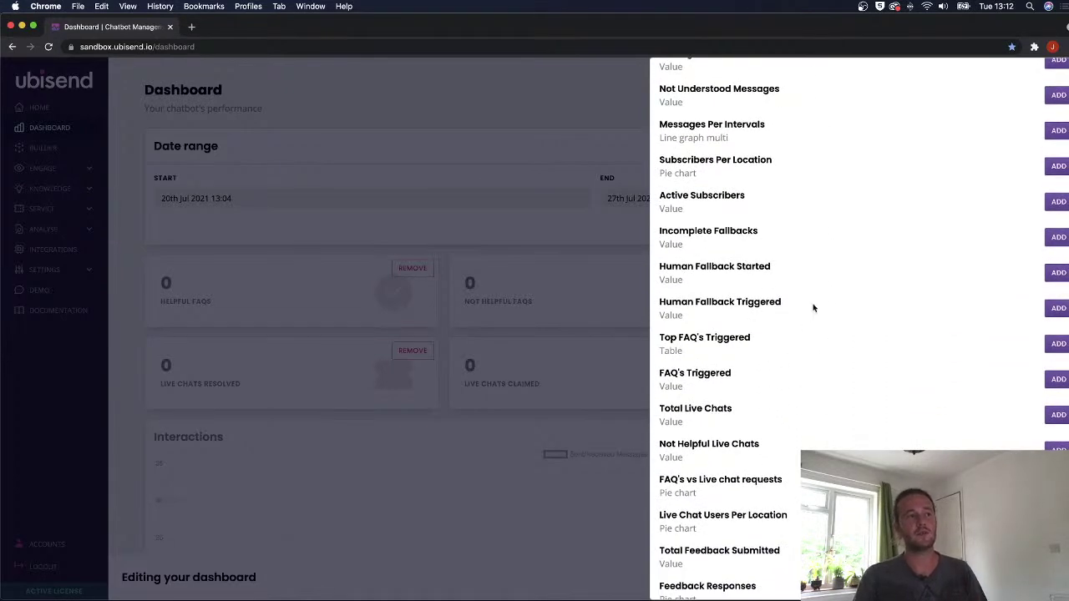
{"action": "left_click", "coordinate": [1058, 309]}
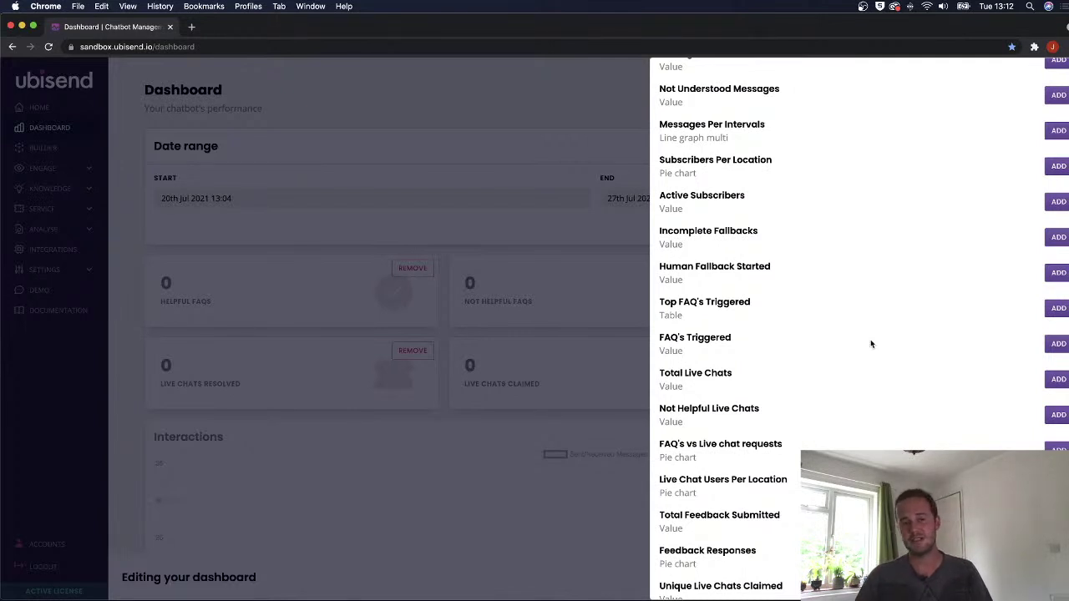
Add the Top links clicked table from the new metrics list.
{"action": "scroll", "coordinate": [876, 354], "scroll_direction": "down", "scroll_amount": 2}
{"action": "scroll", "coordinate": [876, 355], "scroll_direction": "down", "scroll_amount": 6}
{"action": "scroll", "coordinate": [829, 398], "scroll_direction": "down", "scroll_amount": 5}
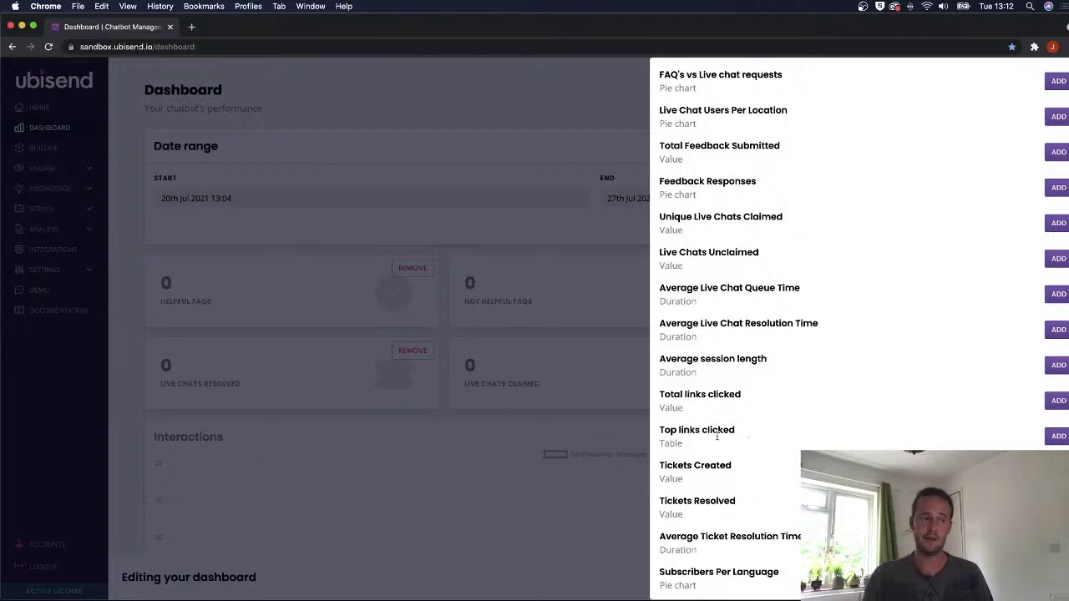
{"action": "left_click", "coordinate": [1056, 436]}
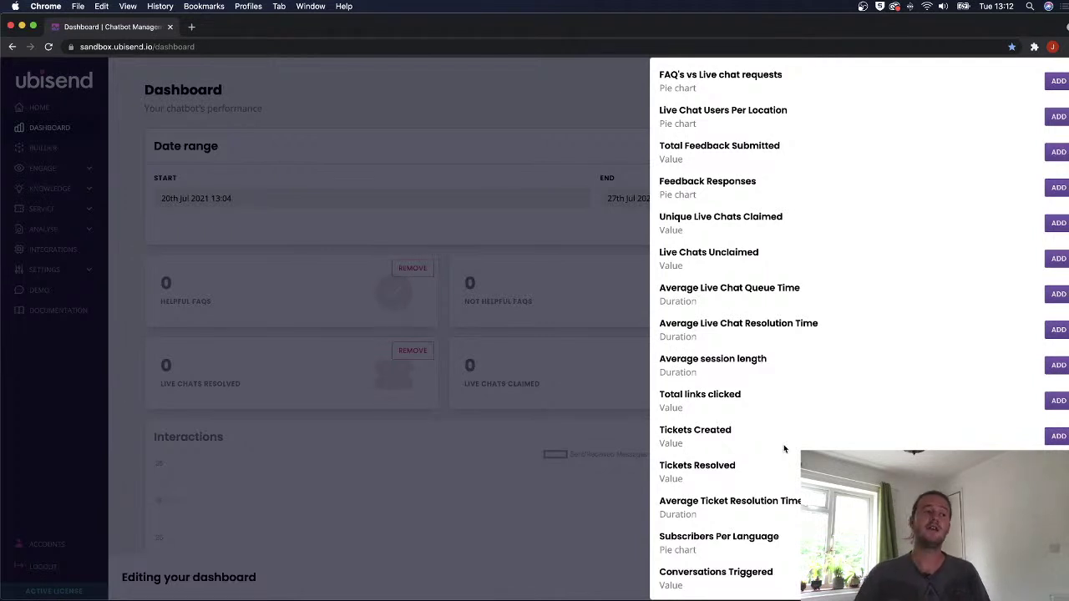
Add the Average Interactions value from the new metrics list.
{"action": "scroll", "coordinate": [789, 448], "scroll_direction": "down", "scroll_amount": 1}
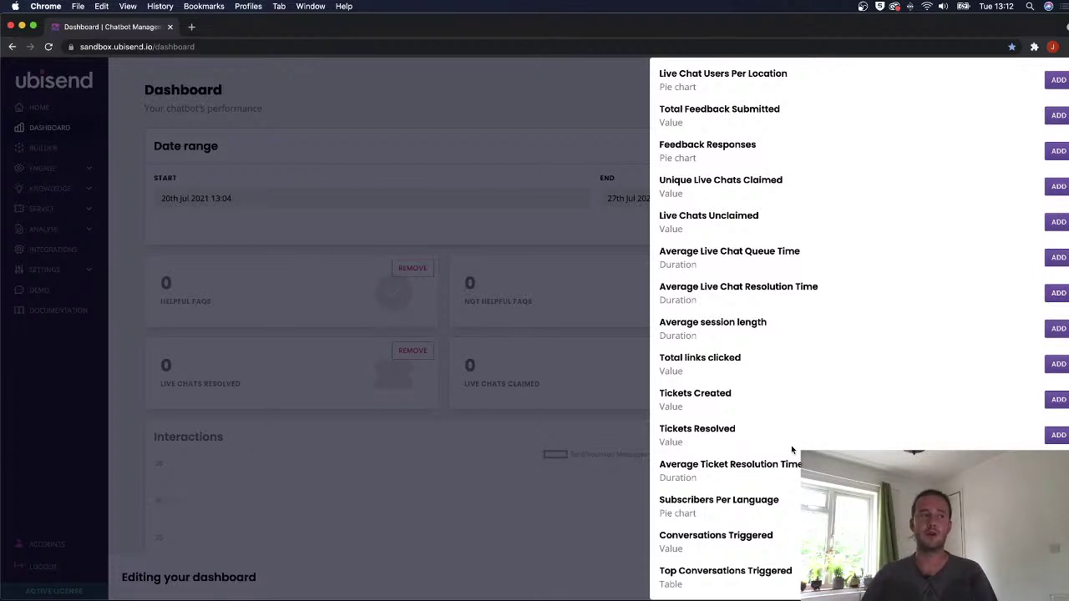
{"action": "scroll", "coordinate": [773, 402], "scroll_direction": "up", "scroll_amount": 3}
{"action": "scroll", "coordinate": [745, 455], "scroll_direction": "up", "scroll_amount": 10}
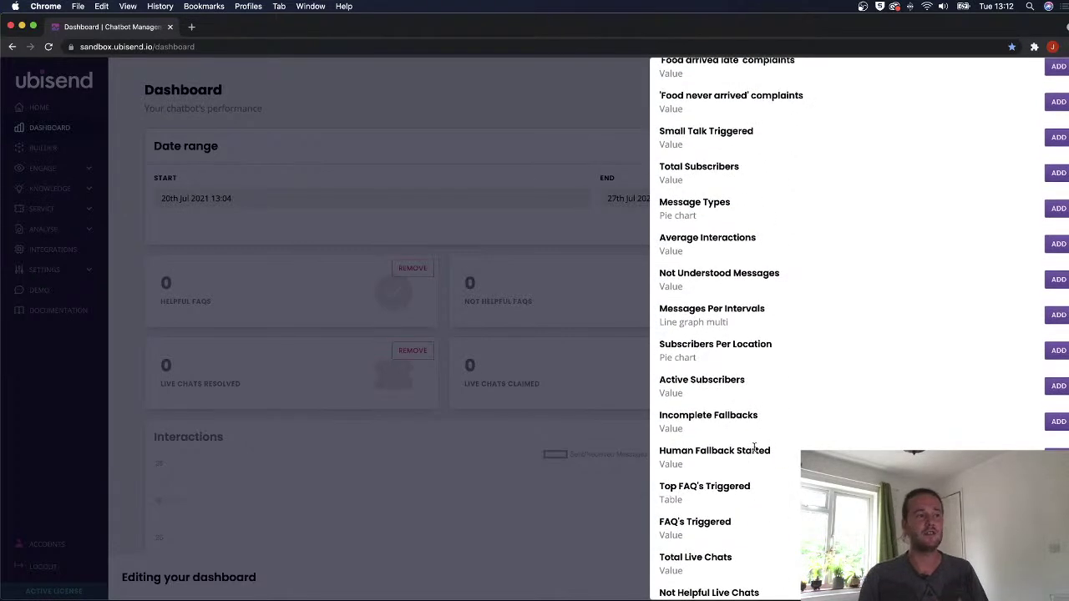
{"action": "scroll", "coordinate": [755, 393], "scroll_direction": "up", "scroll_amount": 1}
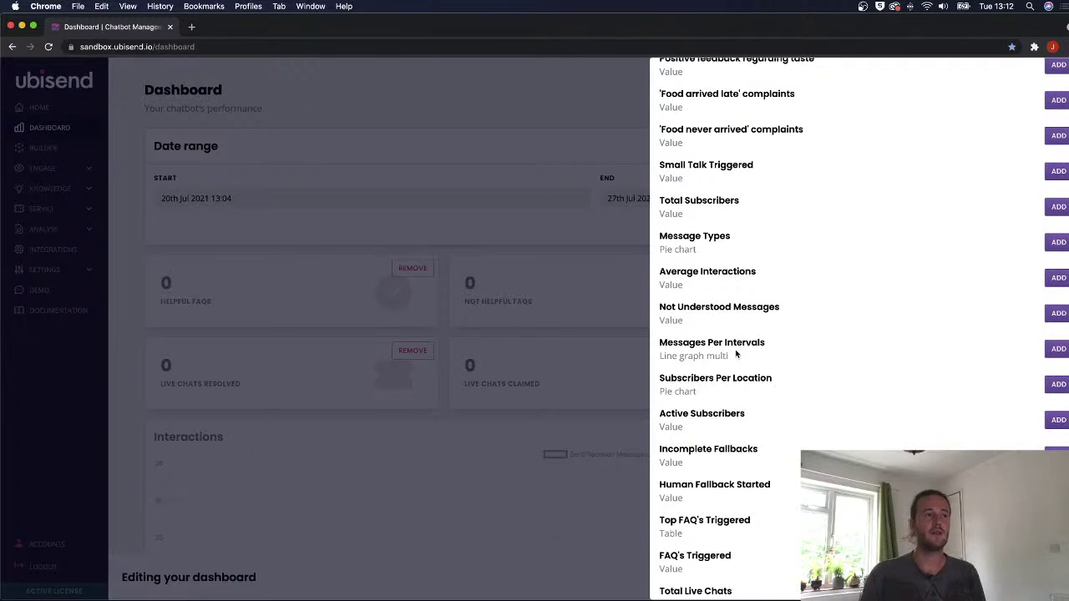
{"action": "left_click", "coordinate": [1054, 279]}
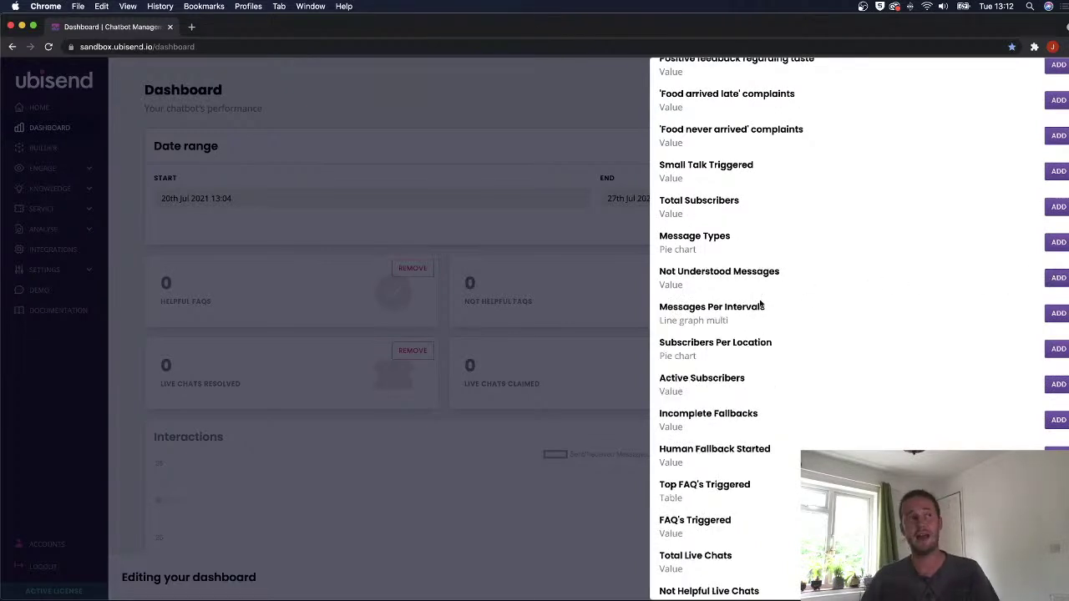
Add the Message Types pie chart from the new metrics list.
{"action": "scroll", "coordinate": [760, 305], "scroll_direction": "up", "scroll_amount": 3}
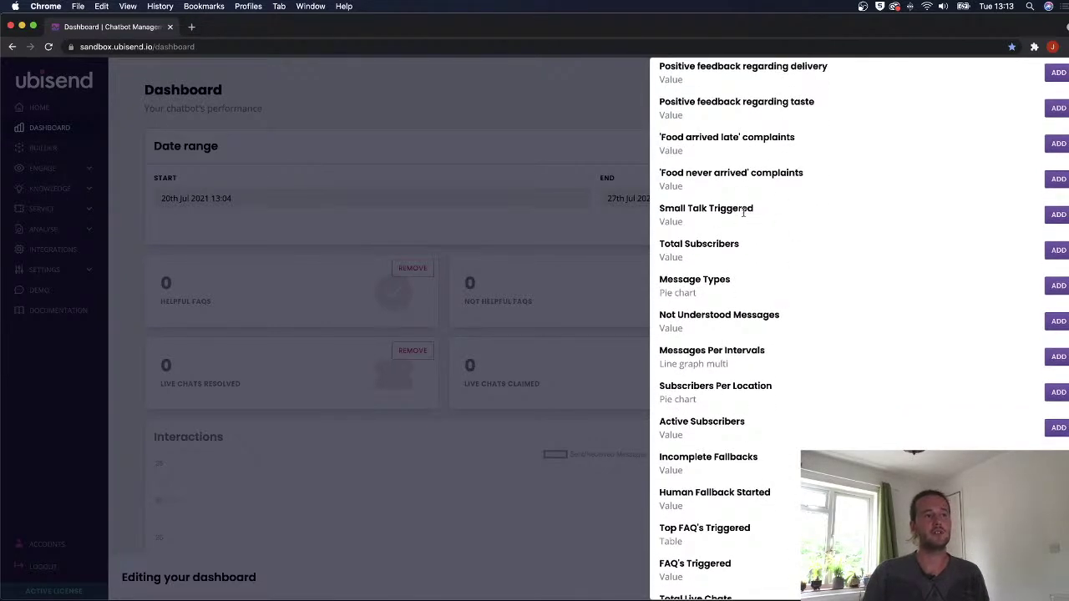
{"action": "scroll", "coordinate": [816, 219], "scroll_direction": "down", "scroll_amount": 2}
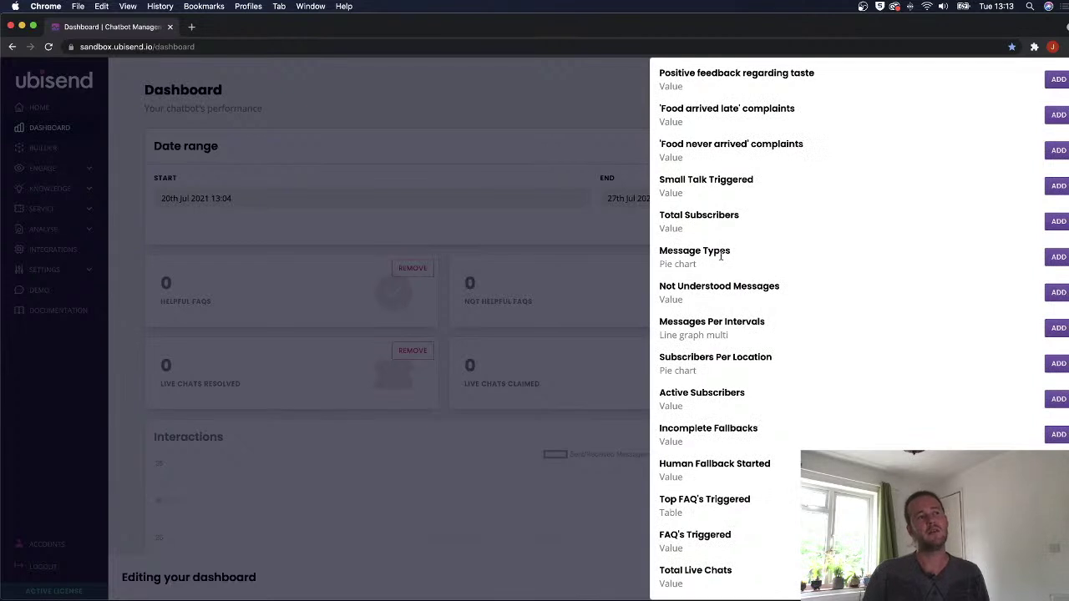
{"action": "left_click", "coordinate": [1057, 256]}
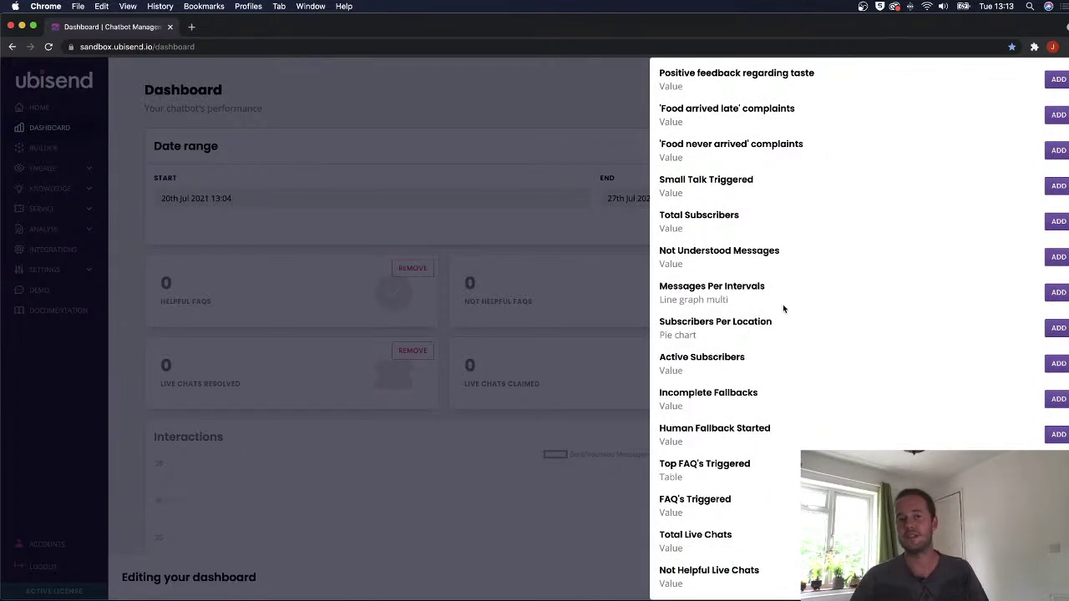
Examine the remaining new metrics, from the custom Pizzas ordered metric down to Top Conversations Triggered.
{"action": "scroll", "coordinate": [783, 308], "scroll_direction": "up", "scroll_amount": 4}
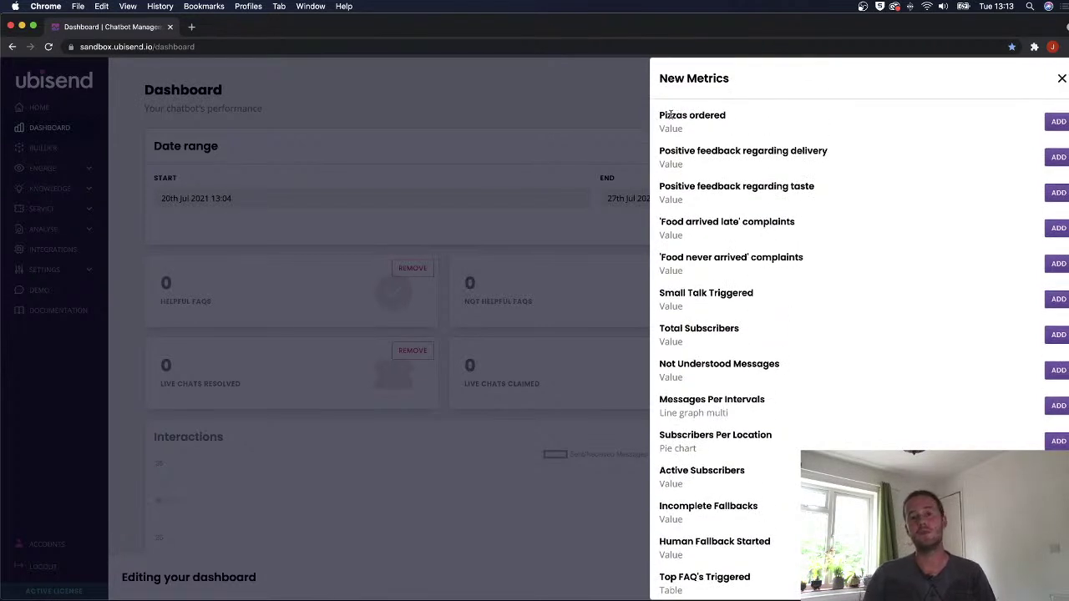
{"action": "mouse_move", "coordinate": [670, 115]}
{"action": "left_mouse_down"}
{"action": "mouse_move", "coordinate": [778, 188]}
{"action": "mouse_move", "coordinate": [812, 268]}
{"action": "mouse_move", "coordinate": [758, 231]}
{"action": "mouse_move", "coordinate": [780, 217]}
{"action": "mouse_move", "coordinate": [698, 102]}
{"action": "mouse_move", "coordinate": [681, 115]}
{"action": "left_mouse_up"}
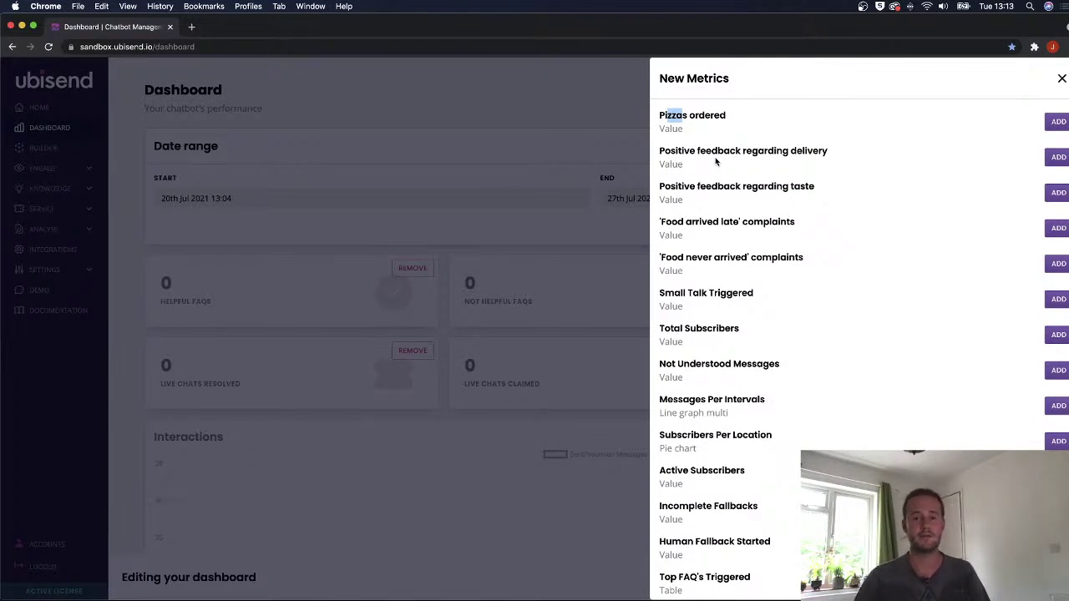
{"action": "scroll", "coordinate": [797, 293], "scroll_direction": "down", "scroll_amount": 2}
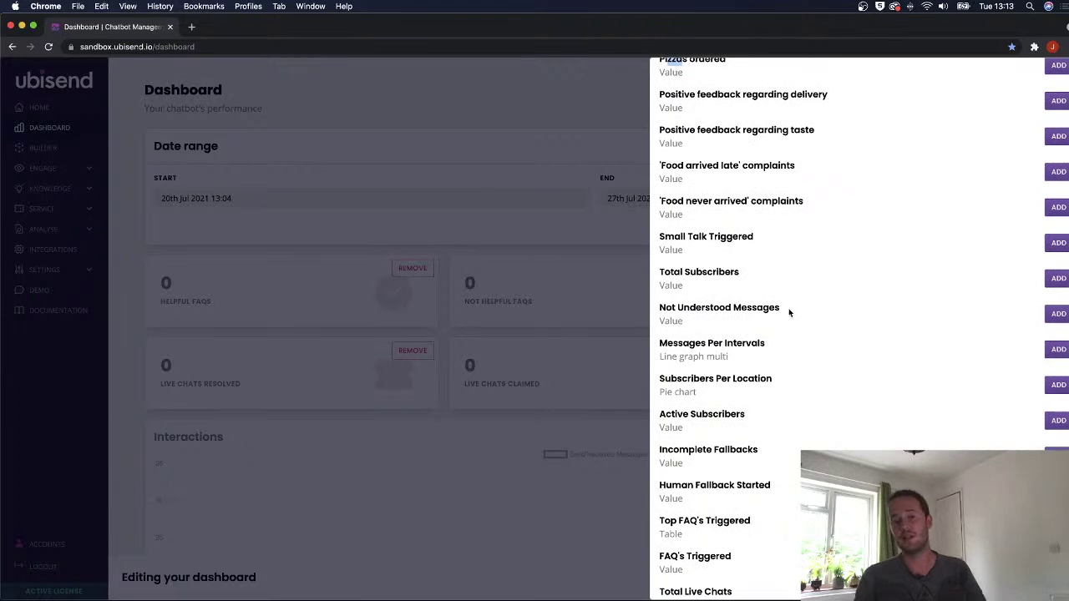
{"action": "scroll", "coordinate": [780, 359], "scroll_direction": "down", "scroll_amount": 6}
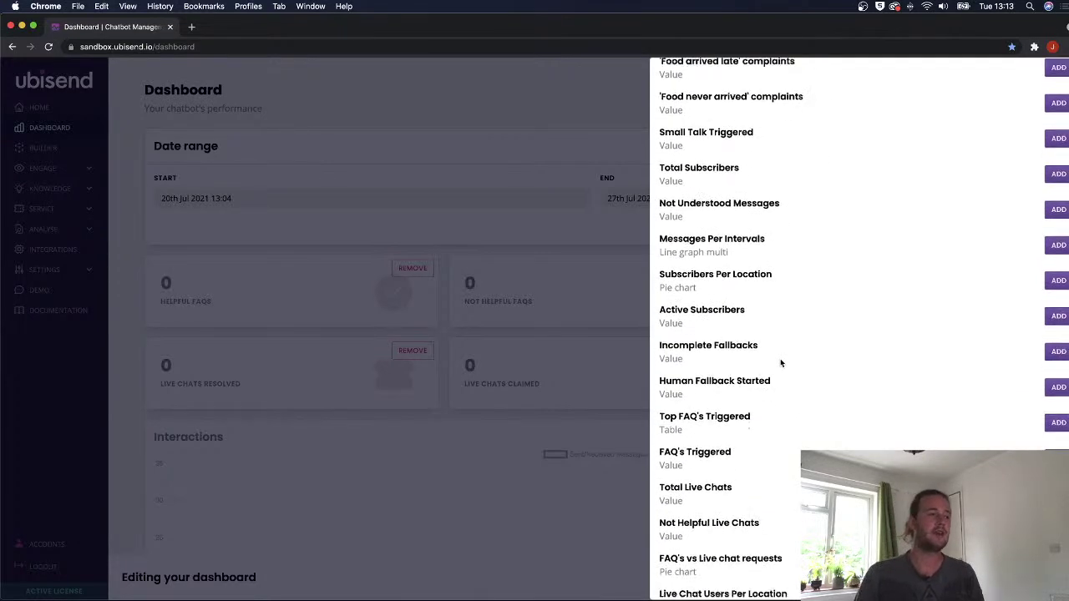
{"action": "scroll", "coordinate": [768, 364], "scroll_direction": "down", "scroll_amount": 9}
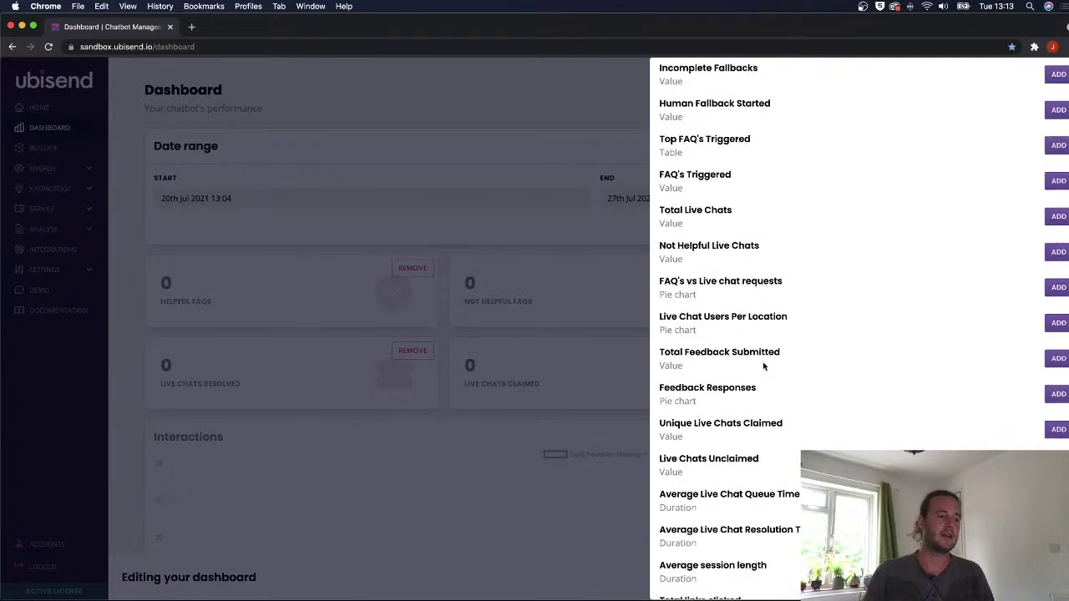
{"action": "scroll", "coordinate": [774, 374], "scroll_direction": "down", "scroll_amount": 2}
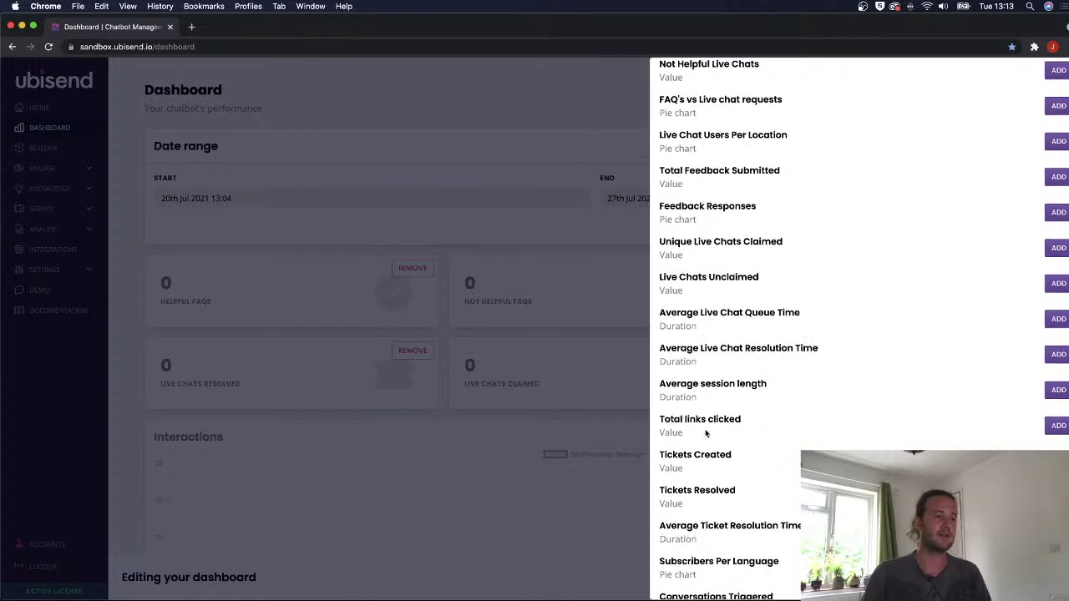
{"action": "scroll", "coordinate": [702, 440], "scroll_direction": "down", "scroll_amount": 2}
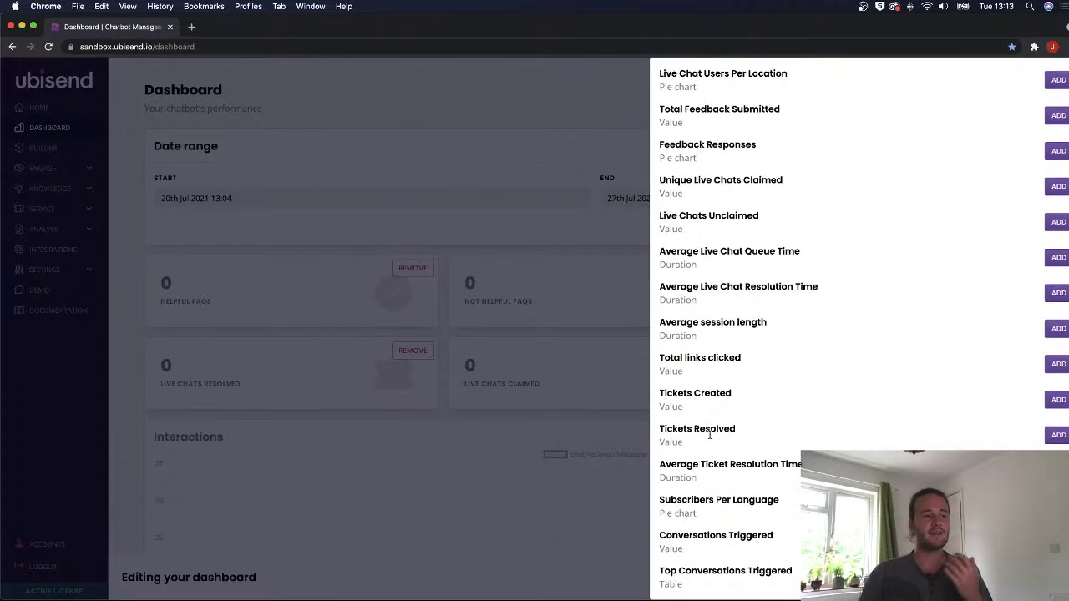
Add the Average Live Chat Resolution Time duration and the Live Chats Unclaimed value, and close the new metrics list.
{"action": "scroll", "coordinate": [758, 319], "scroll_direction": "up", "scroll_amount": 1}
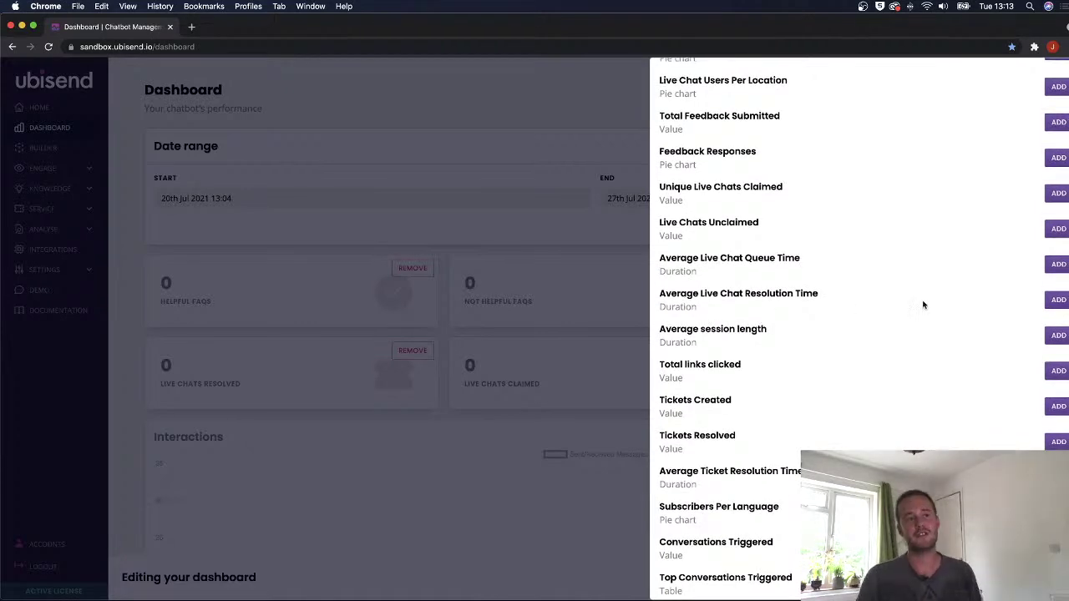
{"action": "left_click", "coordinate": [1050, 299]}
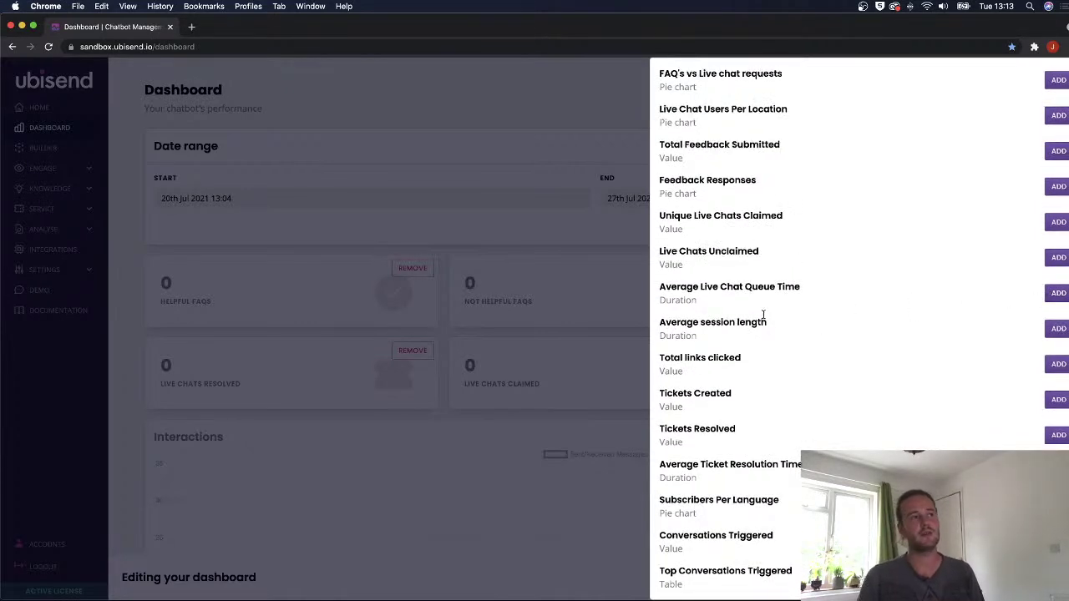
{"action": "scroll", "coordinate": [764, 317], "scroll_direction": "up", "scroll_amount": 2}
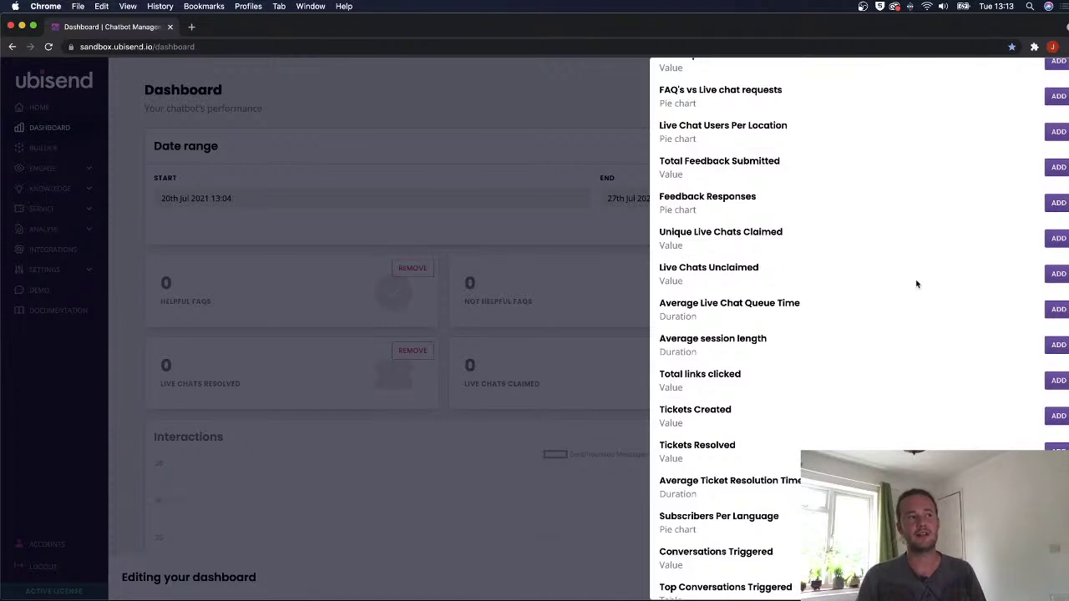
{"action": "left_click", "coordinate": [1056, 274]}
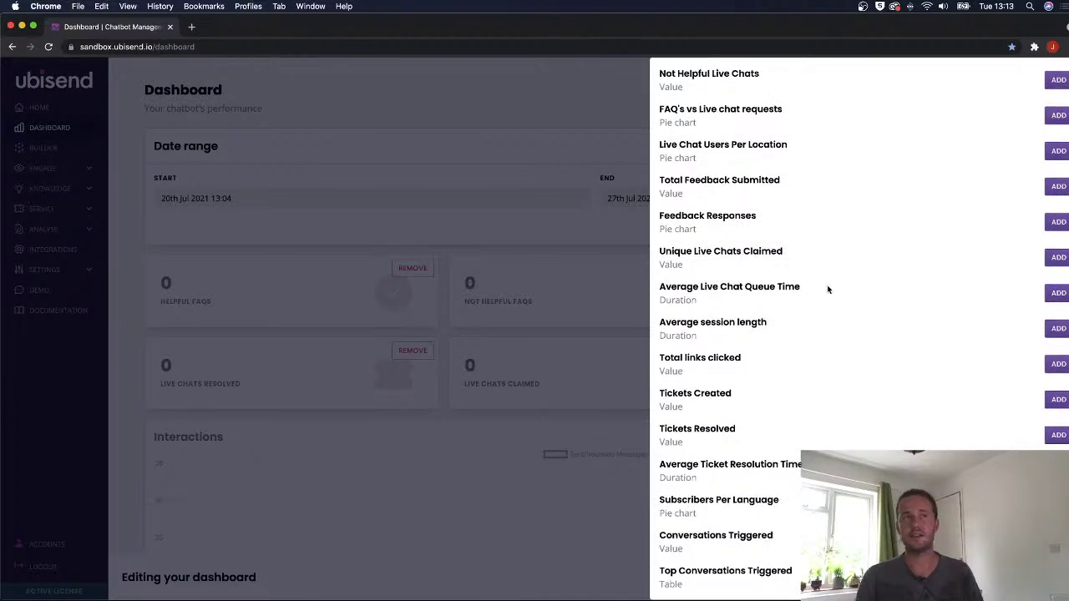
{"action": "scroll", "coordinate": [825, 286], "scroll_direction": "up", "scroll_amount": 15}
{"action": "left_click", "coordinate": [1061, 79]}
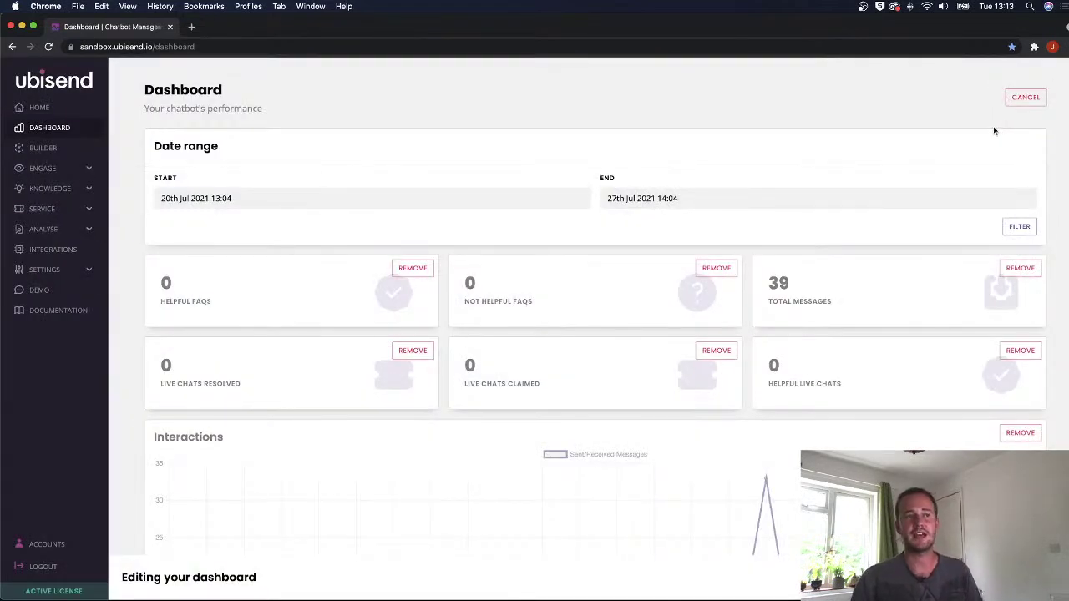
Move the Average Live Chat Resolution Time card to directly below Live Chats Resolved, above the Interactions chart.
{"action": "scroll", "coordinate": [701, 359], "scroll_direction": "down", "scroll_amount": 3}
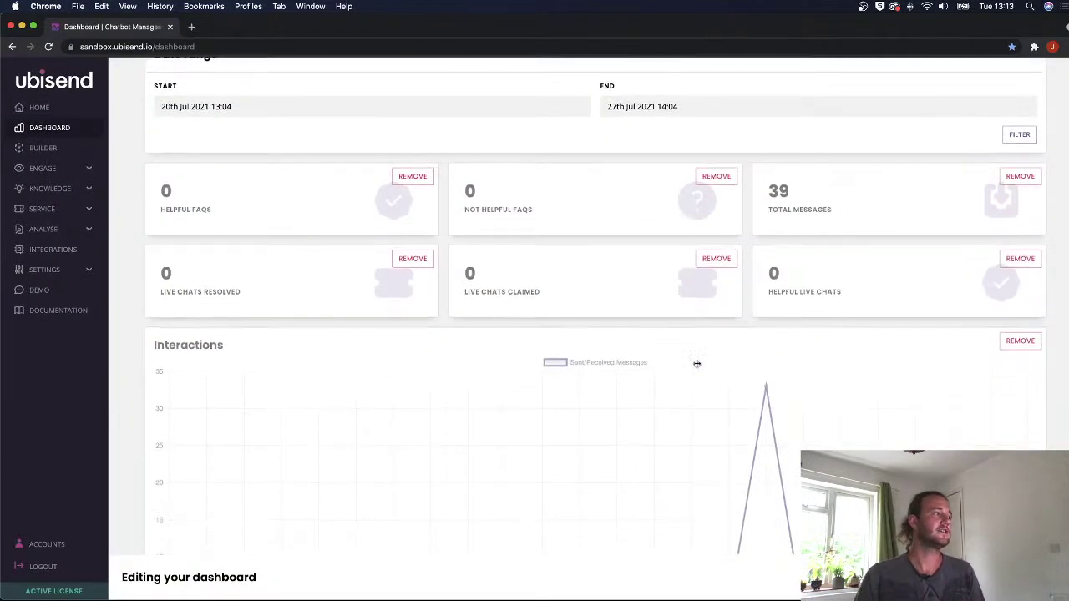
{"action": "scroll", "coordinate": [697, 364], "scroll_direction": "down", "scroll_amount": 15}
{"action": "scroll", "coordinate": [696, 363], "scroll_direction": "down", "scroll_amount": 1}
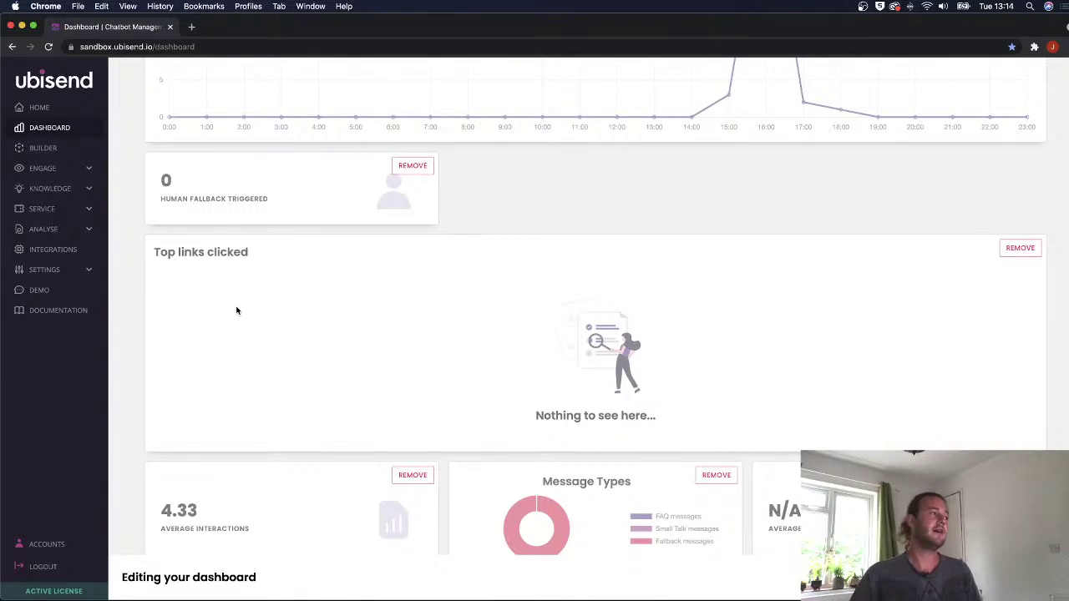
{"action": "scroll", "coordinate": [242, 311], "scroll_direction": "down", "scroll_amount": 3}
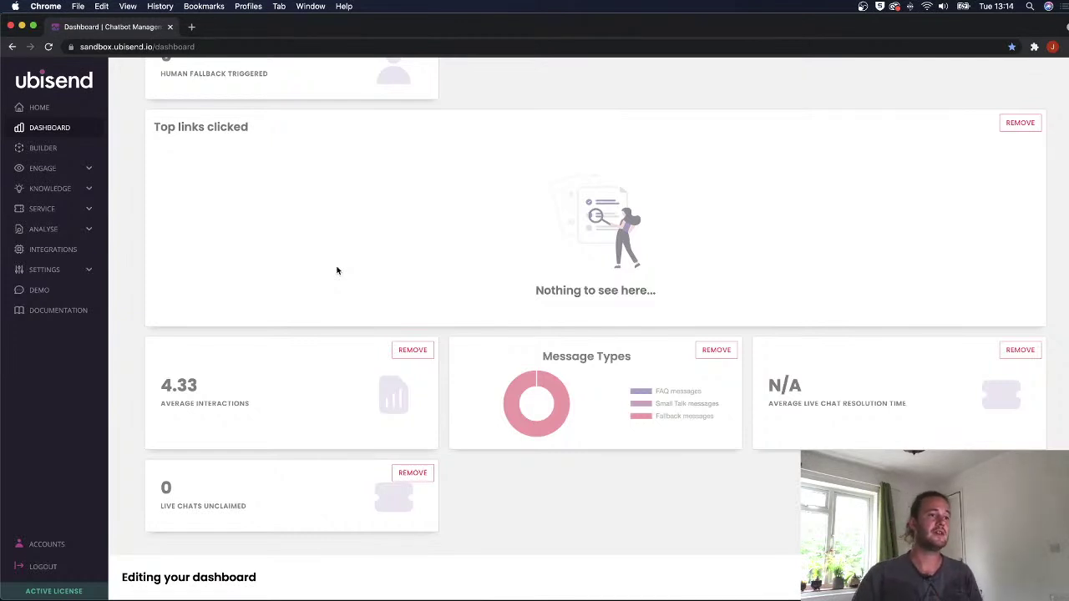
{"action": "scroll", "coordinate": [353, 260], "scroll_direction": "up", "scroll_amount": 15}
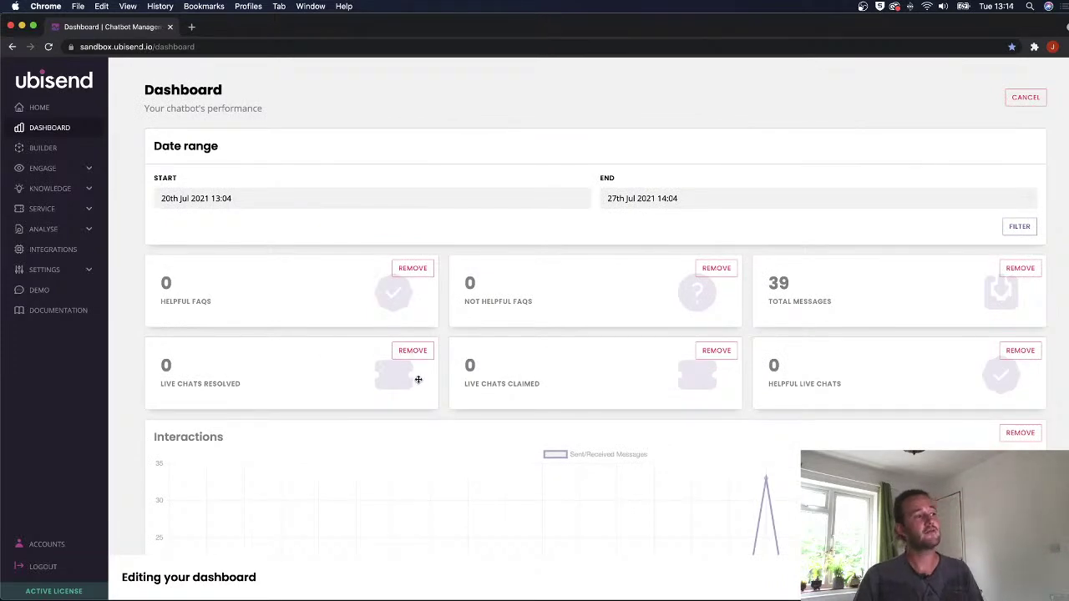
{"action": "scroll", "coordinate": [692, 376], "scroll_direction": "down", "scroll_amount": 12}
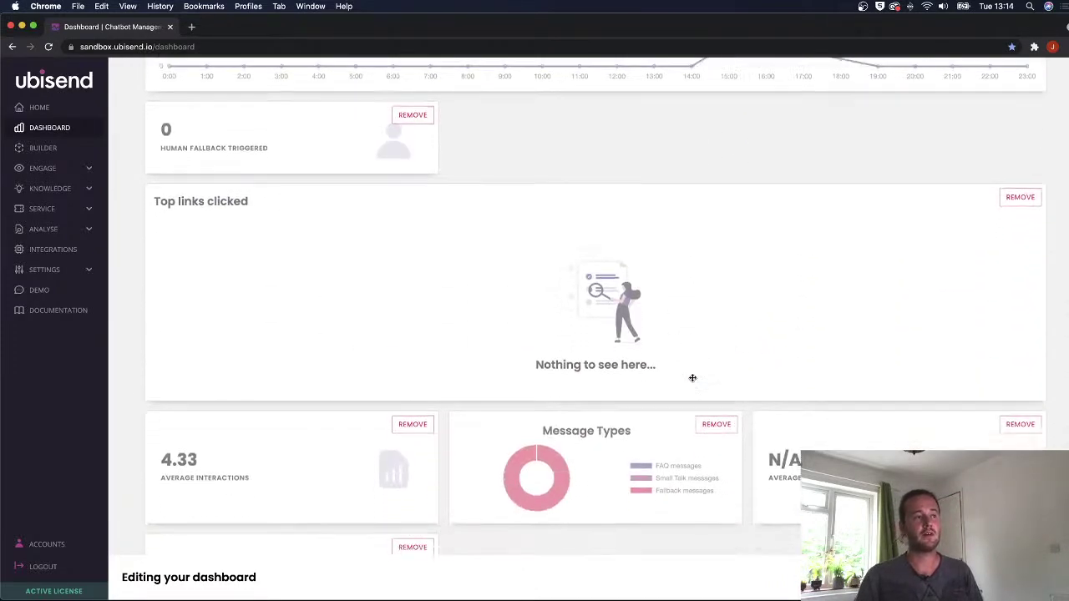
{"action": "left_click_drag", "start_coordinate": [817, 415], "coordinate": [537, 222]}
{"action": "left_click_drag", "start_coordinate": [832, 489], "coordinate": [768, 449]}
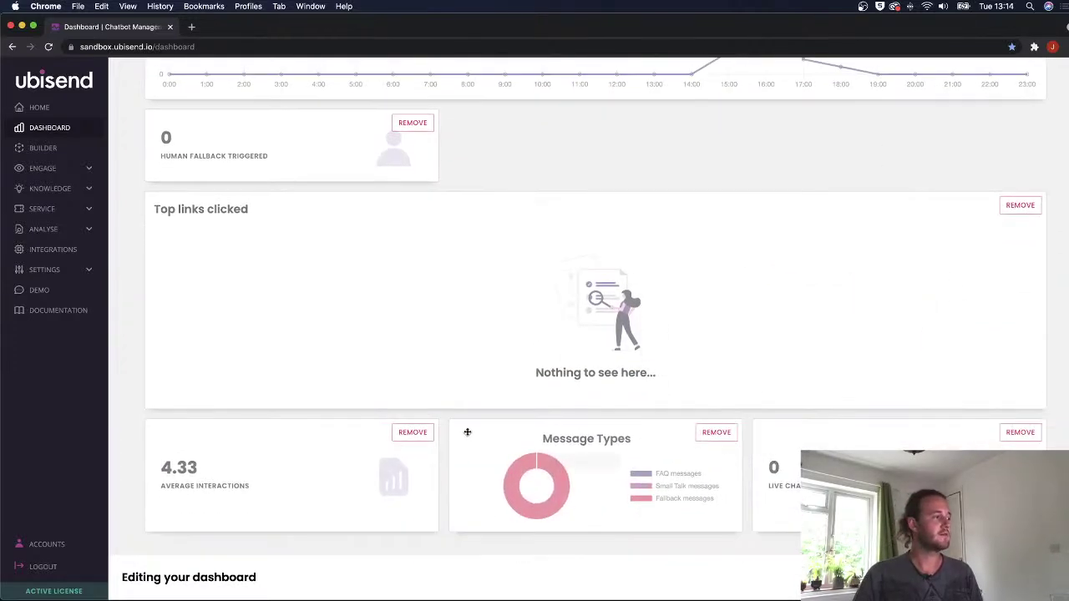
{"action": "scroll", "coordinate": [478, 449], "scroll_direction": "up", "scroll_amount": 10}
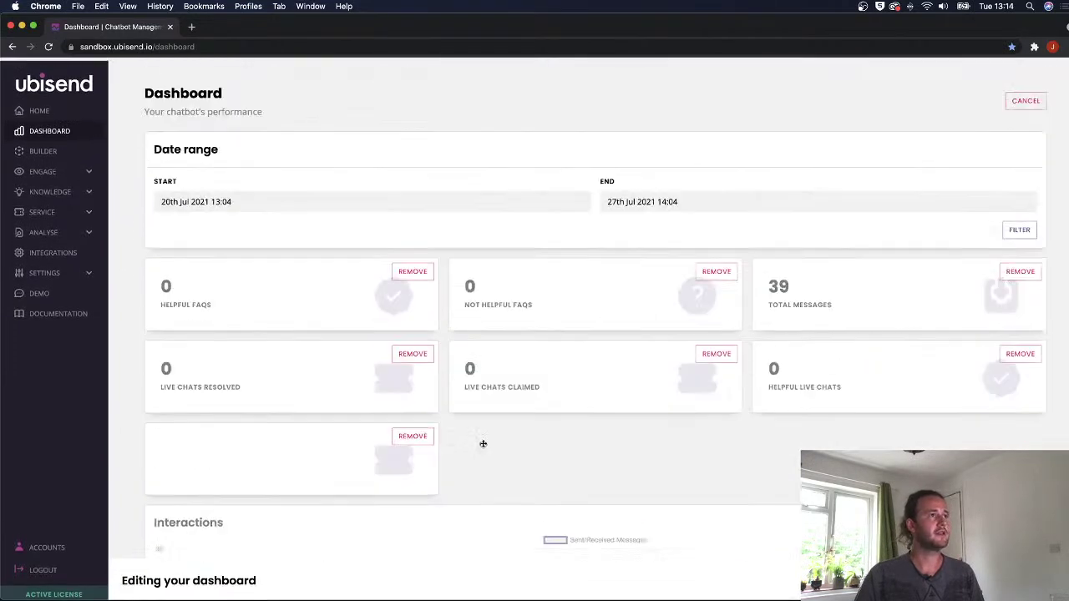
{"action": "scroll", "coordinate": [482, 444], "scroll_direction": "down", "scroll_amount": 1}
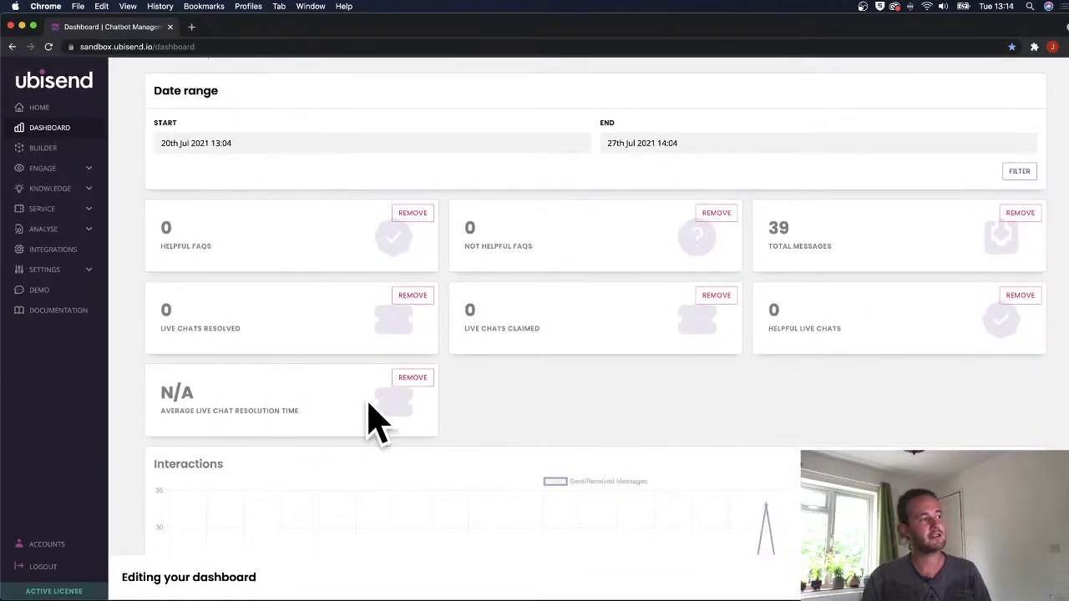
Move the Live Chats Unclaimed card up beside Average Live Chat Resolution Time, below Live Chats Claimed.
{"action": "scroll", "coordinate": [365, 406], "scroll_direction": "down", "scroll_amount": 6}
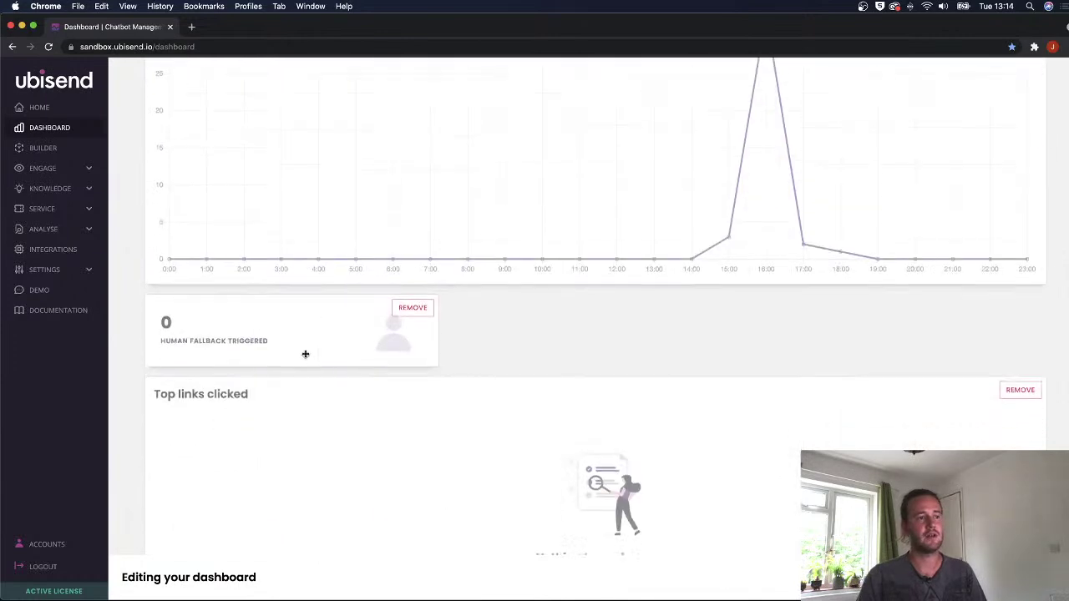
{"action": "scroll", "coordinate": [306, 354], "scroll_direction": "down", "scroll_amount": 2}
{"action": "left_click_drag", "start_coordinate": [806, 480], "coordinate": [537, 171]}
{"action": "scroll", "coordinate": [538, 173], "scroll_direction": "up", "scroll_amount": 7}
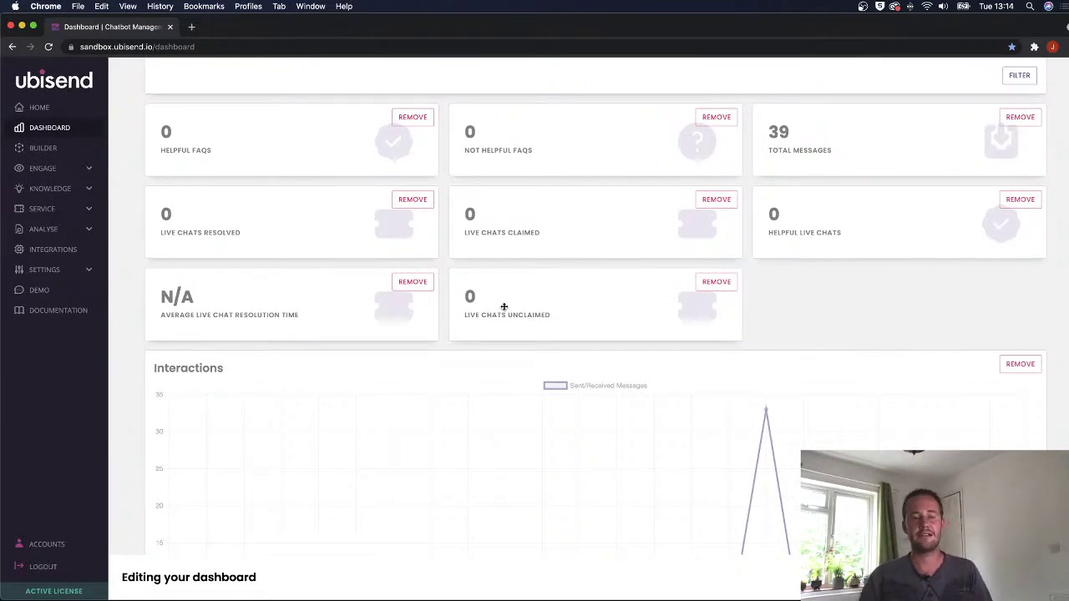
Move the Human Fallback Triggered card beside Live Chats Unclaimed, above the Interactions chart, and save the dashboard layout.
{"action": "scroll", "coordinate": [503, 308], "scroll_direction": "down", "scroll_amount": 5}
{"action": "scroll", "coordinate": [502, 313], "scroll_direction": "up", "scroll_amount": 2}
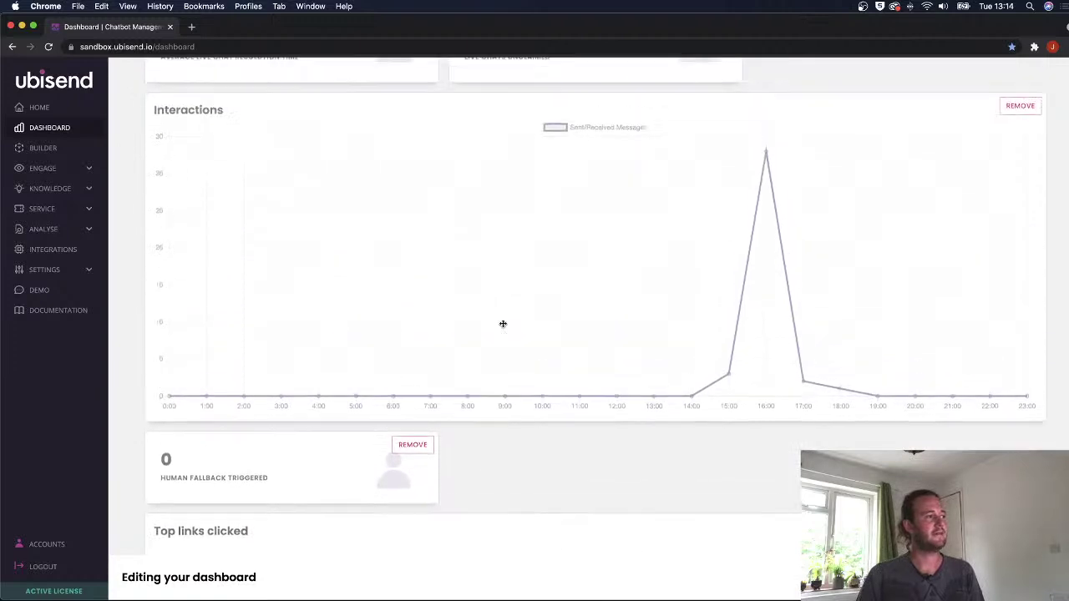
{"action": "scroll", "coordinate": [418, 367], "scroll_direction": "up", "scroll_amount": 1}
{"action": "left_click_drag", "start_coordinate": [262, 483], "coordinate": [775, 169]}
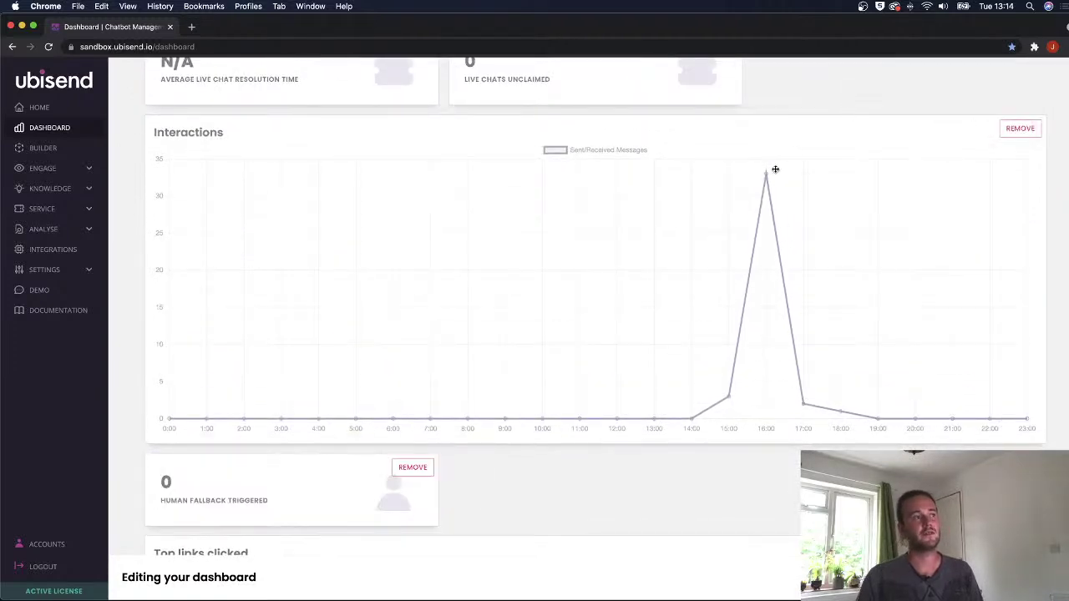
{"action": "scroll", "coordinate": [775, 170], "scroll_direction": "up", "scroll_amount": 1}
{"action": "left_click_drag", "start_coordinate": [245, 496], "coordinate": [821, 113]}
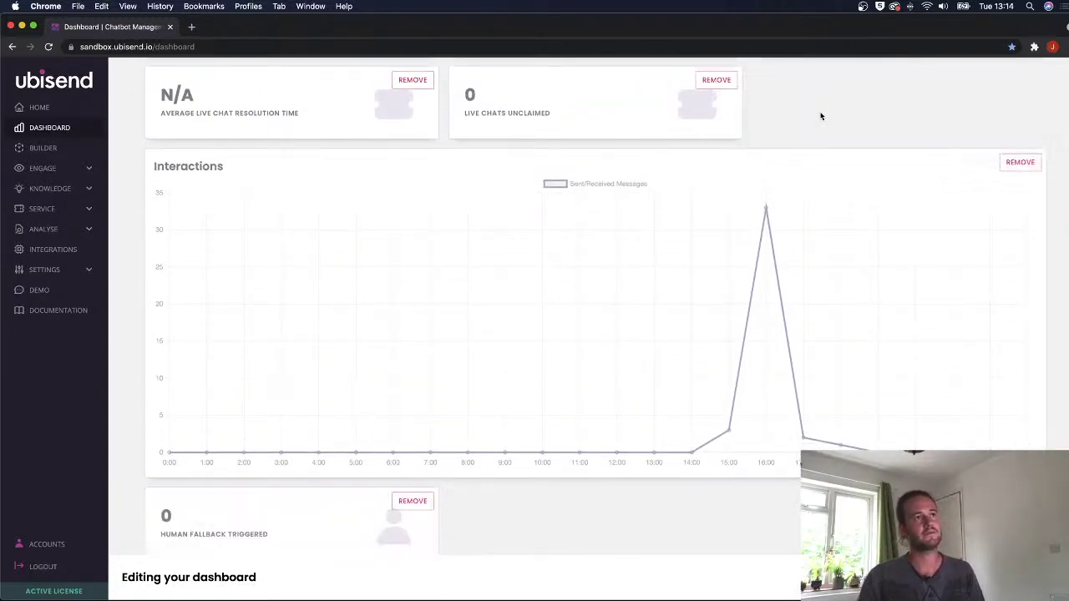
{"action": "scroll", "coordinate": [420, 392], "scroll_direction": "up", "scroll_amount": 1}
{"action": "left_click_drag", "start_coordinate": [309, 526], "coordinate": [871, 131]}
{"action": "scroll", "coordinate": [835, 210], "scroll_direction": "up", "scroll_amount": 1}
{"action": "scroll", "coordinate": [865, 365], "scroll_direction": "up", "scroll_amount": 3}
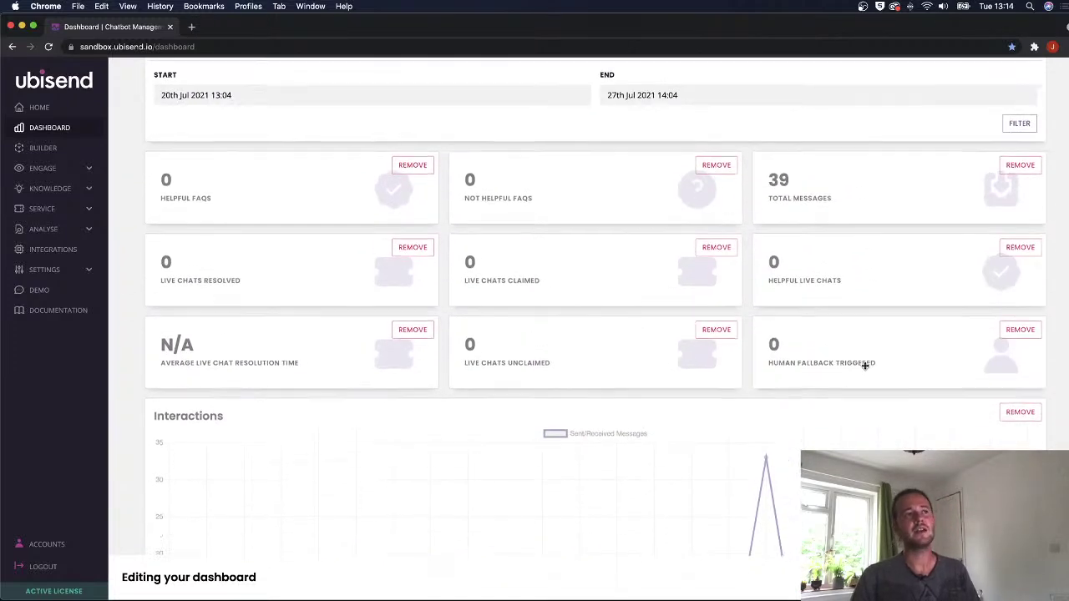
{"action": "scroll", "coordinate": [865, 365], "scroll_direction": "up", "scroll_amount": 1}
{"action": "left_click", "coordinate": [1027, 577]}
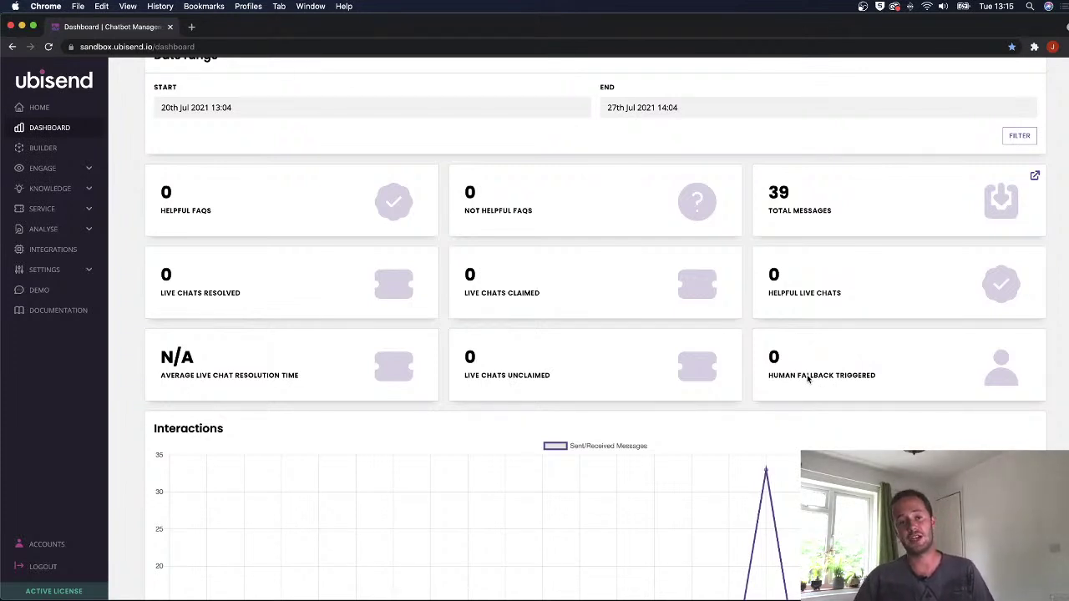
Look over the saved dashboard and open the Custom Metrics page of the Analyse section.
{"action": "scroll", "coordinate": [565, 231], "scroll_direction": "down", "scroll_amount": 5}
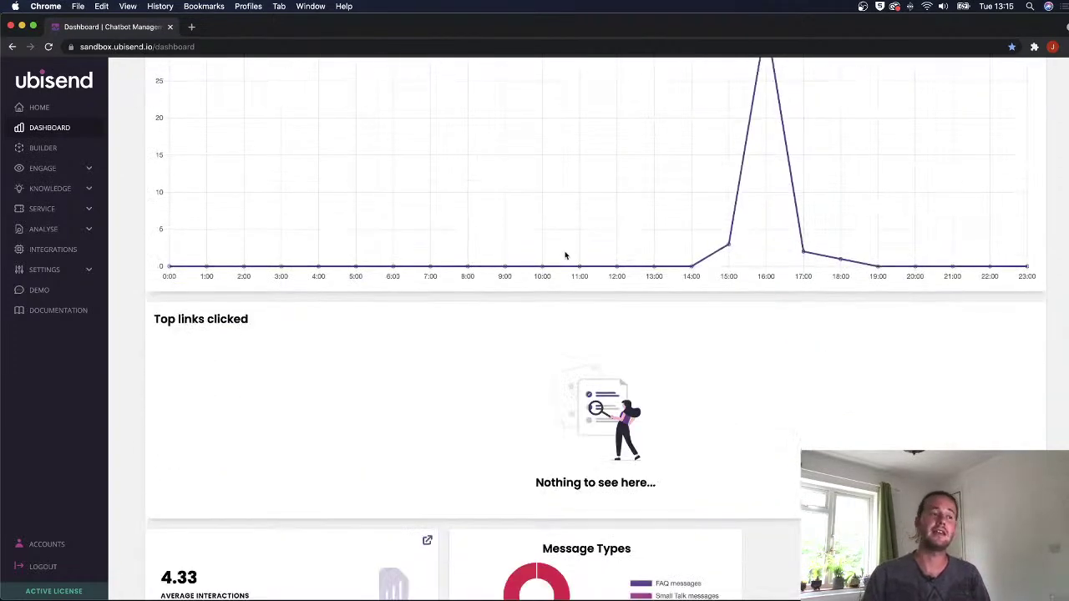
{"action": "scroll", "coordinate": [556, 267], "scroll_direction": "down", "scroll_amount": 1}
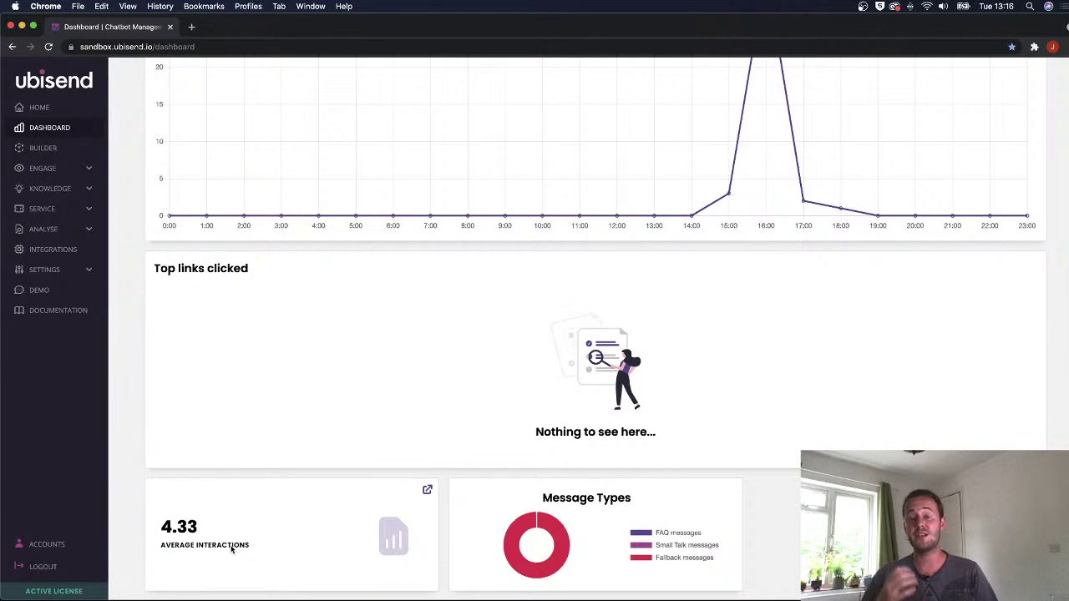
{"action": "scroll", "coordinate": [465, 403], "scroll_direction": "up", "scroll_amount": 10}
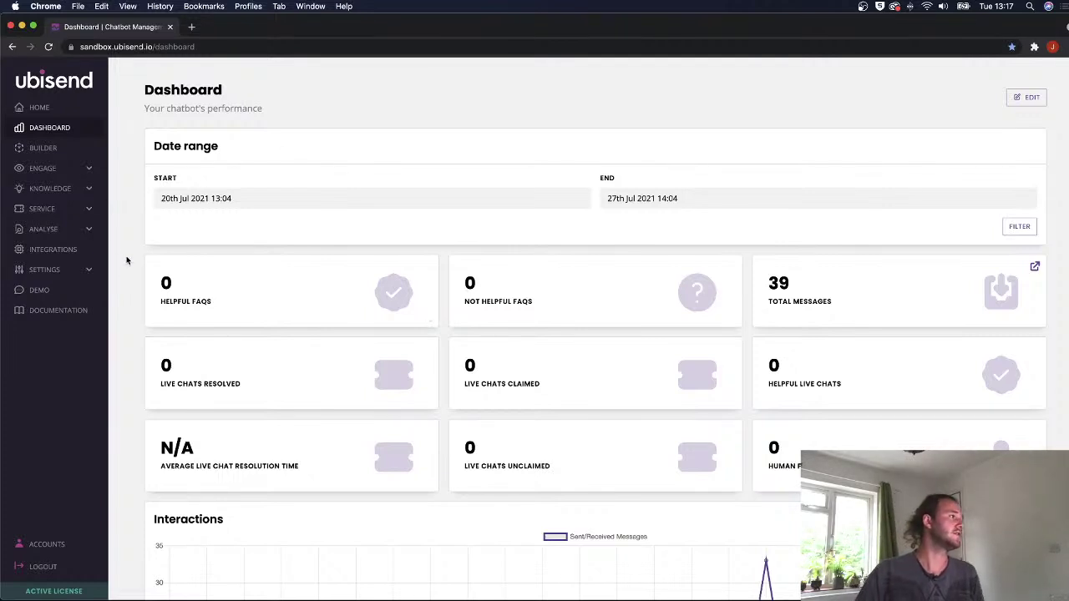
{"action": "left_click", "coordinate": [46, 268]}
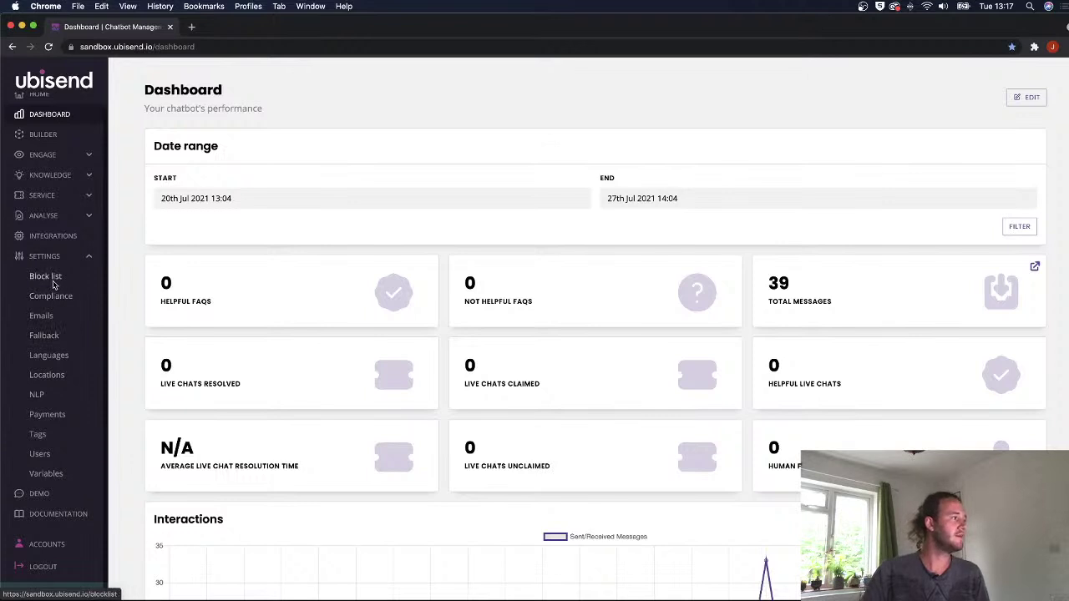
{"action": "left_click", "coordinate": [67, 215]}
{"action": "left_click", "coordinate": [78, 189]}
{"action": "left_click", "coordinate": [79, 169]}
{"action": "left_click", "coordinate": [79, 288]}
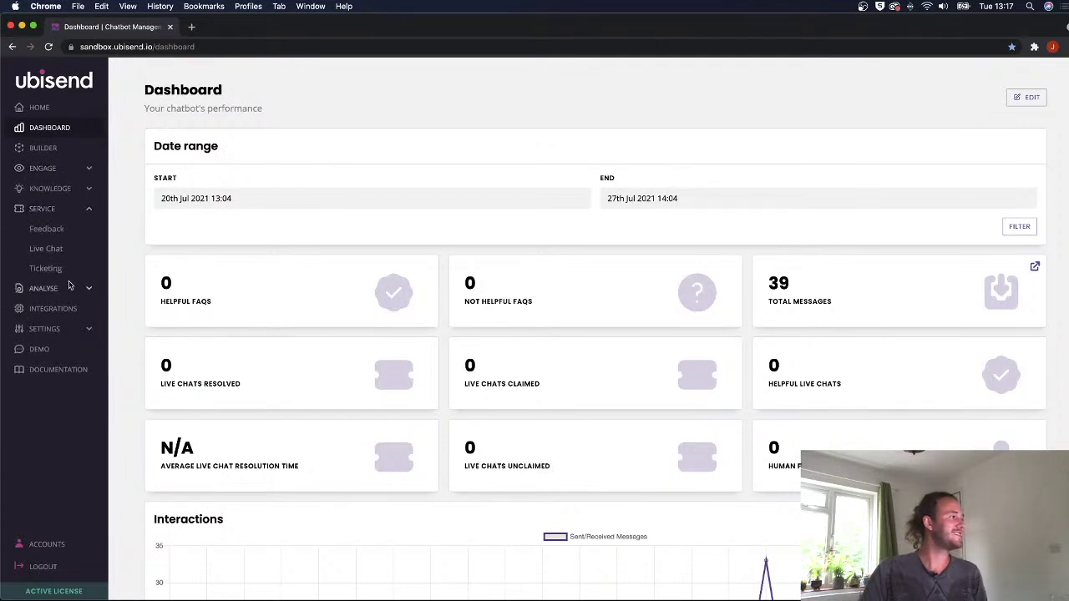
{"action": "left_click", "coordinate": [74, 288]}
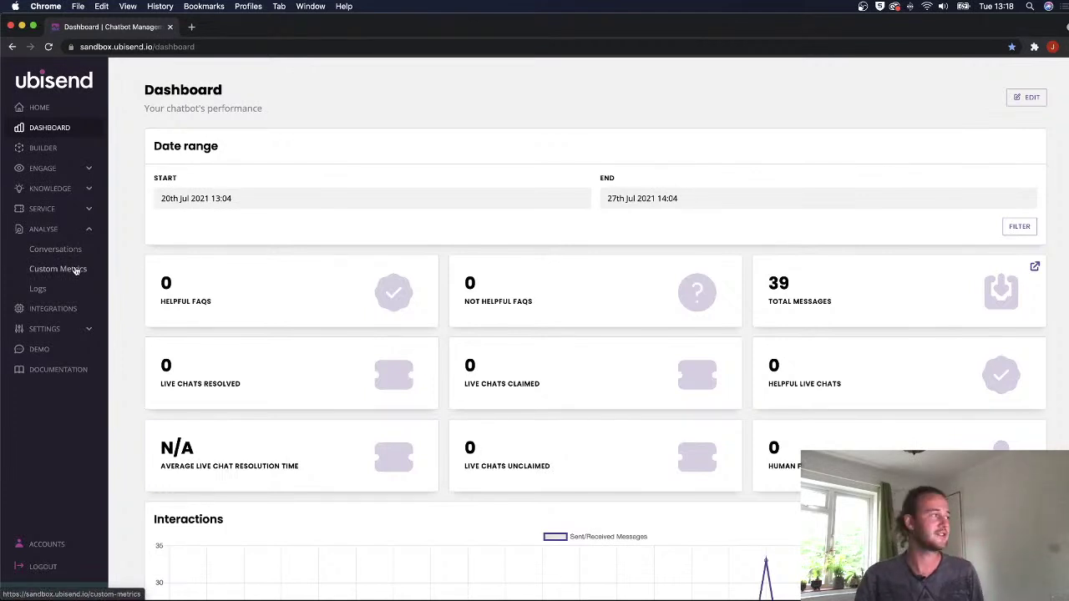
{"action": "left_click", "coordinate": [75, 270]}
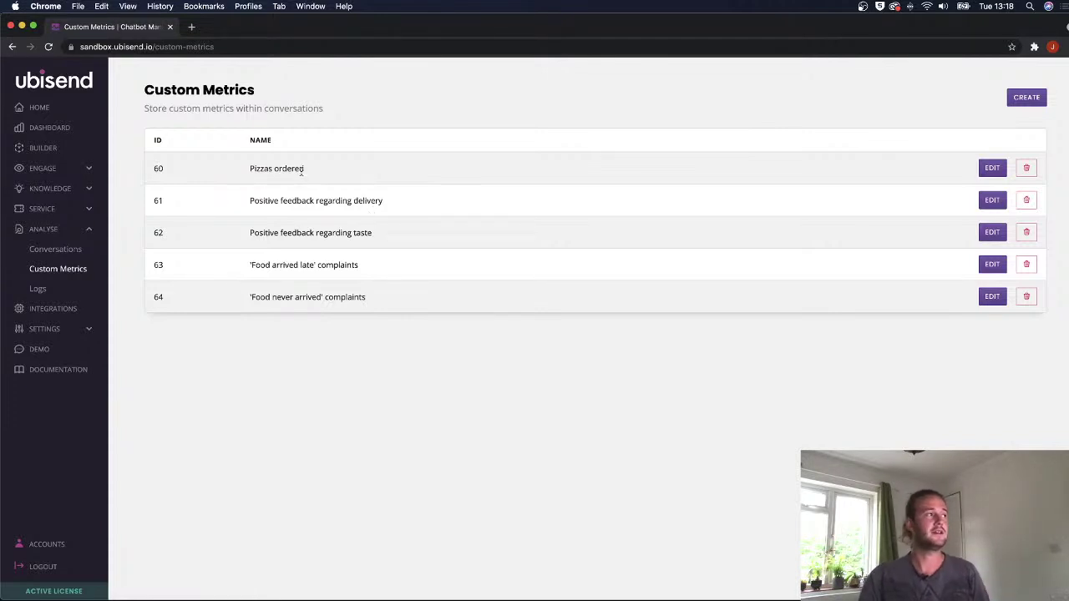
Examine the names of the existing custom metrics, from Pizzas ordered to 'Food never arrived' complaints.
{"action": "left_click_drag", "start_coordinate": [308, 173], "coordinate": [211, 170]}
{"action": "left_click_drag", "start_coordinate": [384, 204], "coordinate": [244, 204]}
{"action": "left_click_drag", "start_coordinate": [373, 234], "coordinate": [259, 235]}
{"action": "left_click_drag", "start_coordinate": [365, 267], "coordinate": [234, 269]}
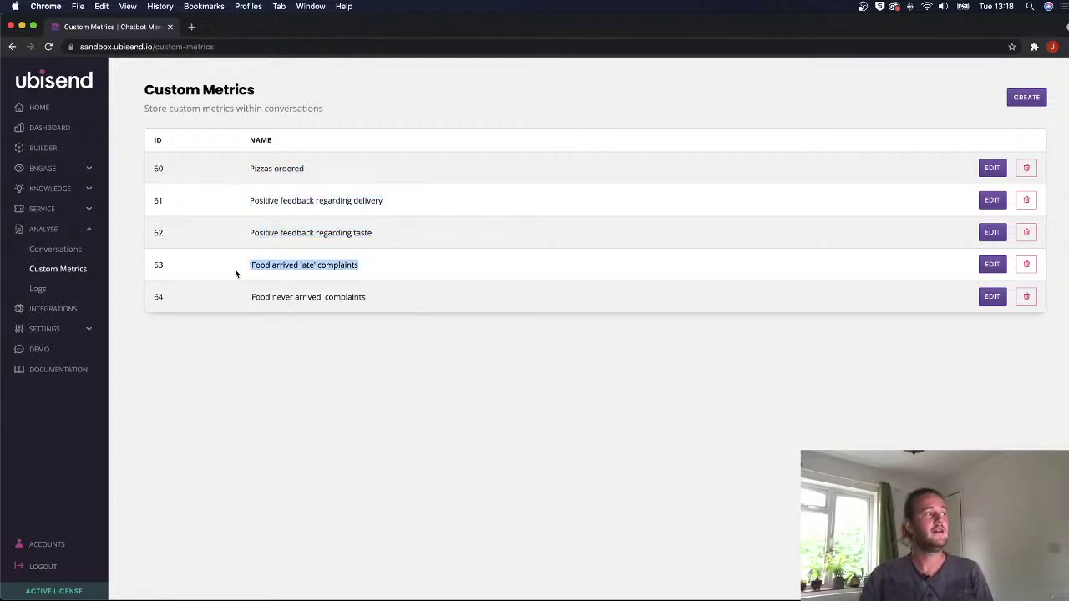
{"action": "left_click_drag", "start_coordinate": [374, 302], "coordinate": [238, 308]}
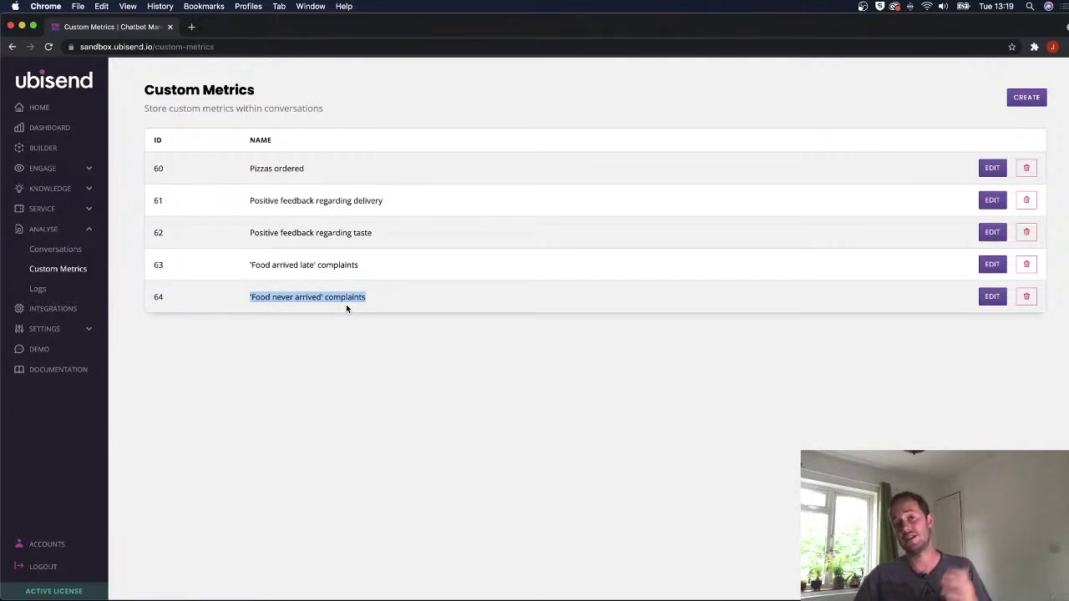
{"action": "left_click", "coordinate": [343, 276]}
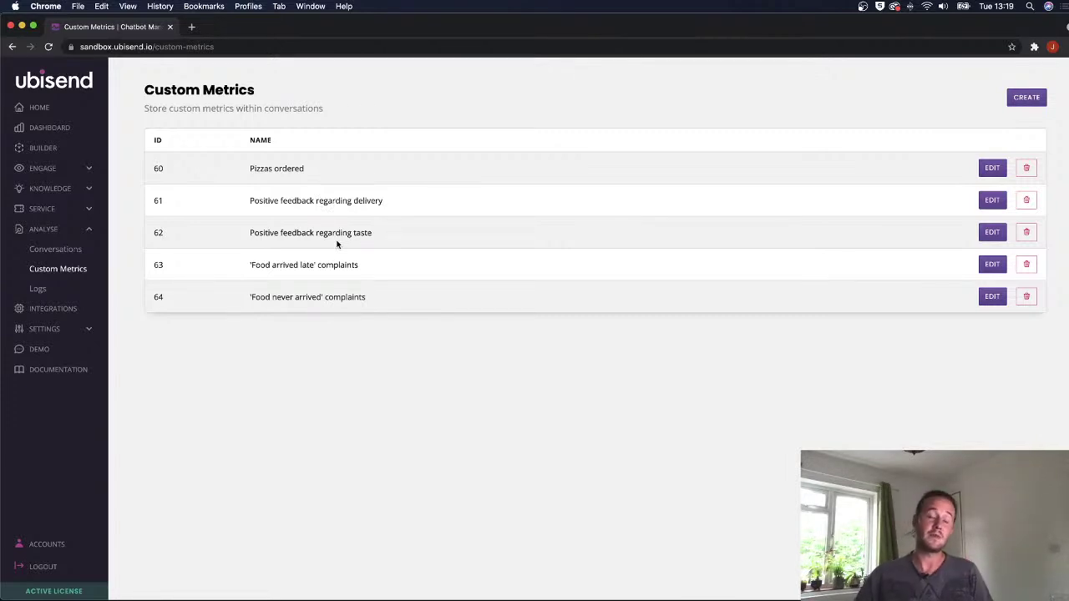
Start a new custom metric and name it "Employees that asked about mental health support".
{"action": "left_click", "coordinate": [1032, 98]}
{"action": "left_click", "coordinate": [778, 136]}
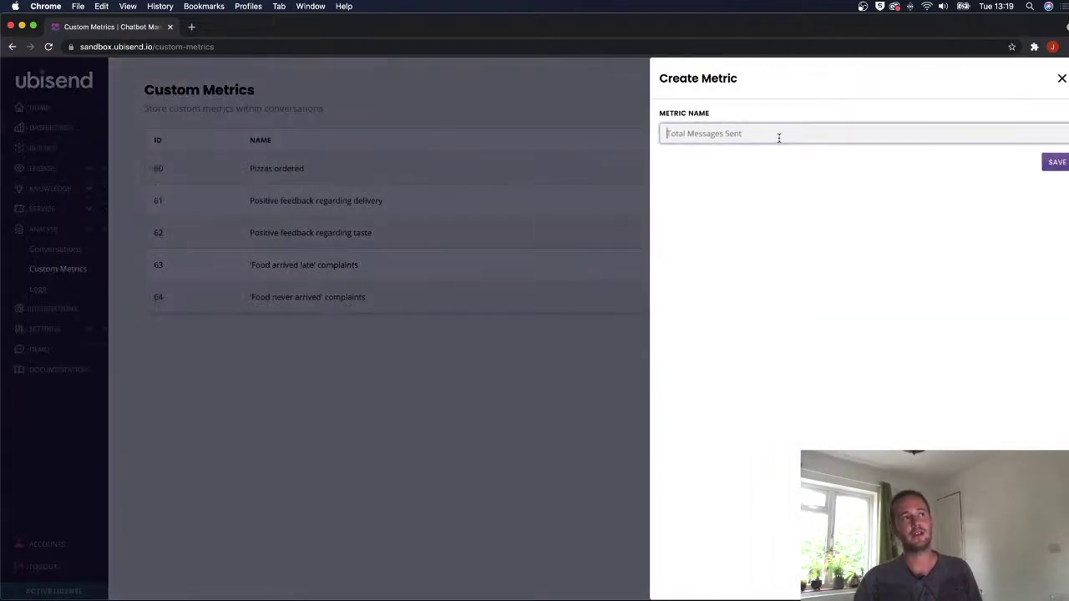
{"action": "type", "text": "Employees that"}
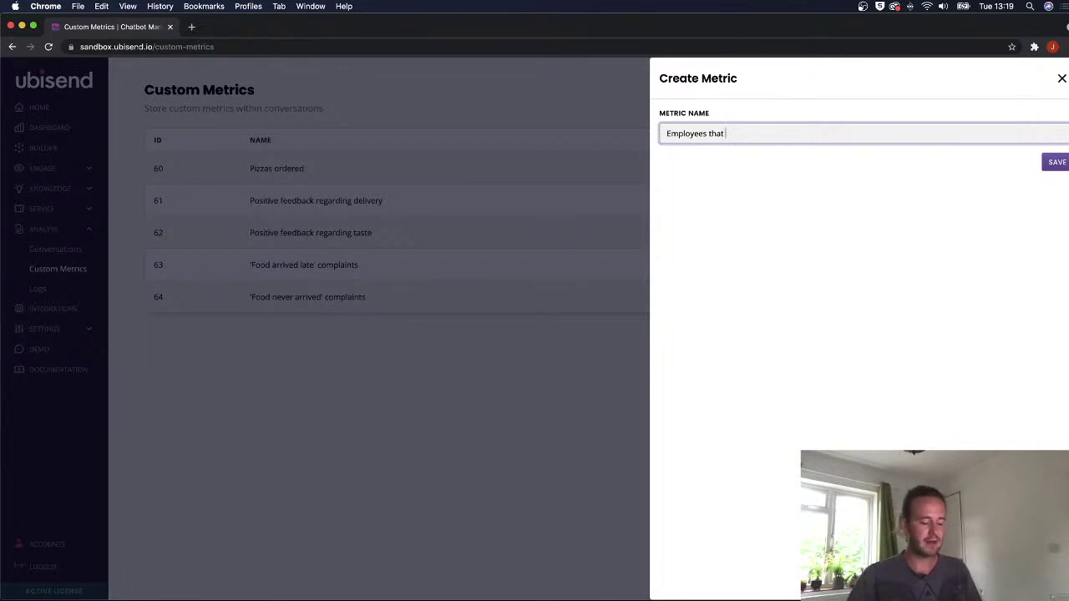
{"action": "type", "text": "asked abo"}
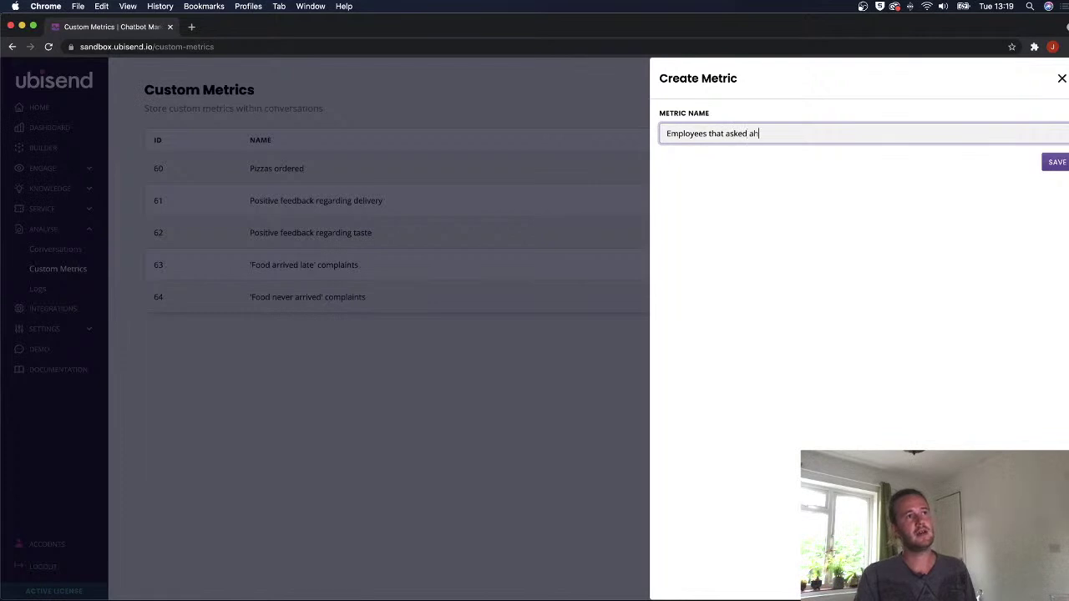
{"action": "key", "text": "BackSpace"}
{"action": "key", "text": "BackSpace"}
{"action": "type", "text": "bout mental heat"}
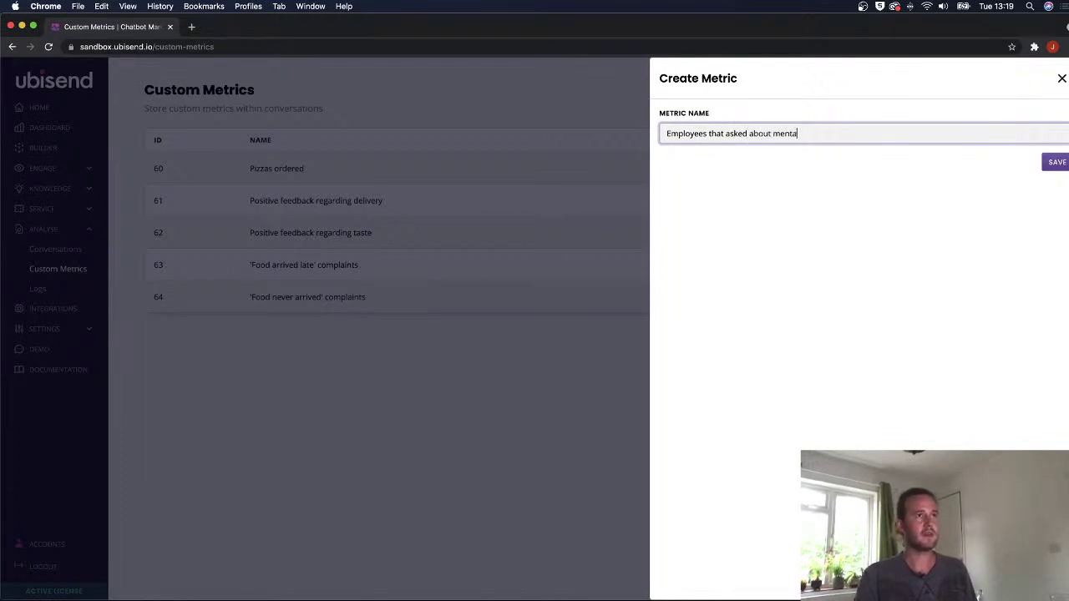
{"action": "key", "text": "BackSpace"}
{"action": "type", "text": "lth support"}
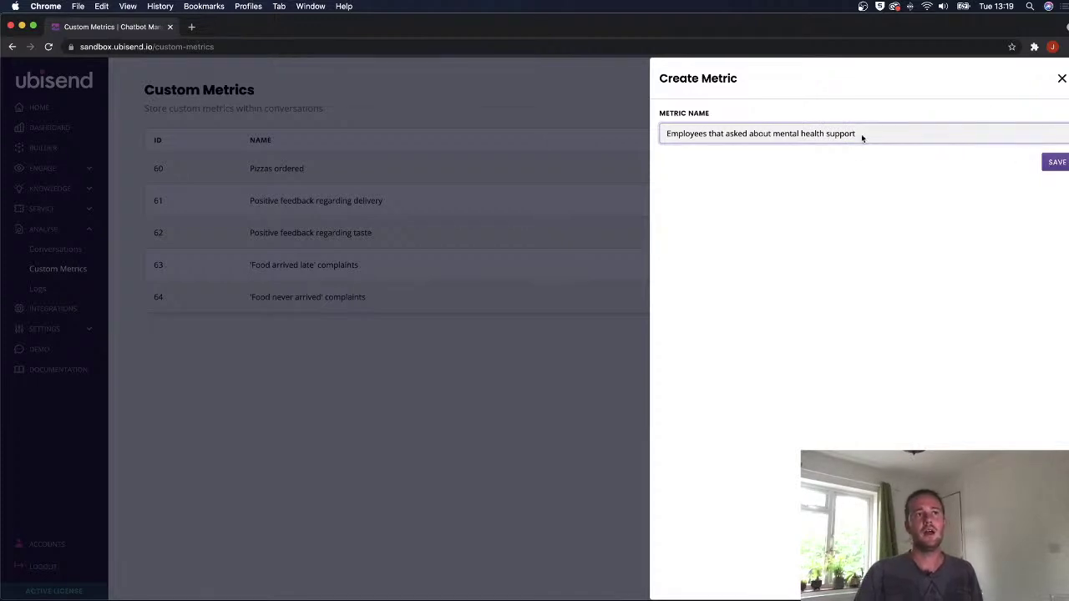
Change the new metric's name to "Employees that asked about our benefits" and save the metric.
{"action": "left_click_drag", "start_coordinate": [861, 133], "coordinate": [747, 135]}
{"action": "type", "text": "about our h"}
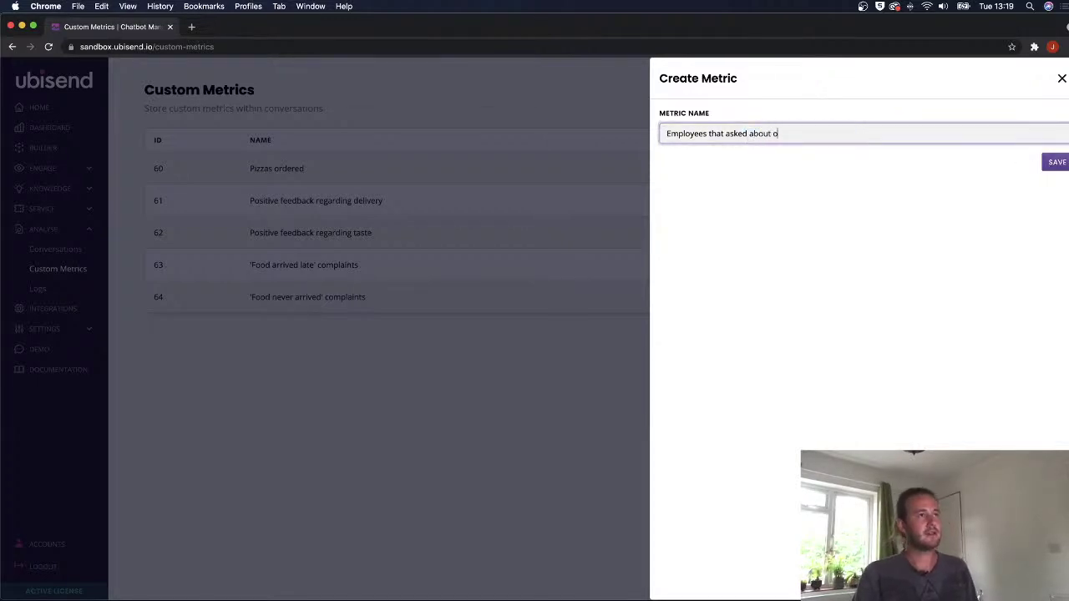
{"action": "key", "text": "BackSpace"}
{"action": "key", "text": "BackSpace"}
{"action": "type", "text": "benefits"}
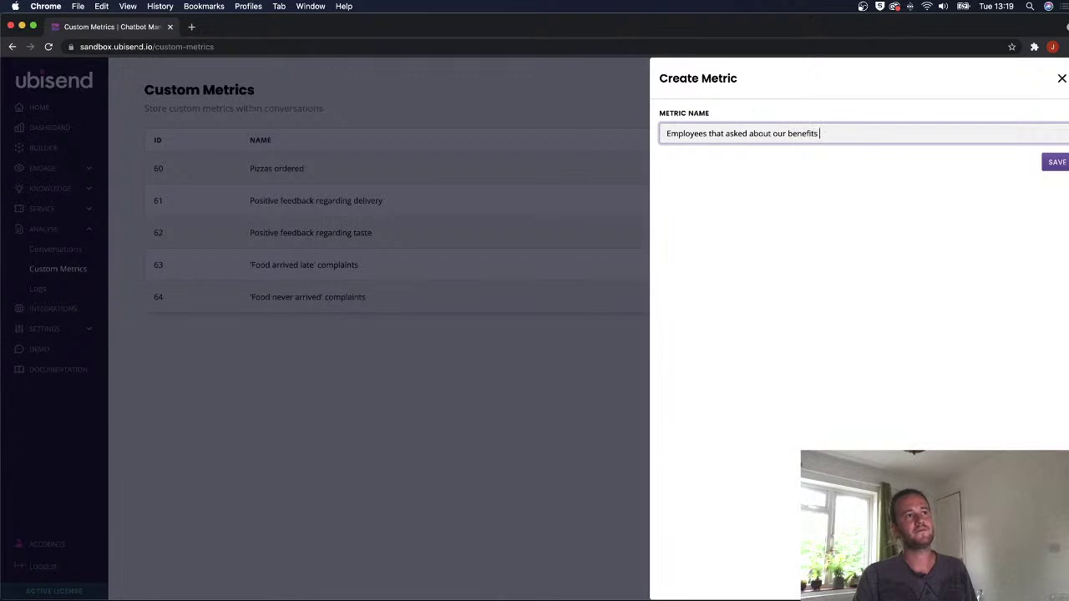
{"action": "left_click", "coordinate": [1057, 162]}
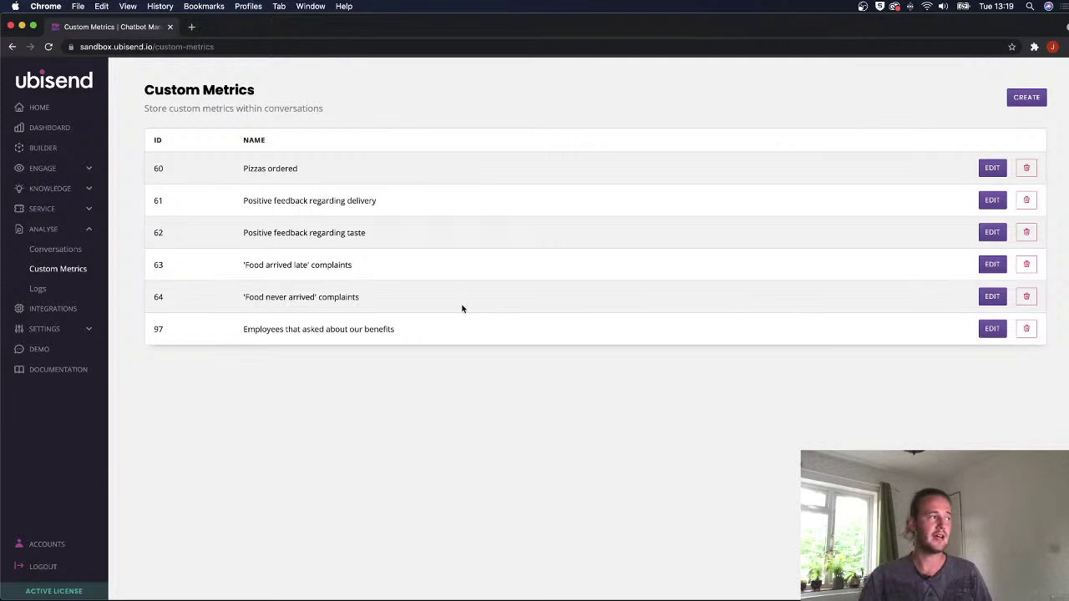
Check the edit form of the "Employees that asked about our benefits" metric and close it.
{"action": "left_click_drag", "start_coordinate": [242, 329], "coordinate": [376, 333]}
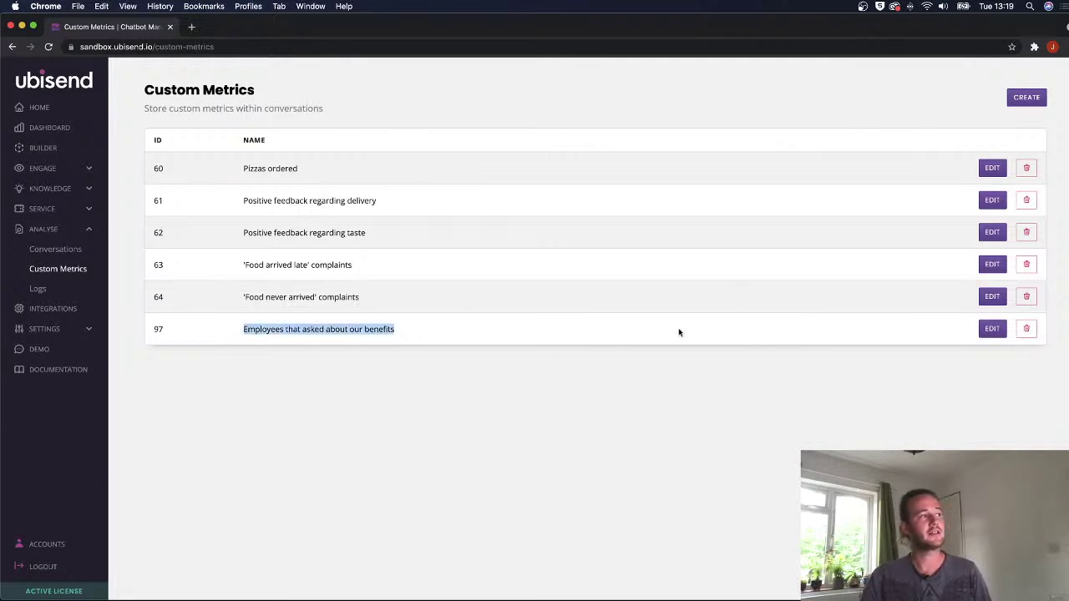
{"action": "left_click", "coordinate": [992, 328]}
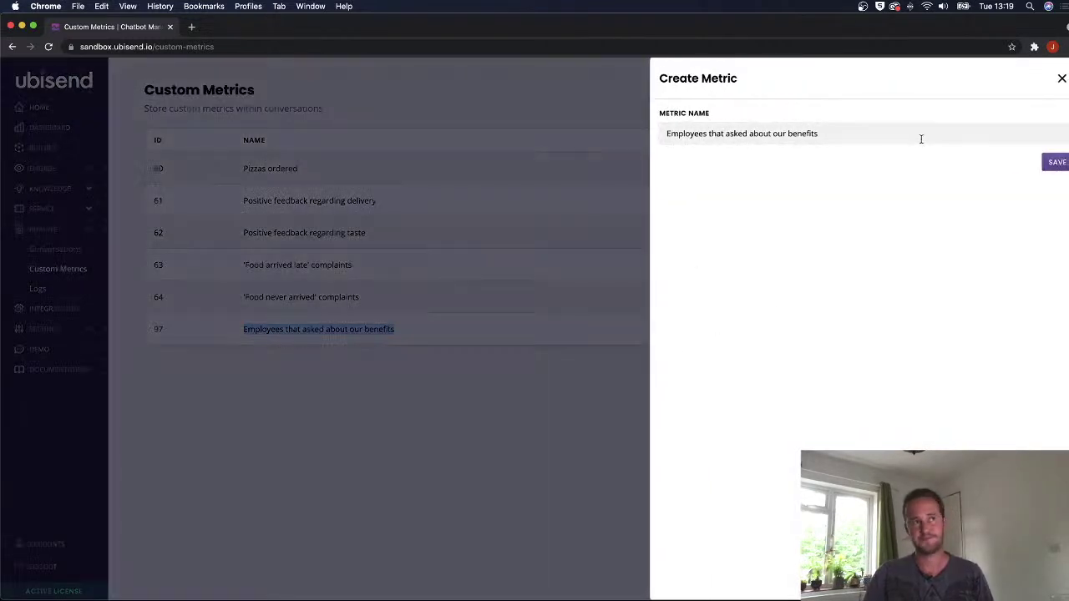
{"action": "left_click", "coordinate": [1061, 78]}
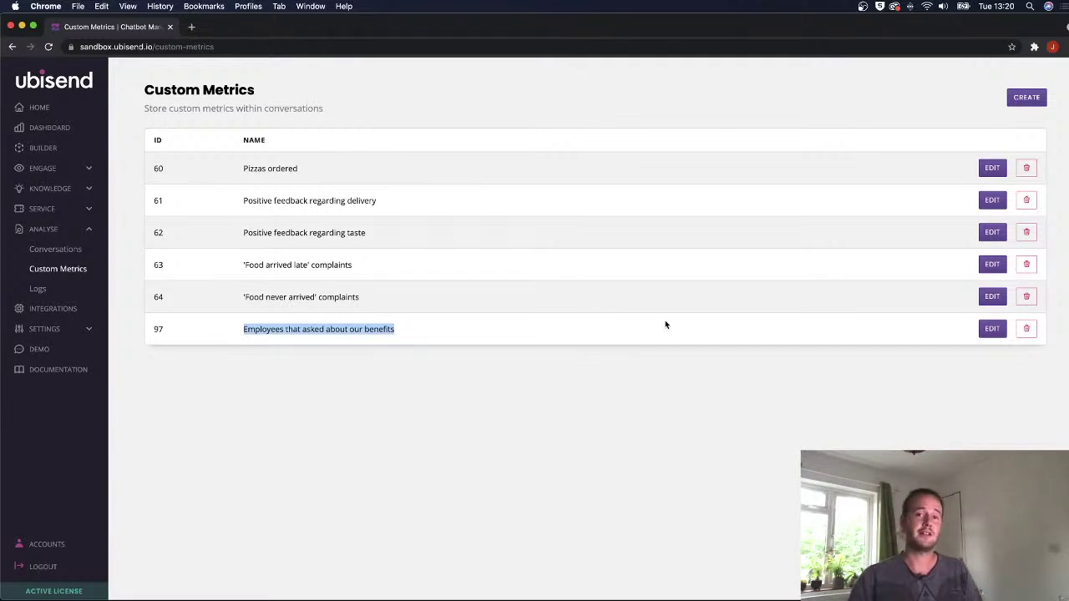
Start a new conversation in the Builder named "Benefits" with the description "This conversation is about benefits".
{"action": "left_click", "coordinate": [50, 148]}
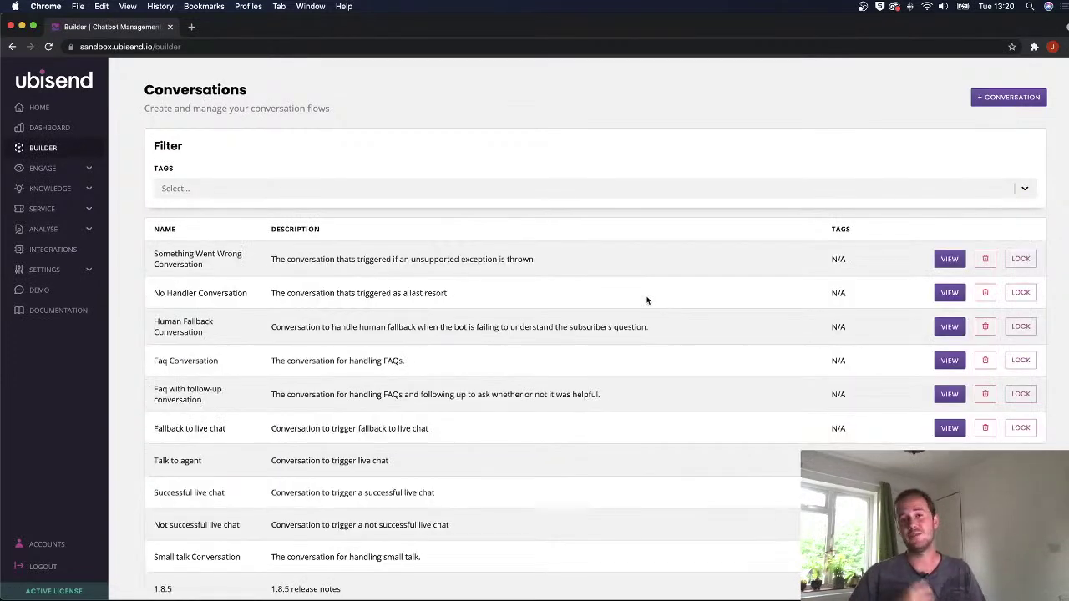
{"action": "left_click", "coordinate": [1005, 99]}
{"action": "left_click", "coordinate": [242, 130]}
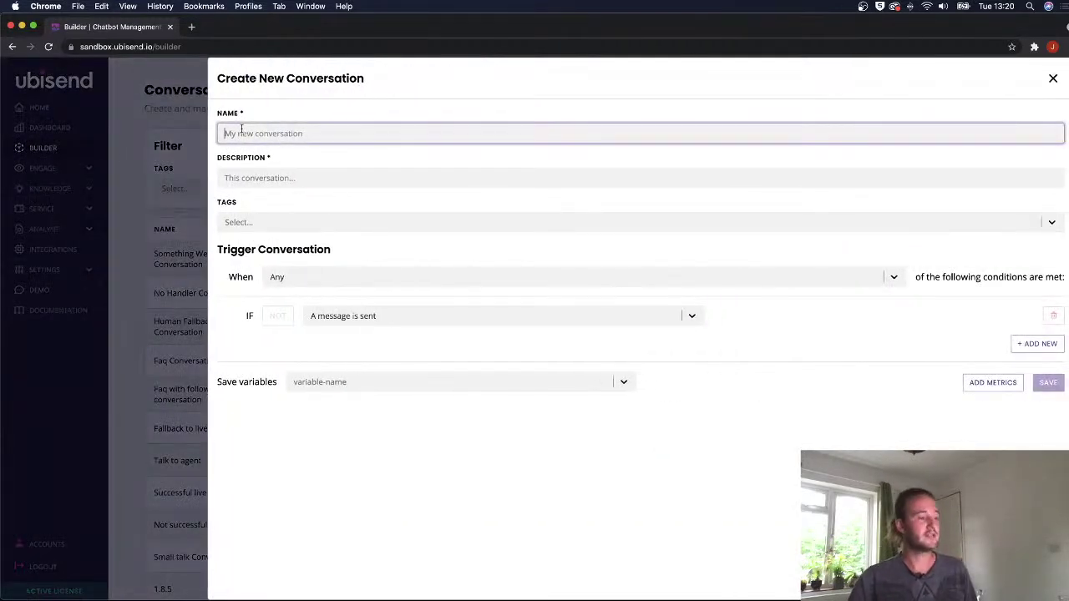
{"action": "type", "text": "Benefits"}
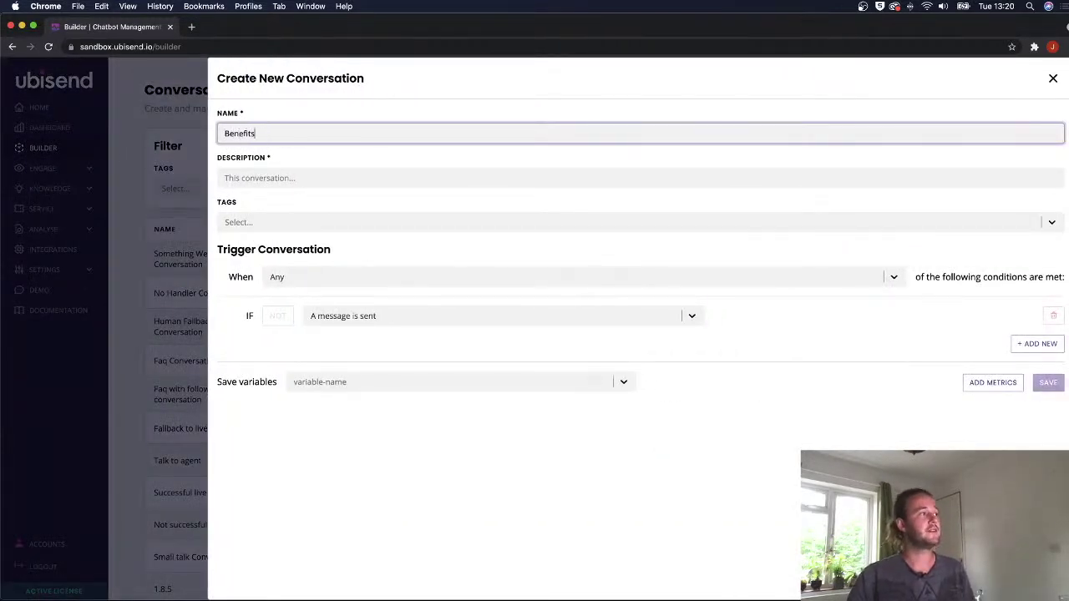
{"action": "left_click", "coordinate": [251, 177]}
{"action": "type", "text": "Th"}
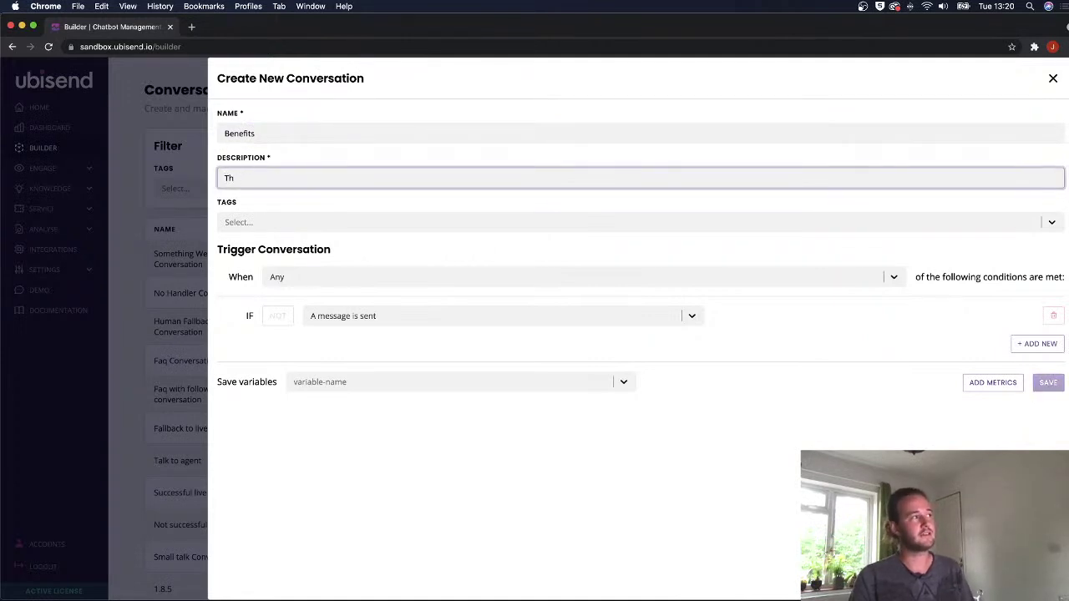
{"action": "type", "text": "is conversation "}
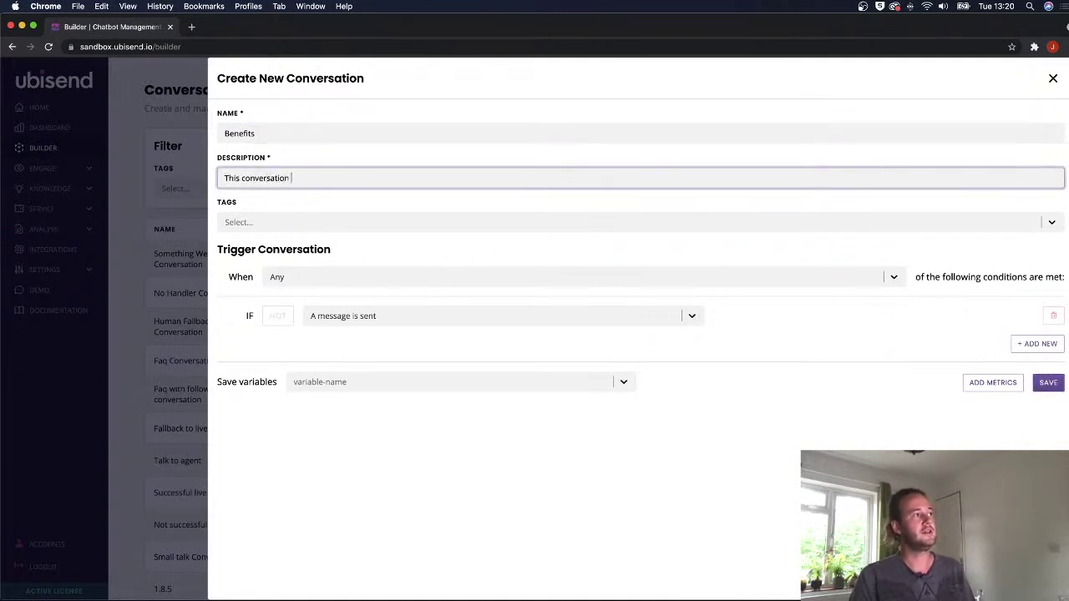
{"action": "type", "text": "is about be"}
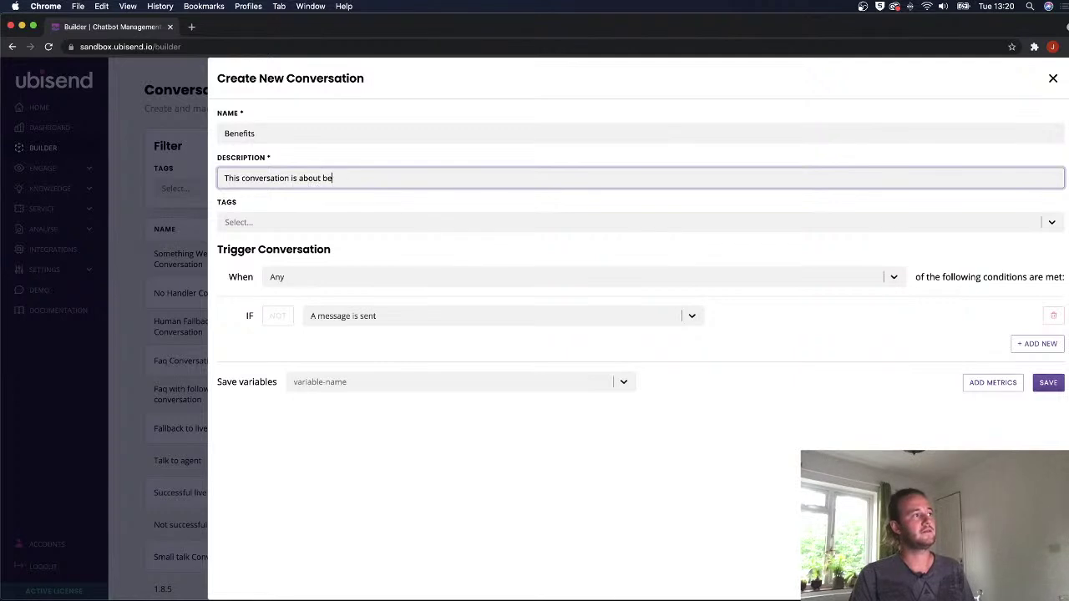
{"action": "type", "text": "nefits"}
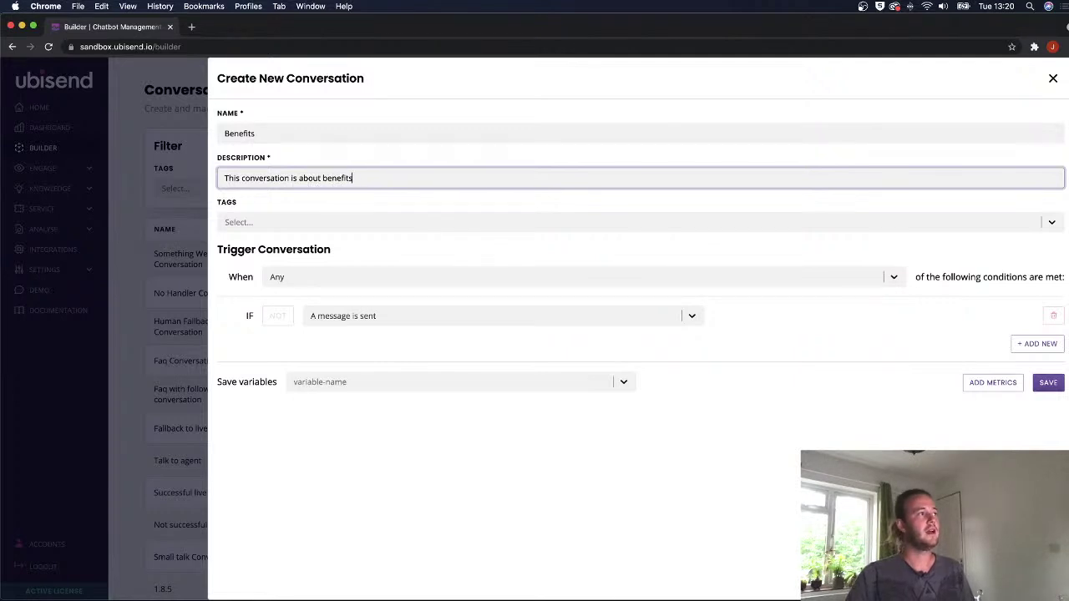
Create the tag "benefits" and assign it to the Benefits conversation.
{"action": "left_click", "coordinate": [264, 226]}
{"action": "type", "text": "benefits"}
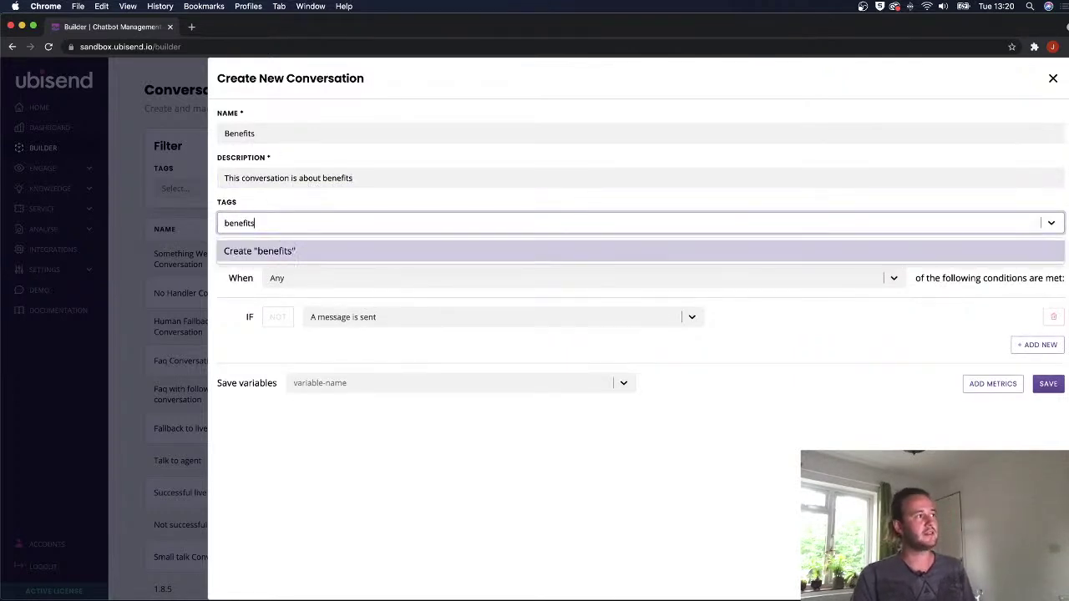
{"action": "key", "text": "Escape"}
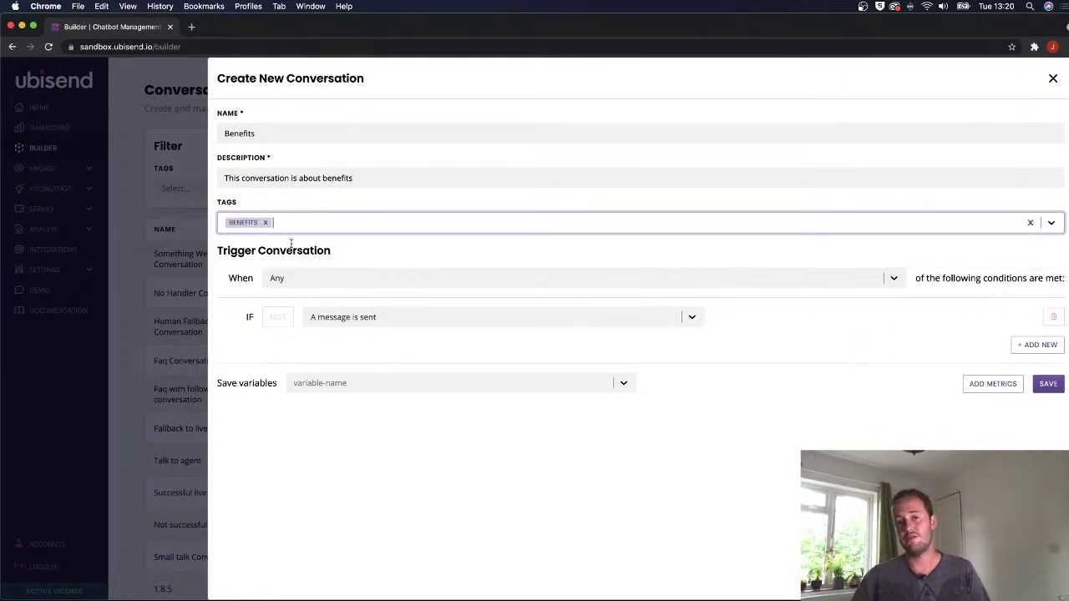
Trigger the conversation when the message equals "What are our benefits?" and save the conversation.
{"action": "left_click", "coordinate": [398, 322]}
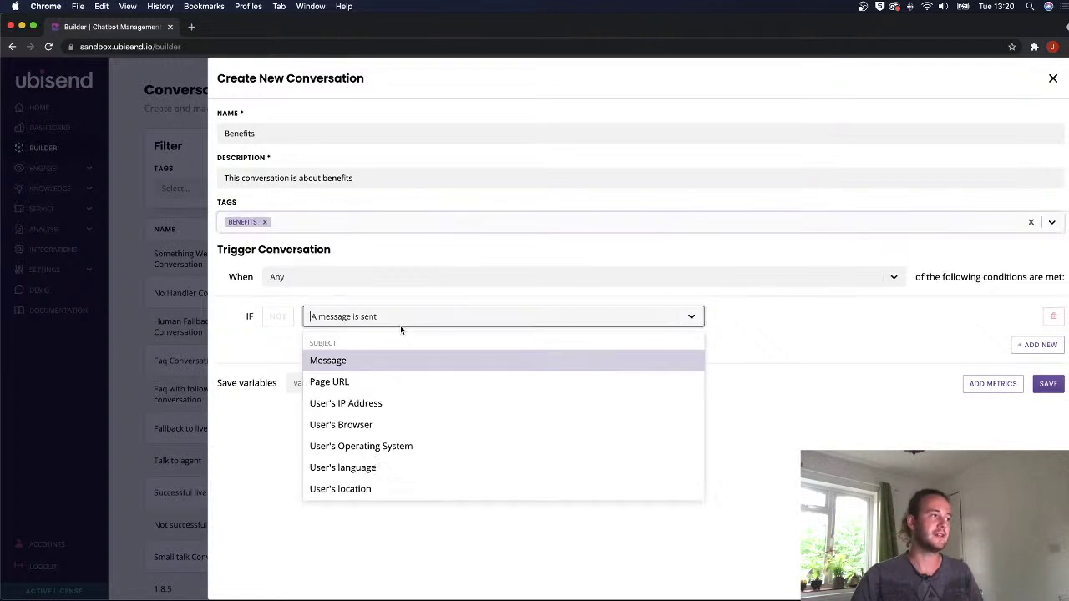
{"action": "left_click", "coordinate": [354, 364]}
{"action": "left_click", "coordinate": [515, 321]}
{"action": "type", "text": "eq"}
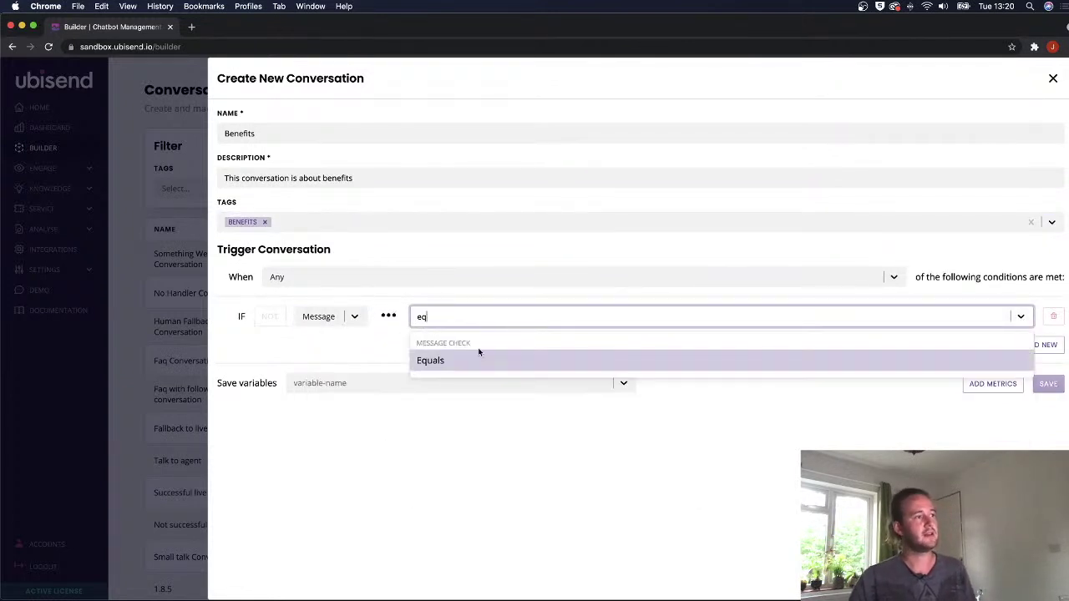
{"action": "left_click", "coordinate": [464, 364]}
{"action": "left_click", "coordinate": [789, 311]}
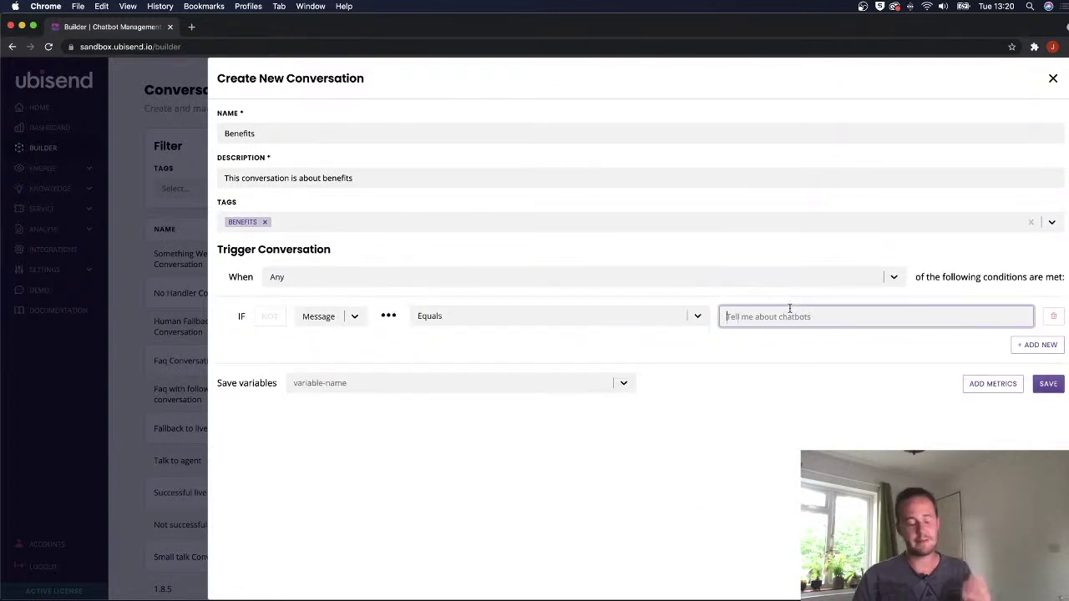
{"action": "type", "text": "What a"}
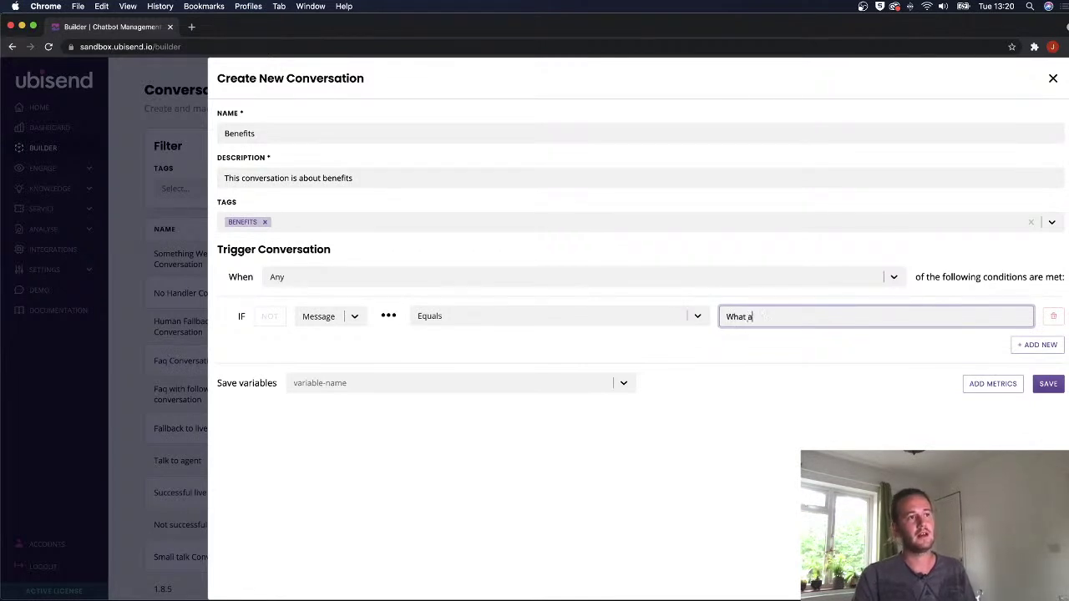
{"action": "type", "text": "re our benefits?"}
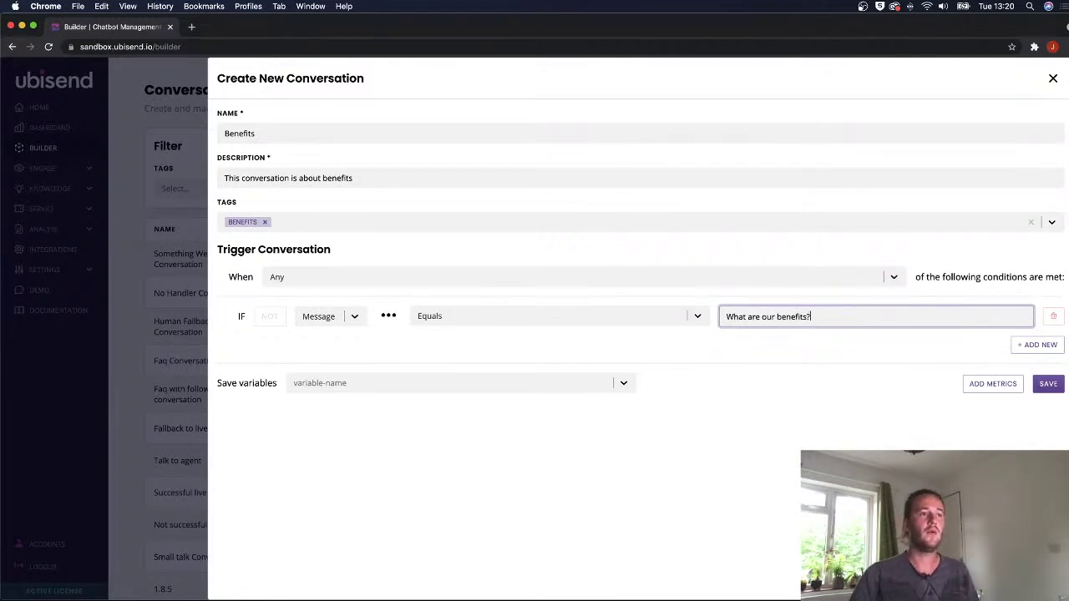
{"action": "left_click", "coordinate": [1048, 383]}
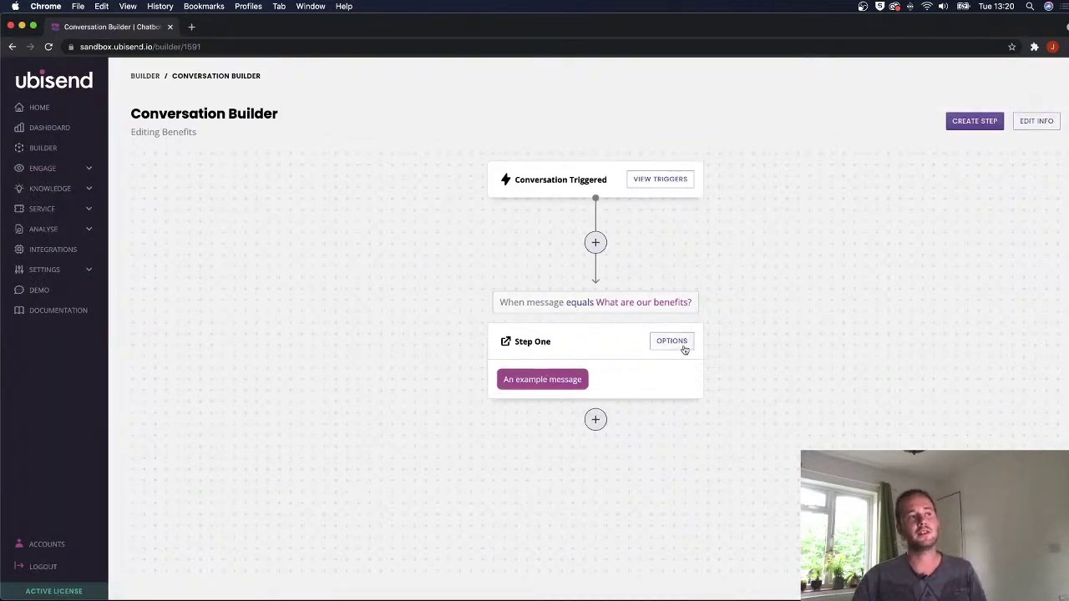
Replace Step One's example message with "We have a range of company benefits to choose from.".
{"action": "left_click_drag", "start_coordinate": [696, 304], "coordinate": [588, 306]}
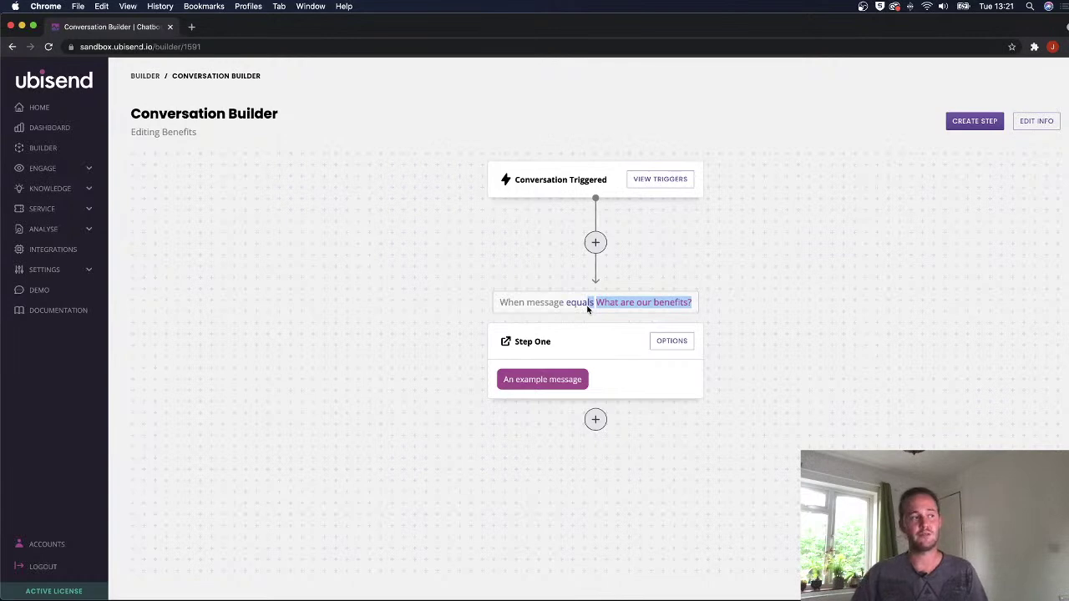
{"action": "left_click", "coordinate": [743, 332]}
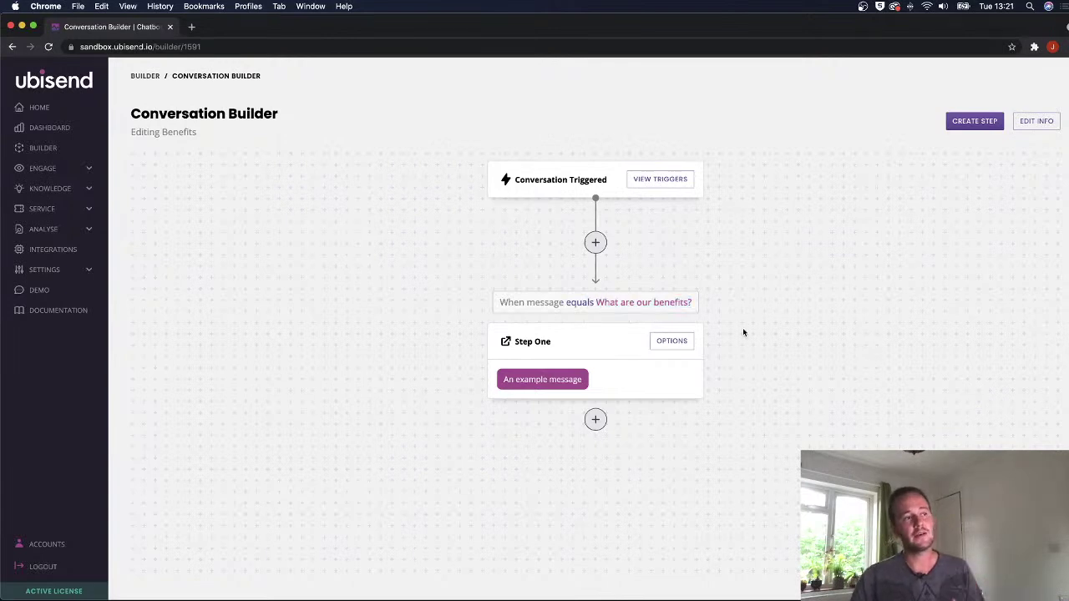
{"action": "left_click", "coordinate": [681, 347]}
{"action": "left_click", "coordinate": [200, 438]}
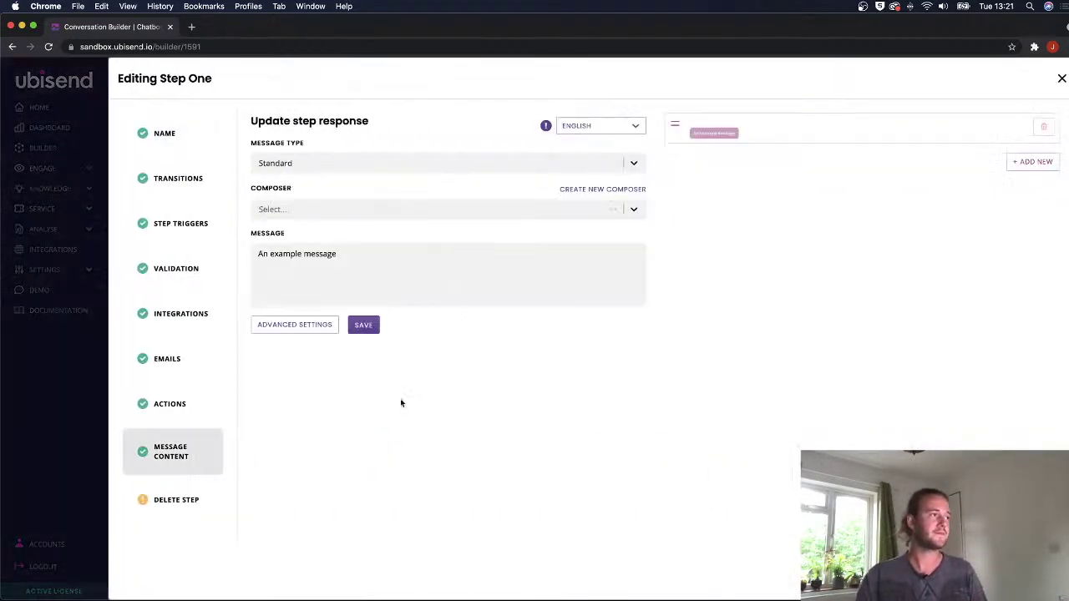
{"action": "left_click_drag", "start_coordinate": [437, 247], "coordinate": [222, 248]}
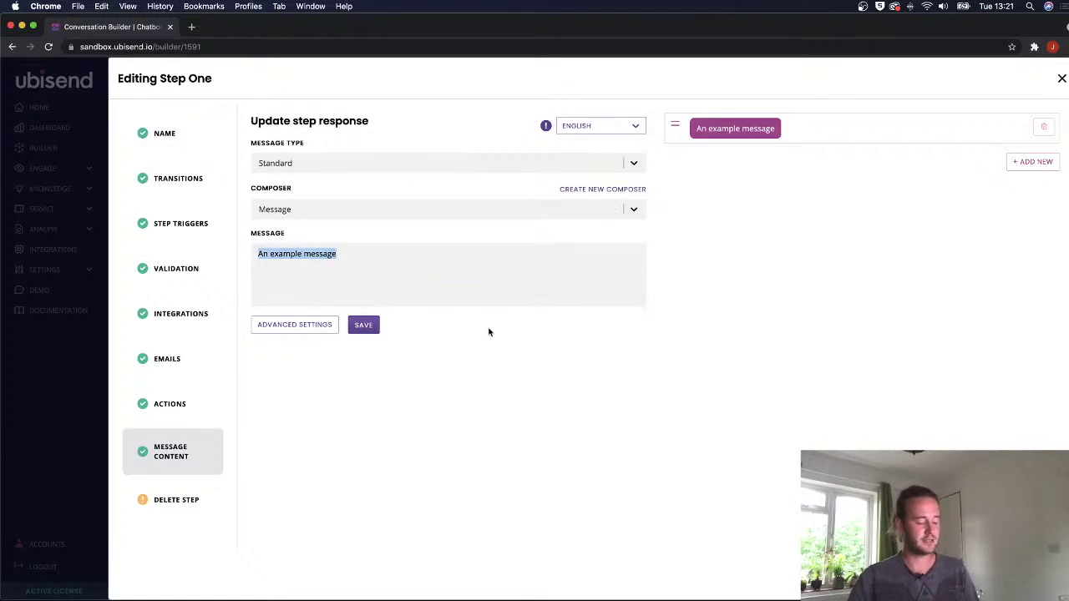
{"action": "type", "text": "We have a a"}
{"action": "key", "text": "BackSpace"}
{"action": "type", "text": "range of company benefits to choose from"}
{"action": "key", "text": "BackSpace"}
{"action": "type", "text": "."}
Add a second message to Step One reading "Are you interested in out of work benefits?".
{"action": "left_click", "coordinate": [1033, 161]}
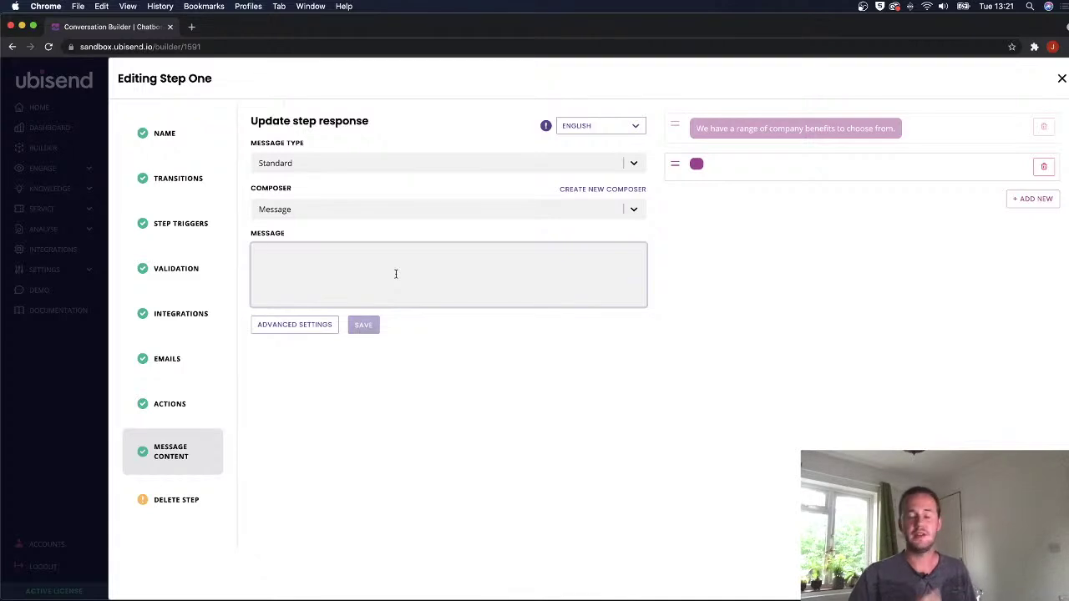
{"action": "type", "text": "Ar"}
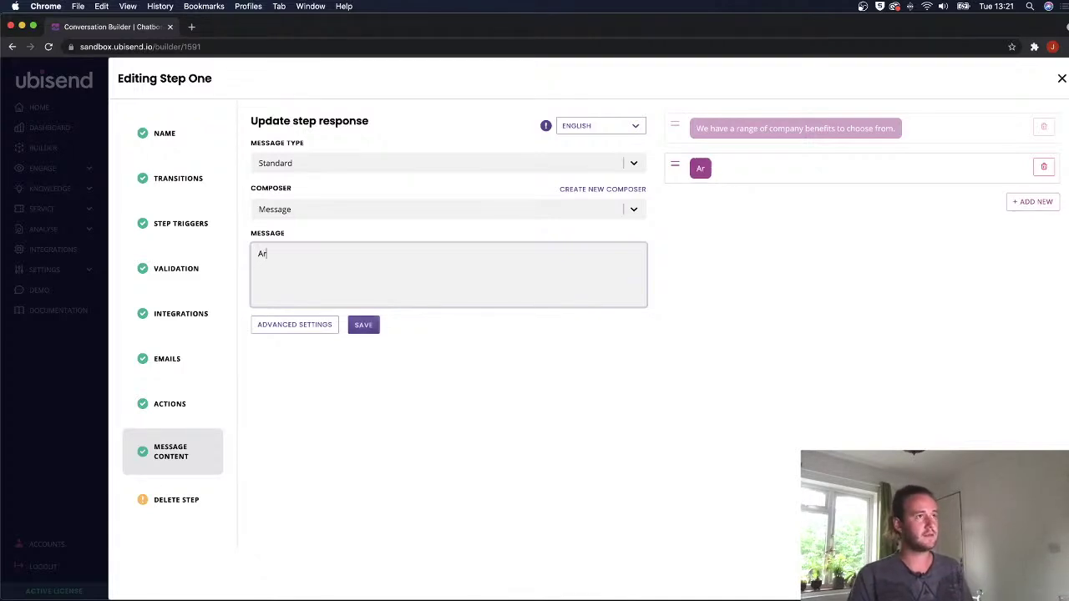
{"action": "type", "text": "e you interested in "}
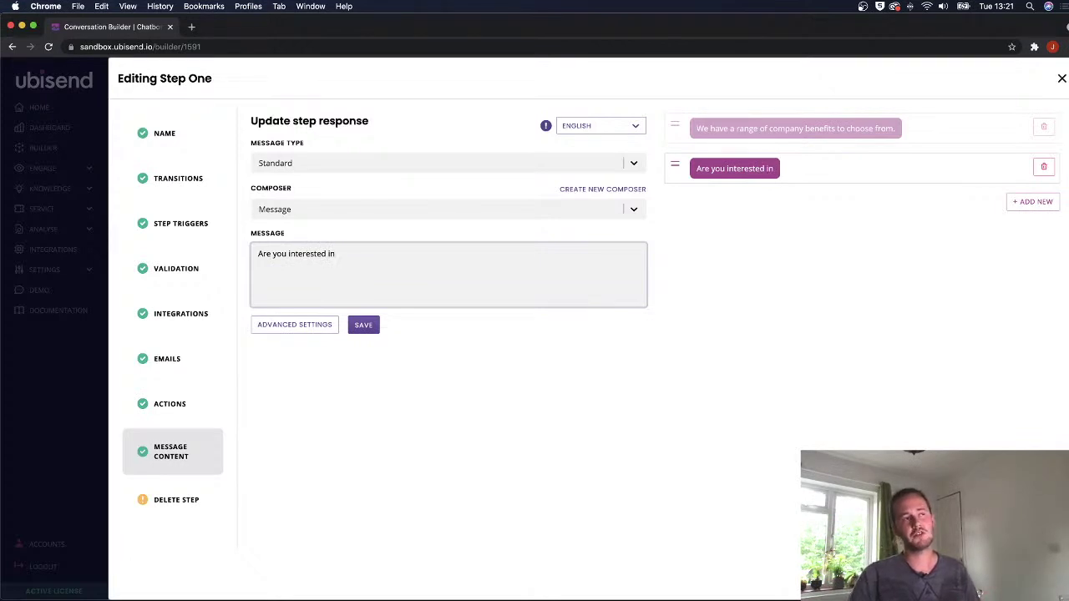
{"action": "type", "text": "out-"}
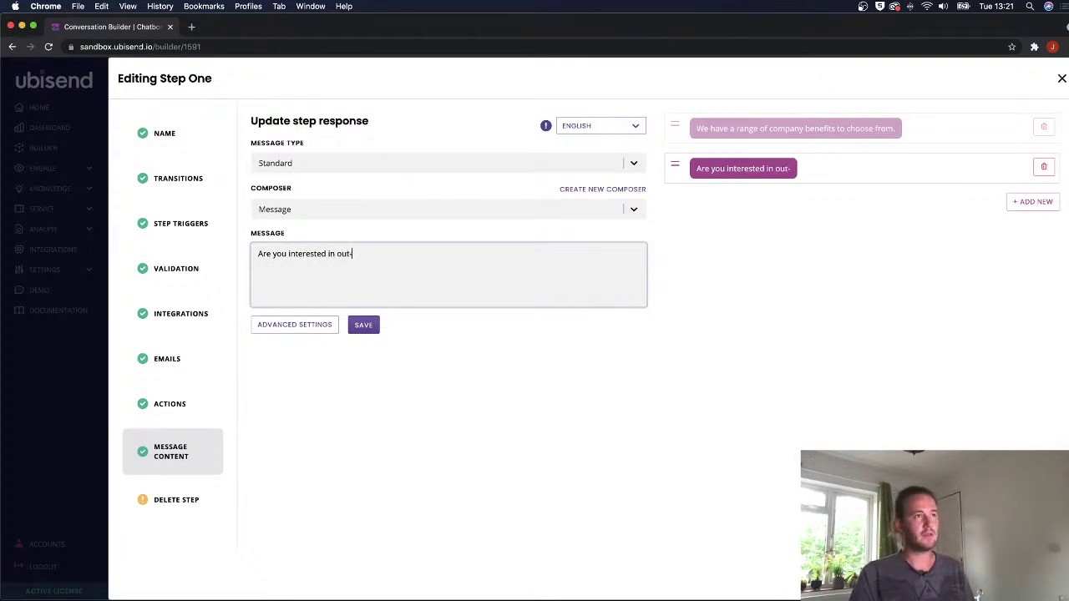
{"action": "type", "text": "of-work"}
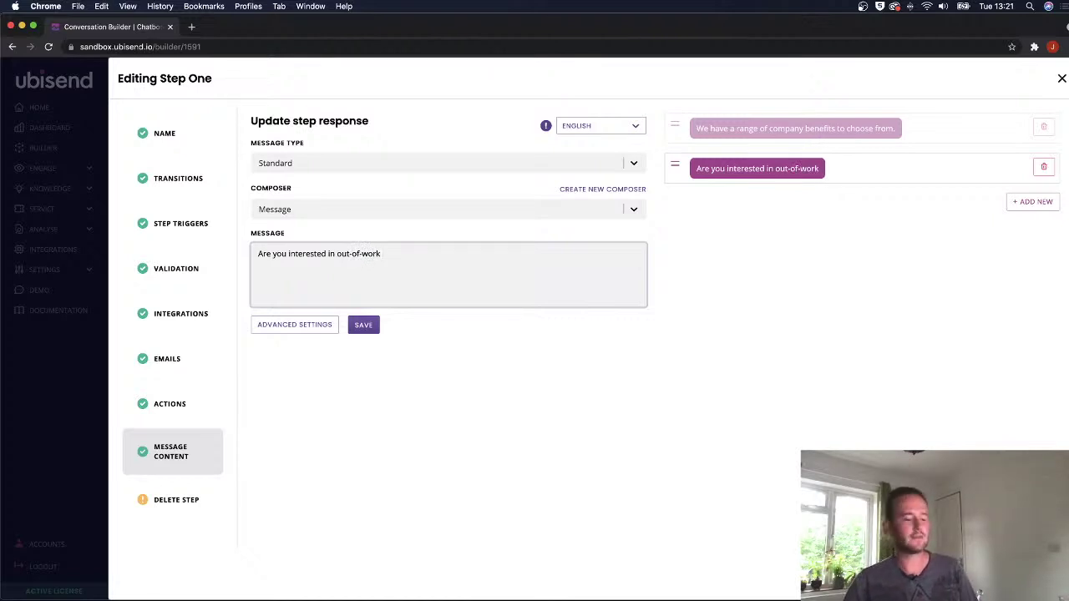
{"action": "key", "text": "BackSpace"}
{"action": "key", "text": "BackSpace"}
{"action": "key", "text": "BackSpace"}
{"action": "key", "text": "BackSpace"}
{"action": "key", "text": "BackSpace"}
{"action": "key", "text": "BackSpace"}
{"action": "key", "text": "BackSpace"}
{"action": "key", "text": "BackSpace"}
{"action": "key", "text": "BackSpace"}
{"action": "type", "text": "of work benefits?"}
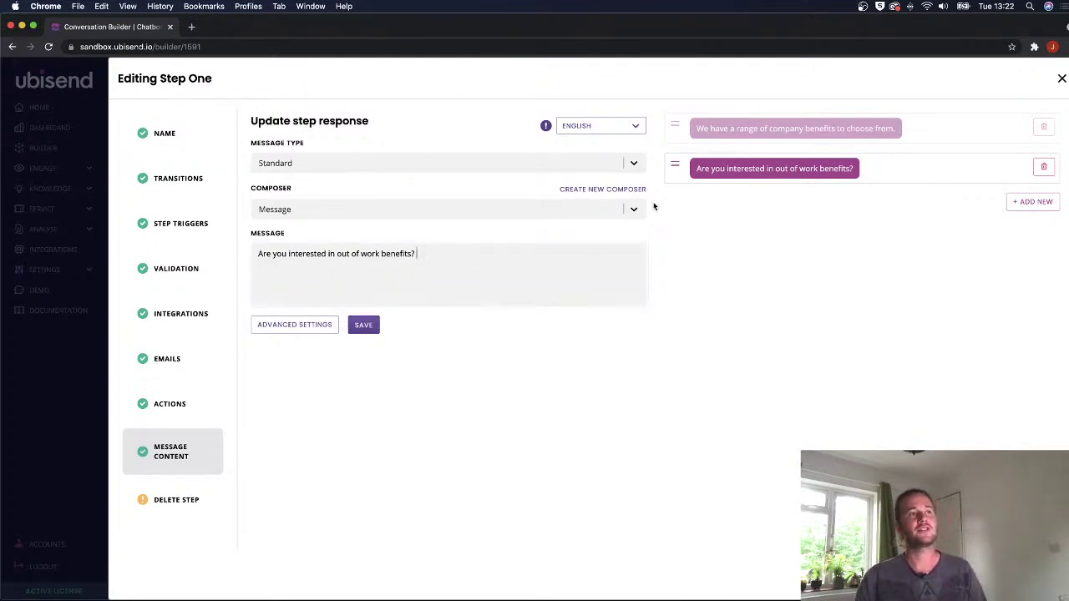
Extend the second message to read "Are you interested in out of work benefits or in work benefits?".
{"action": "left_click", "coordinate": [415, 253]}
{"action": "type", "text": "or in work beme"}
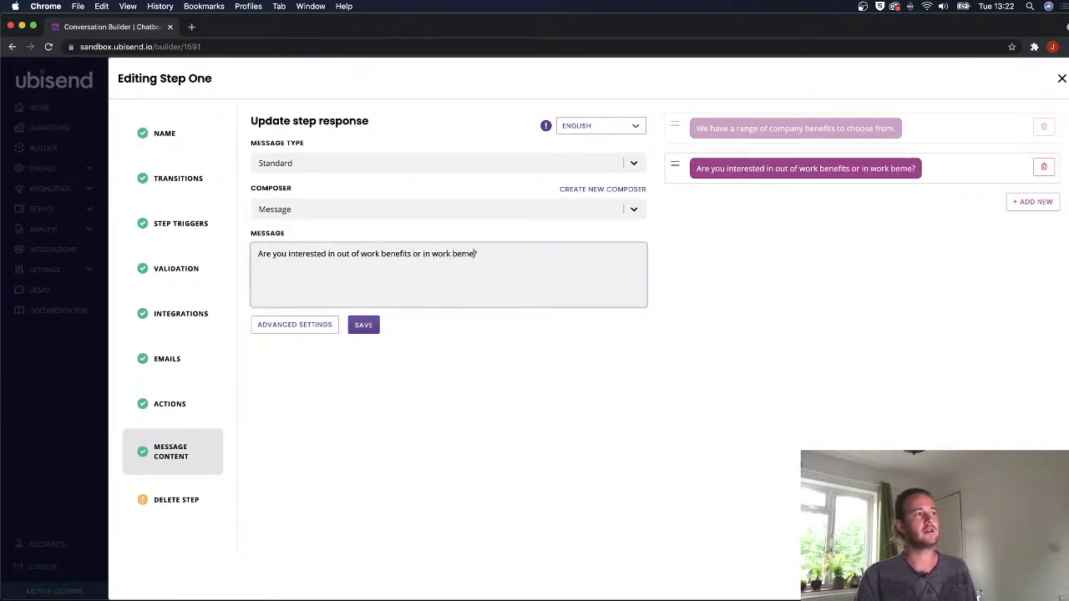
{"action": "key", "text": "BackSpace"}
{"action": "key", "text": "BackSpace"}
{"action": "type", "text": "nefits"}
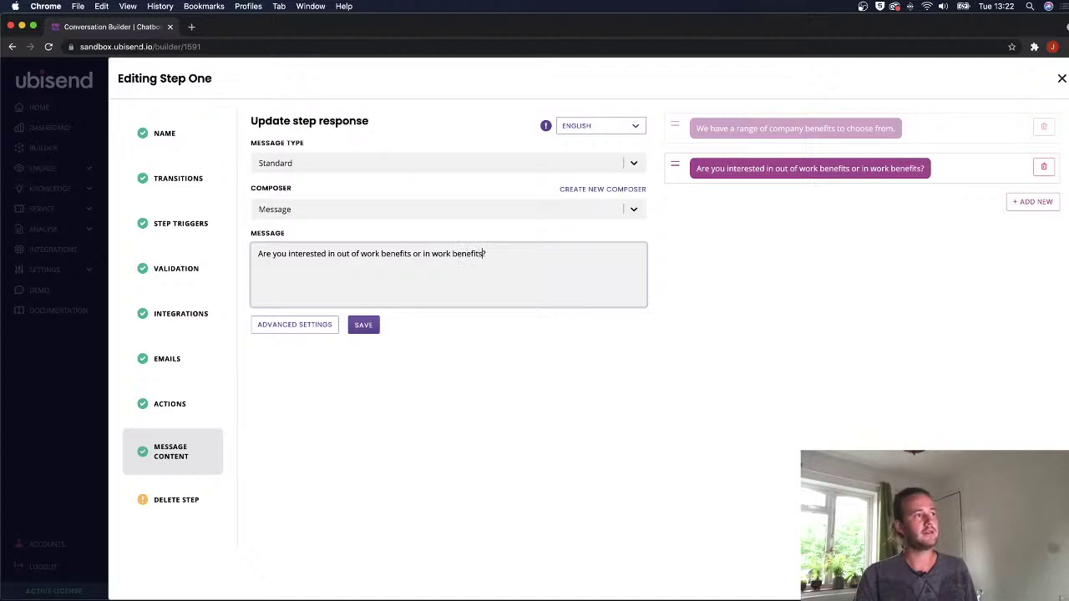
Change the second message to a Quick Reply and add a postback button with label and reply text "Out of work benefits".
{"action": "left_click", "coordinate": [355, 166]}
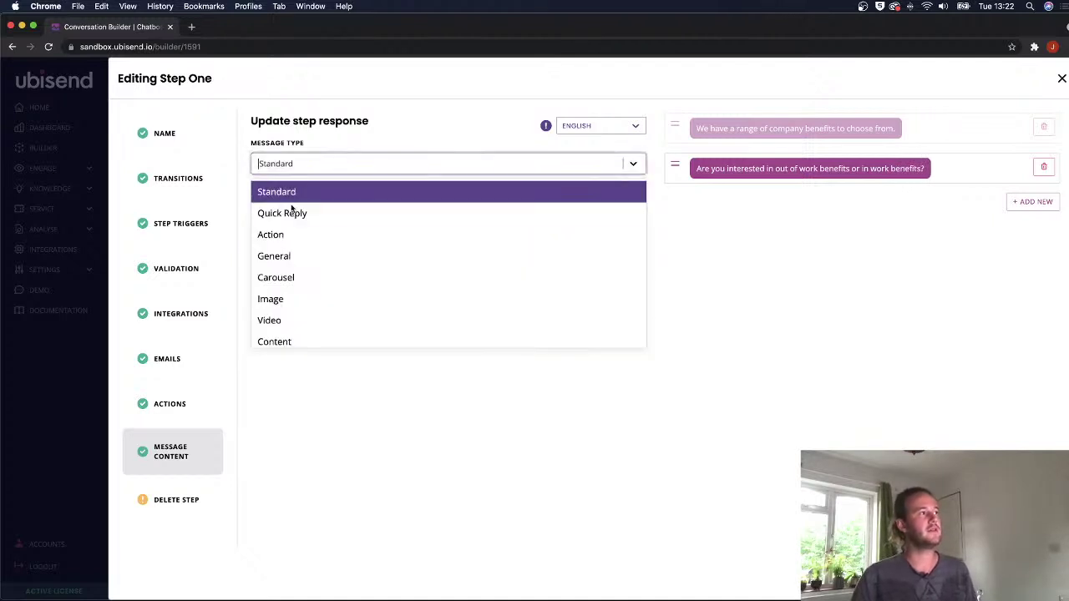
{"action": "left_click", "coordinate": [303, 215]}
{"action": "left_click", "coordinate": [615, 361]}
{"action": "left_click", "coordinate": [321, 345]}
{"action": "type", "text": "Out of wor"}
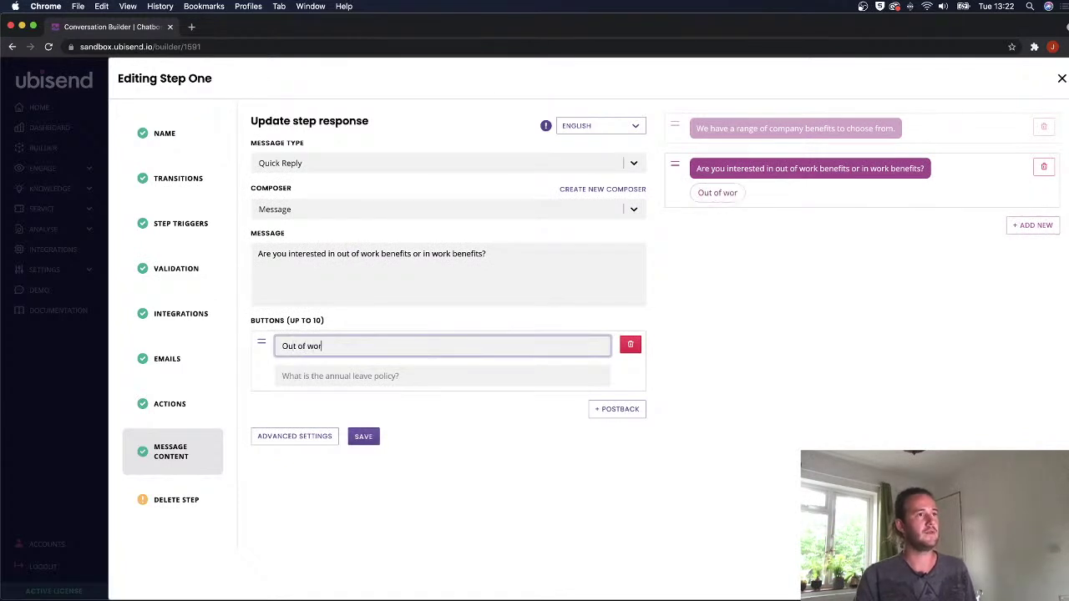
{"action": "type", "text": "k benefits"}
{"action": "key", "text": "ctrl+a"}
{"action": "key", "text": "ctrl+c"}
{"action": "key", "text": "Tab"}
{"action": "key", "text": "ctrl+v"}
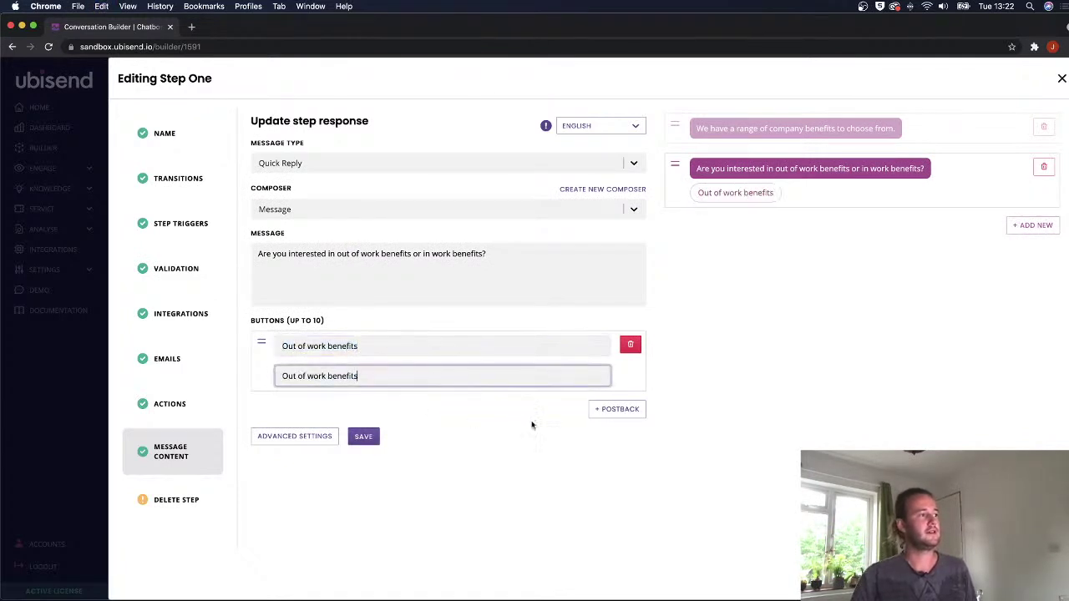
Add a second postback button with label and reply text "In work benefits", and save Step One.
{"action": "left_click", "coordinate": [616, 409]}
{"action": "left_click", "coordinate": [293, 415]}
{"action": "type", "text": "I"}
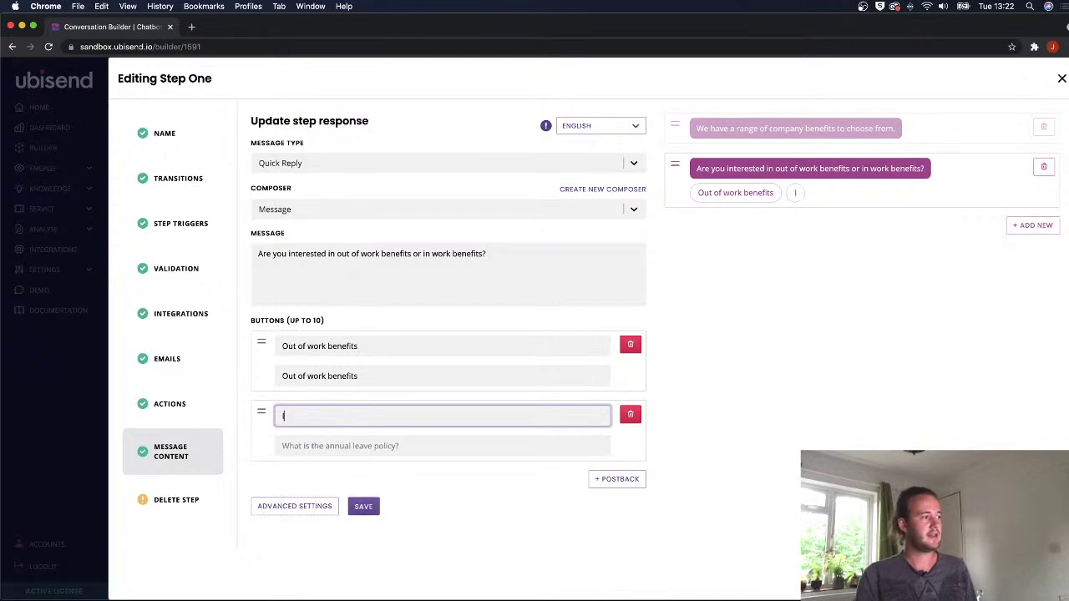
{"action": "type", "text": "n work benefits"}
{"action": "key", "text": "ctrl+a"}
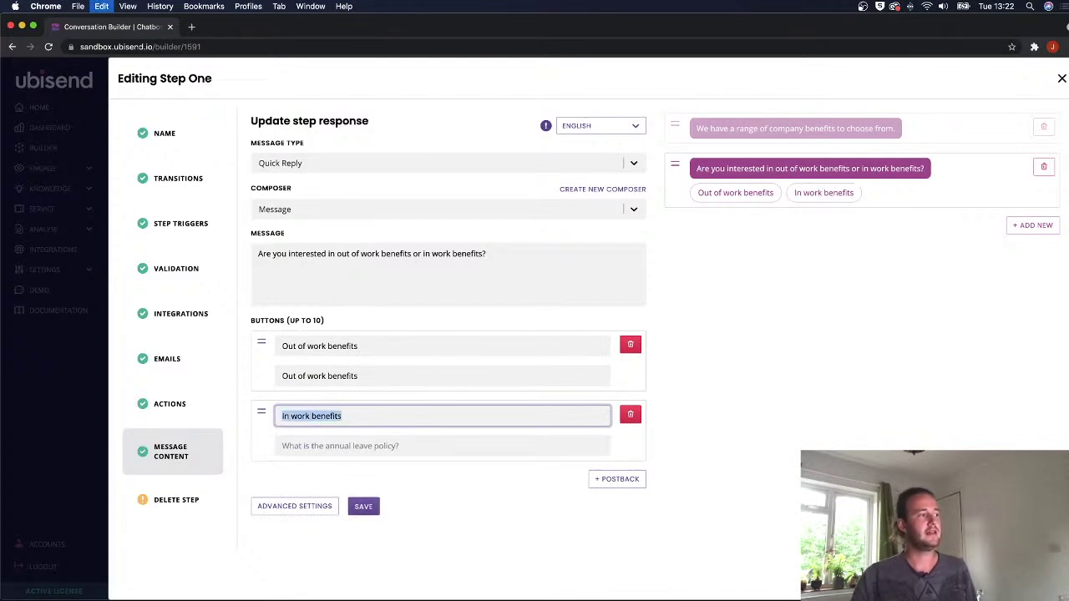
{"action": "key", "text": "ctrl+c"}
{"action": "left_click", "coordinate": [466, 448]}
{"action": "key", "text": "ctrl+v"}
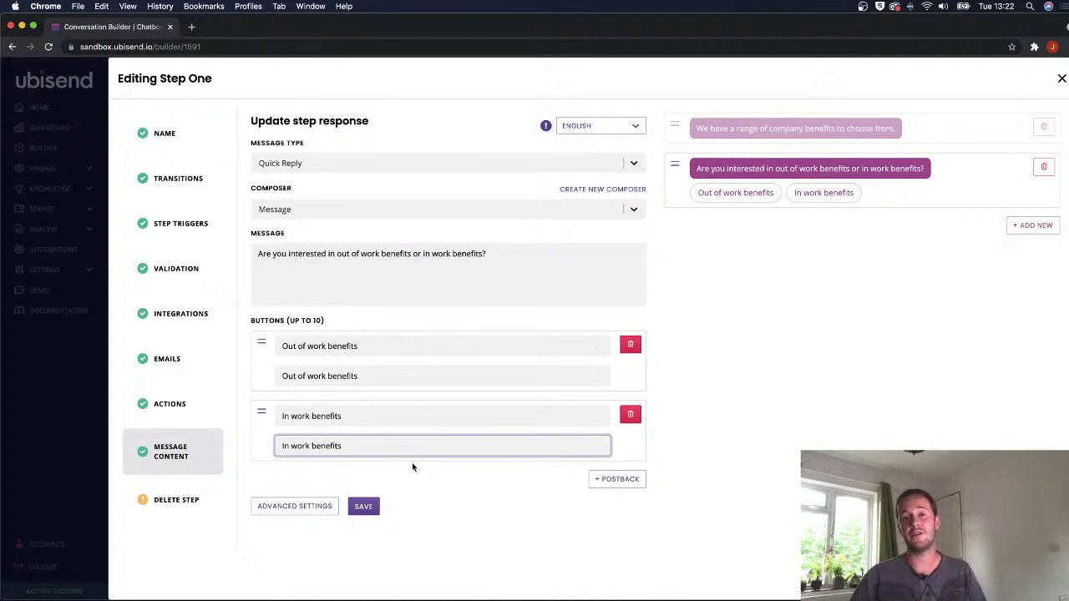
{"action": "left_click", "coordinate": [369, 513]}
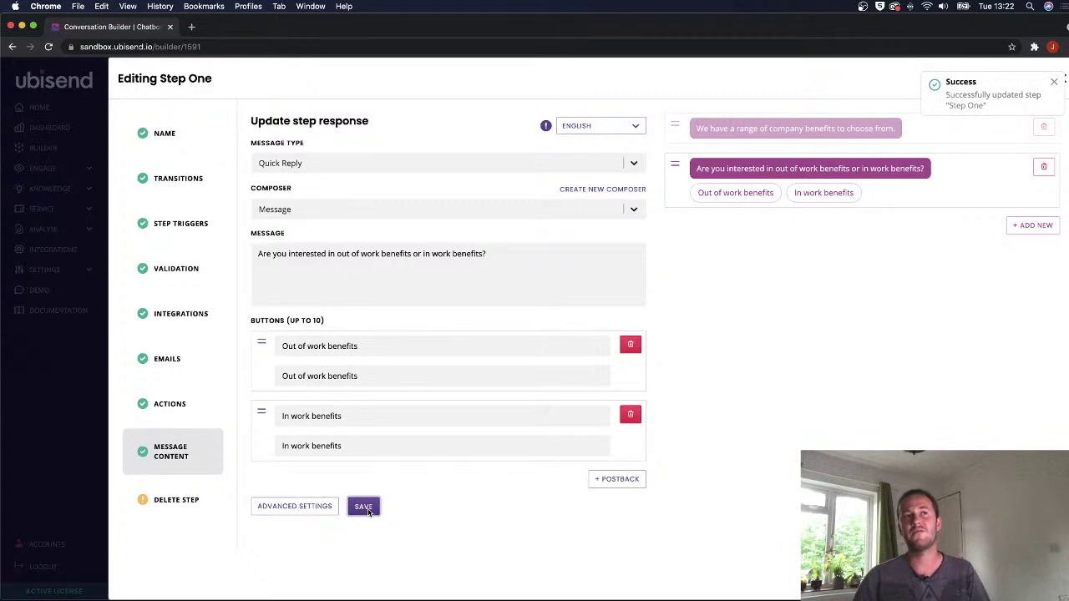
{"action": "left_click", "coordinate": [1060, 77]}
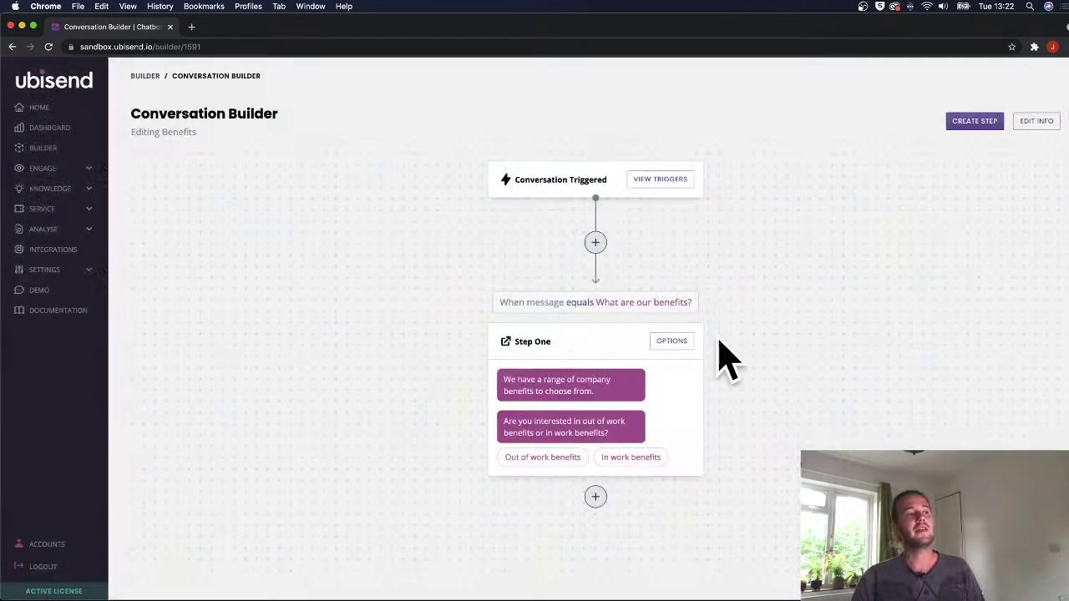
Create a new step following Step One and title it "Out of work benefits".
{"action": "left_click", "coordinate": [596, 496]}
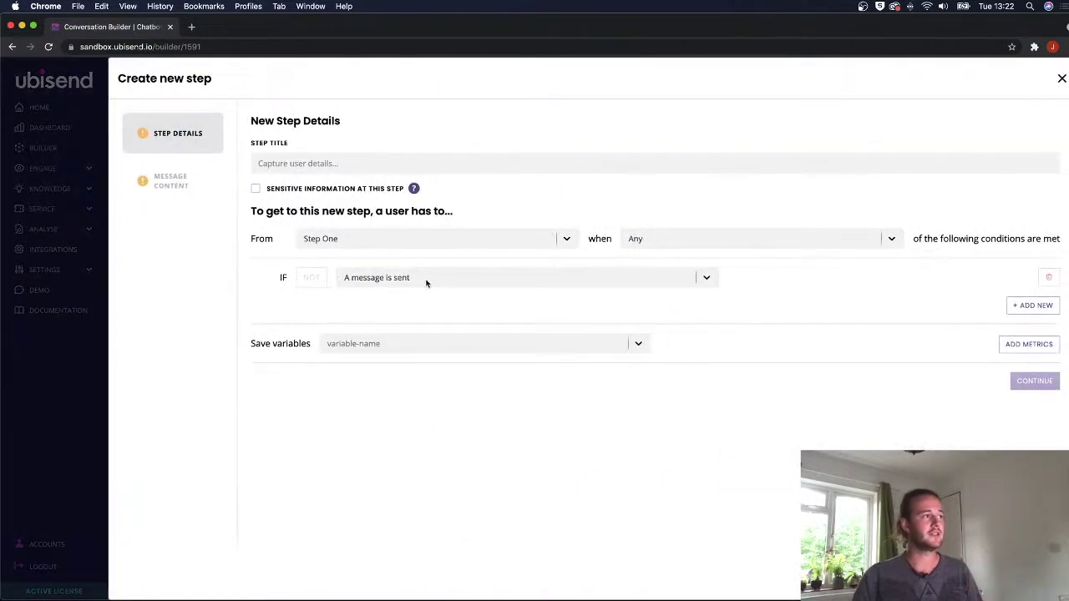
{"action": "left_click", "coordinate": [307, 163]}
{"action": "type", "text": "Out of work benefits"}
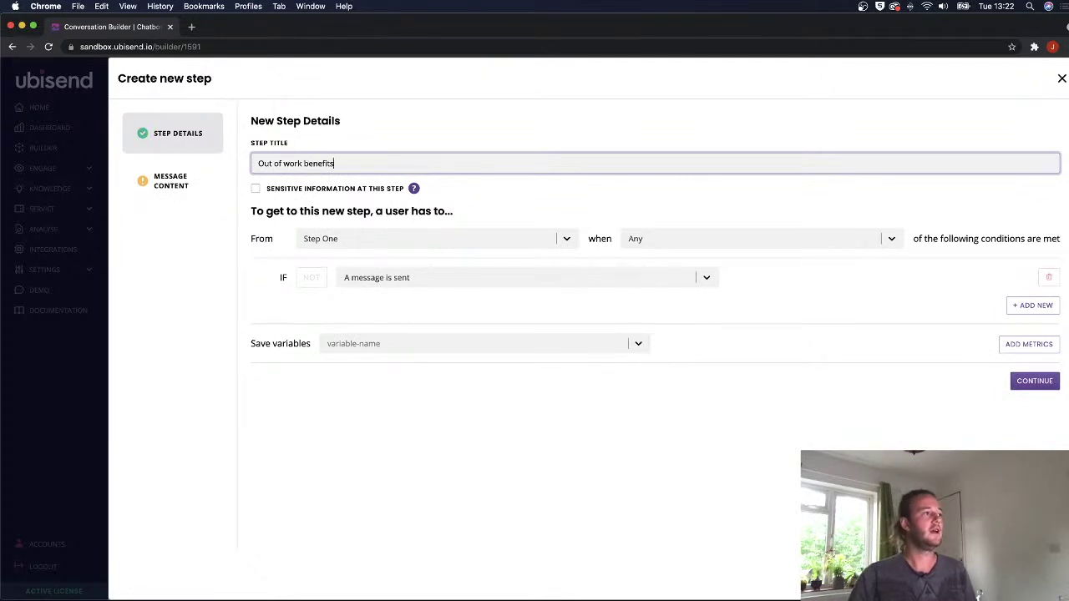
Set the new step's condition to message equals "Out of work benefits" and continue to its message content.
{"action": "left_click", "coordinate": [489, 276]}
{"action": "left_click", "coordinate": [382, 318]}
{"action": "left_click", "coordinate": [650, 278]}
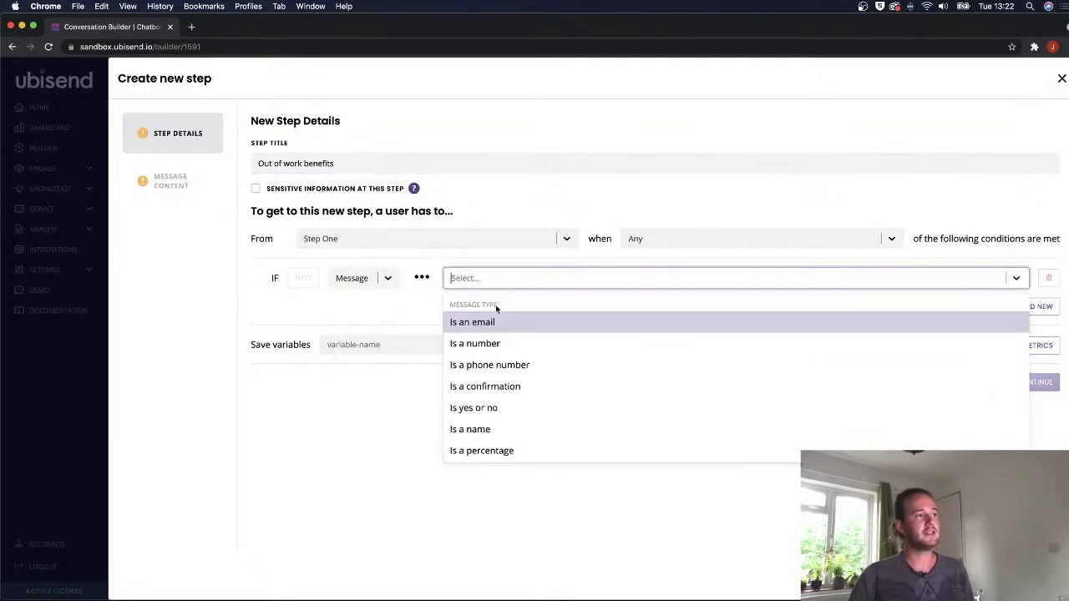
{"action": "type", "text": "eq"}
{"action": "left_click", "coordinate": [486, 326]}
{"action": "left_click", "coordinate": [779, 279]}
{"action": "key", "text": "super+v"}
{"action": "left_click_drag", "start_coordinate": [750, 280], "coordinate": [693, 279]}
{"action": "type", "text": "Oiu"}
{"action": "key", "text": "alt+shift+Left"}
{"action": "type", "text": "Out of"}
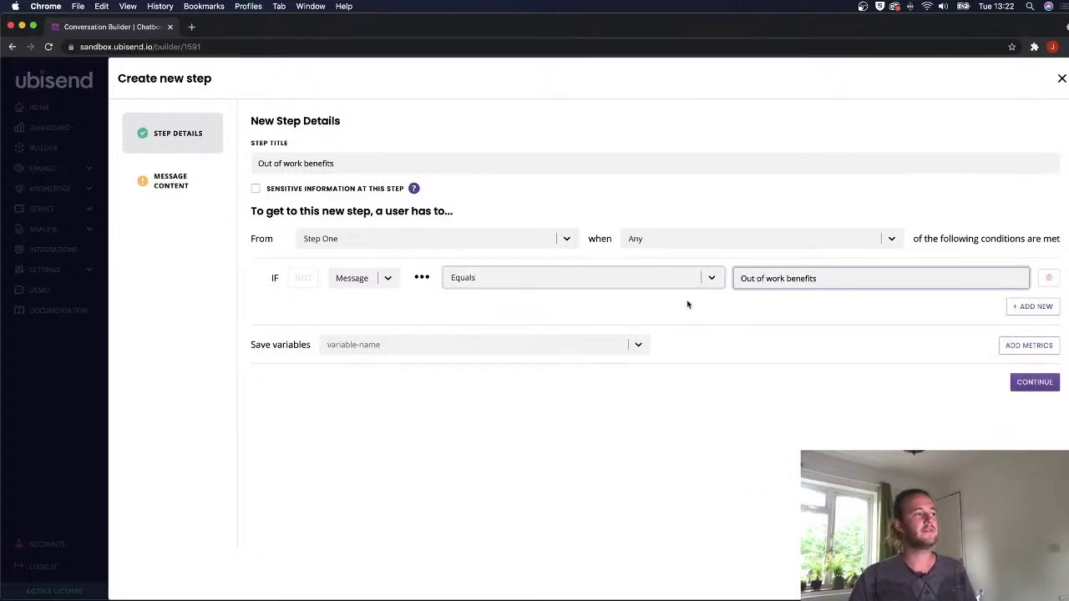
{"action": "left_click", "coordinate": [1032, 383]}
Write the step's English message as "Great stuff, here is the list:".
{"action": "left_click", "coordinate": [370, 252]}
{"action": "type", "text": "G"}
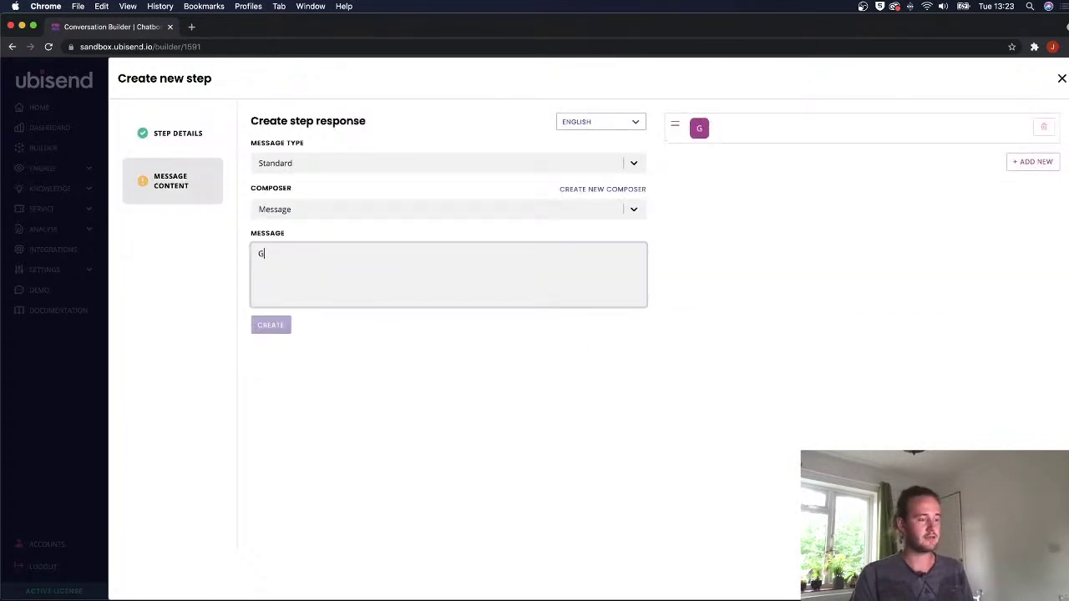
{"action": "type", "text": "reat stuff, here they"}
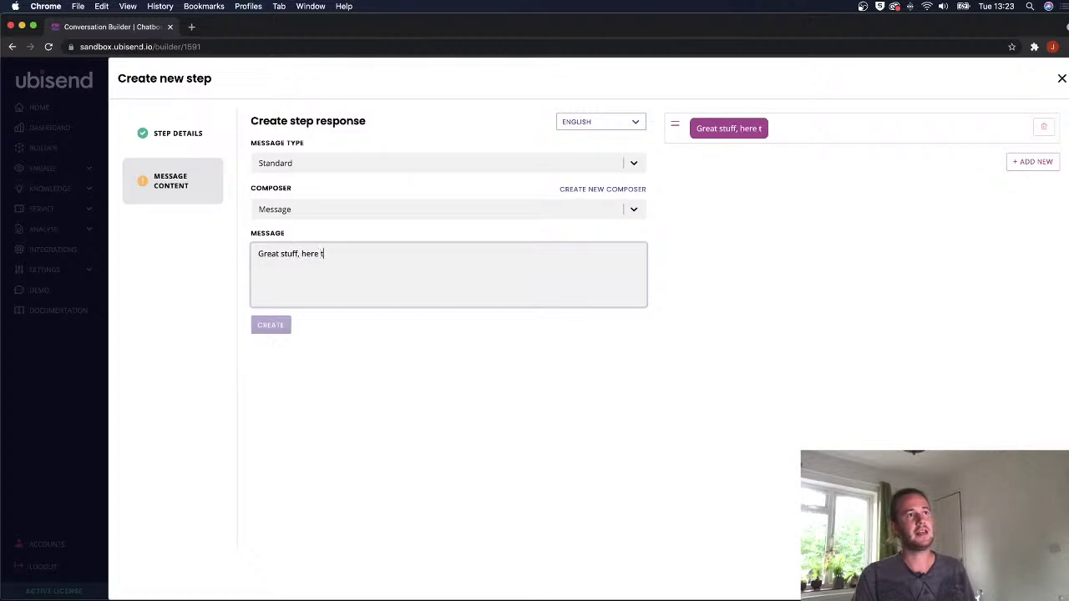
{"action": "key", "text": "BackSpace"}
{"action": "key", "text": "BackSpace"}
{"action": "key", "text": "BackSpace"}
{"action": "key", "text": "BackSpace"}
{"action": "type", "text": "is the list"}
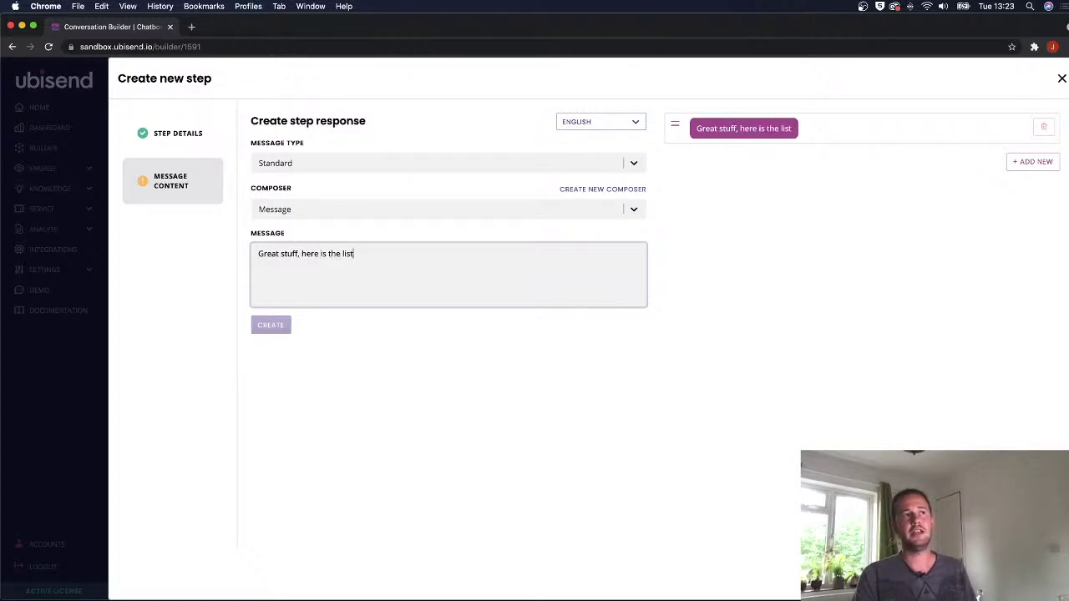
{"action": "type", "text": ":"}
Change the message type to Action and add a URL button labelled "Out of work benefits".
{"action": "left_click", "coordinate": [322, 165]}
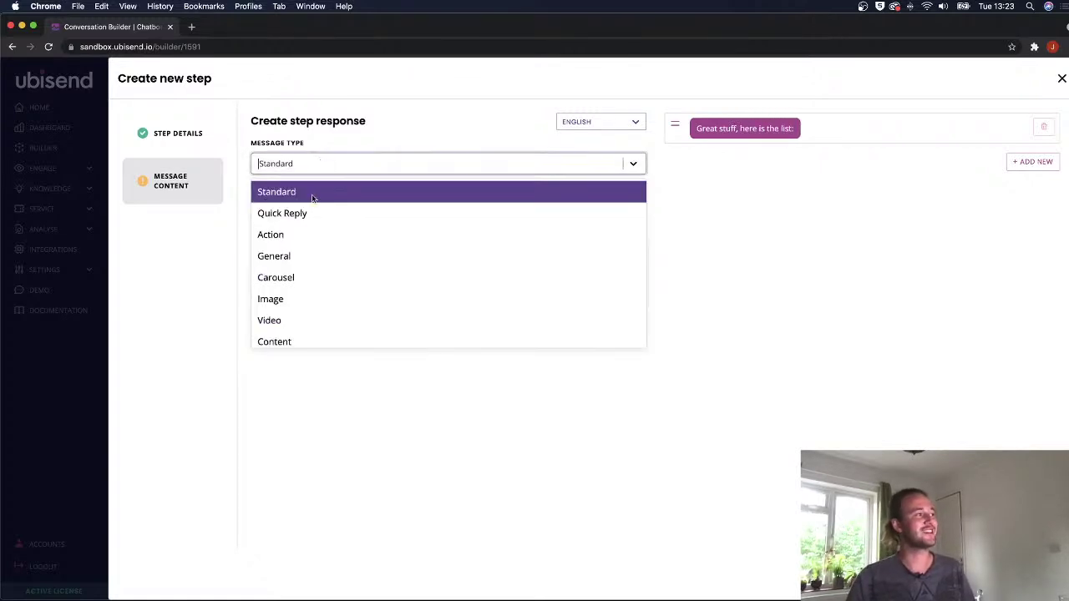
{"action": "left_click", "coordinate": [298, 234]}
{"action": "left_click", "coordinate": [533, 362]}
{"action": "left_click", "coordinate": [294, 354]}
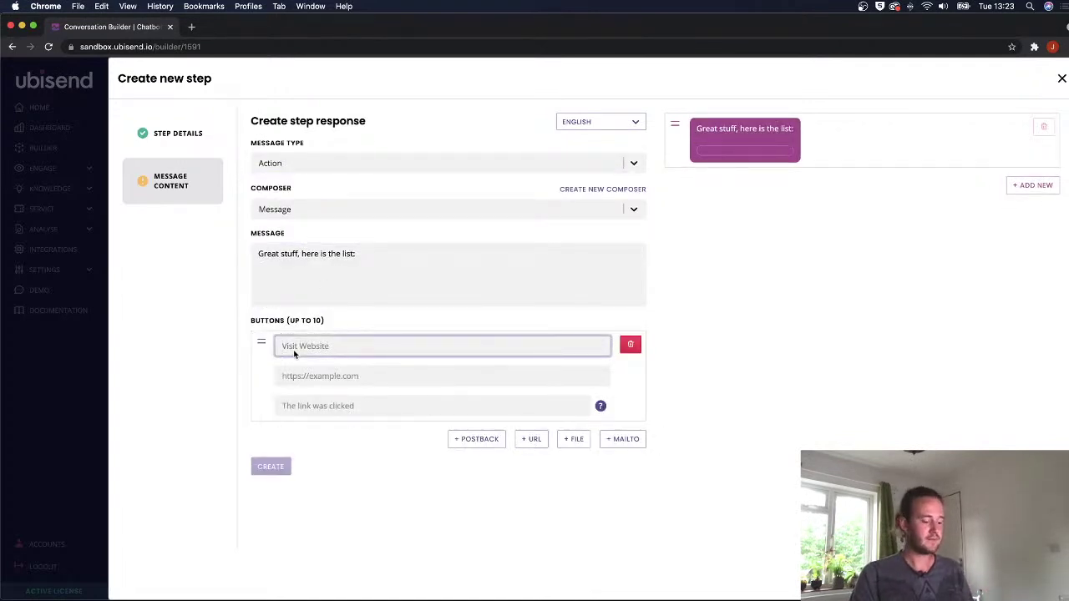
{"action": "type", "text": "Out of work benefits"}
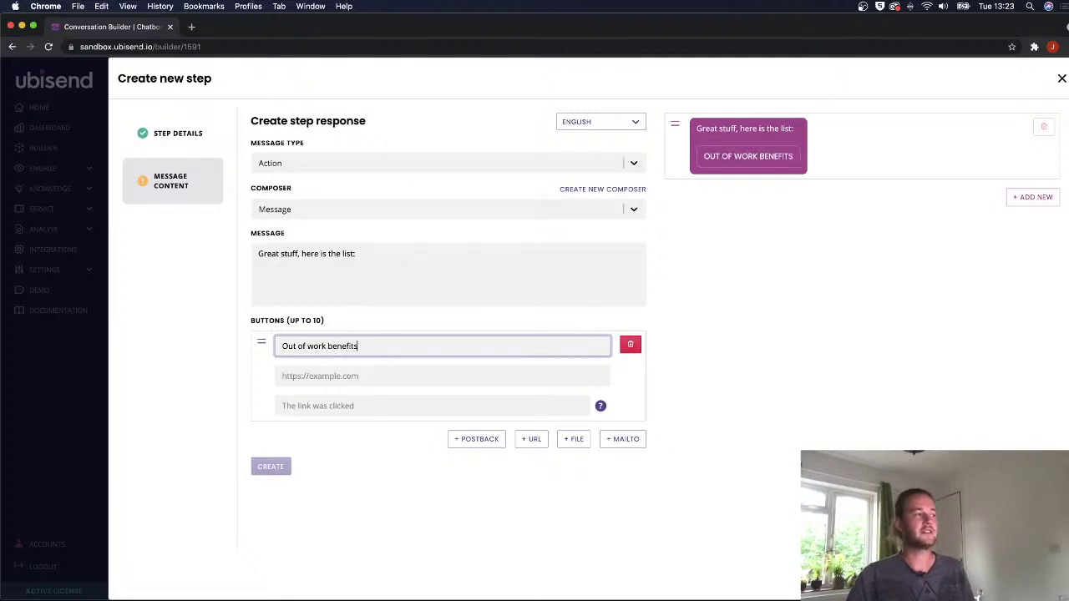
{"action": "left_click", "coordinate": [281, 376]}
{"action": "type", "text": "https"}
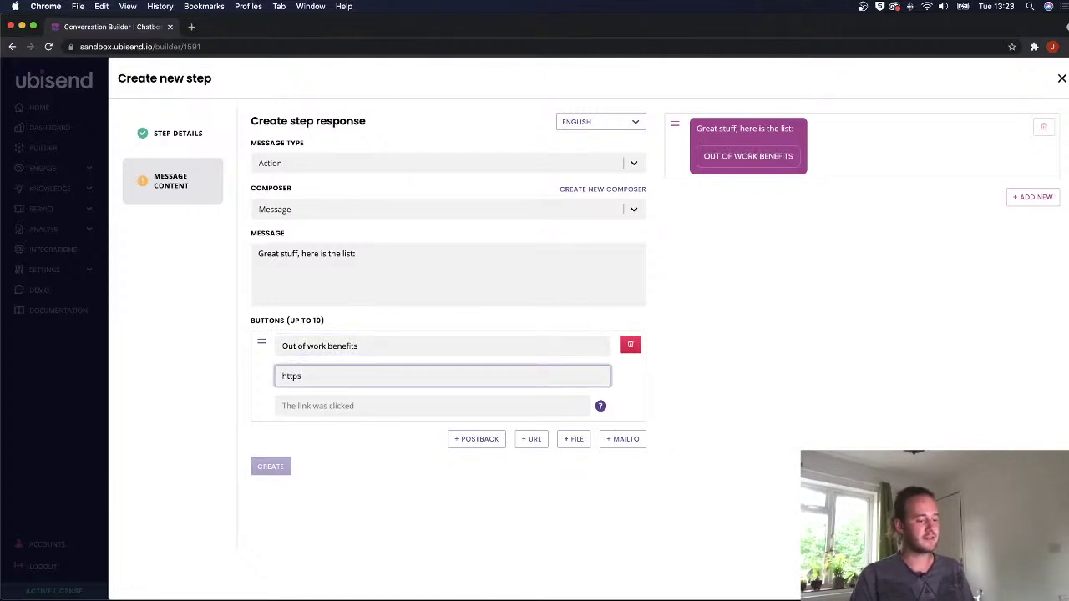
{"action": "type", "text": "://example.com/"}
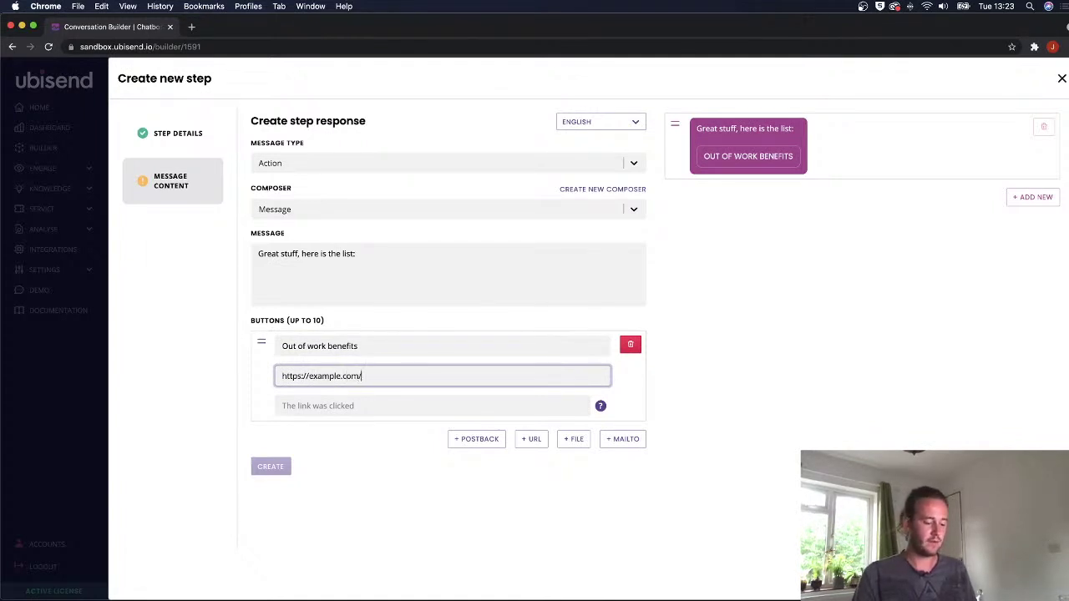
{"action": "type", "text": "out-of-work-"}
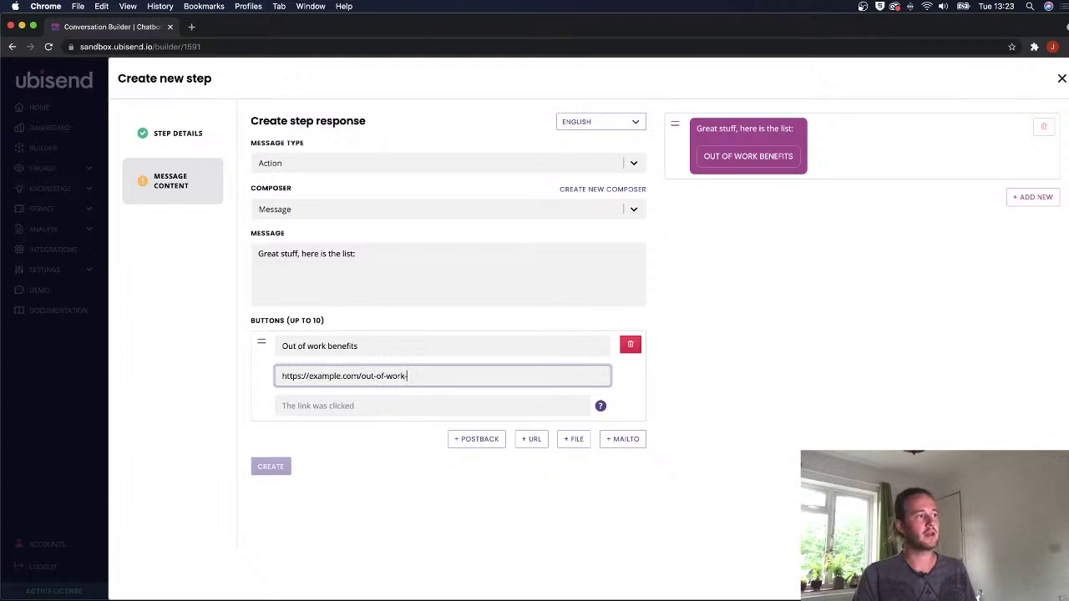
{"action": "type", "text": "benefits"}
{"action": "key", "text": "super+a"}
{"action": "key", "text": "super+c"}
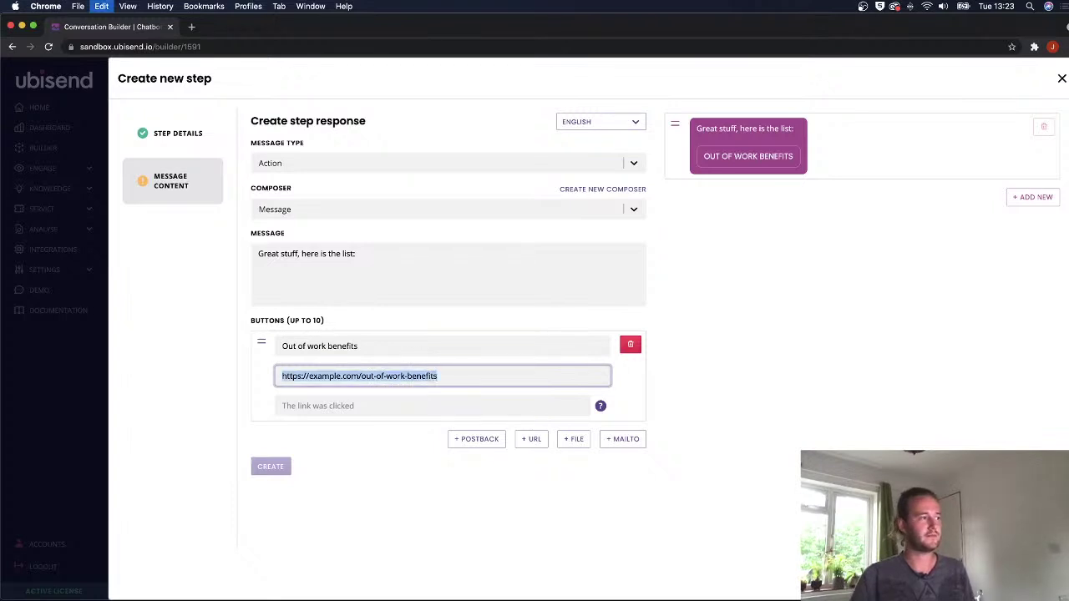
{"action": "left_click", "coordinate": [408, 472]}
Enter "placeholder" as the Deutsche version of the message and create the step.
{"action": "left_click", "coordinate": [585, 121]}
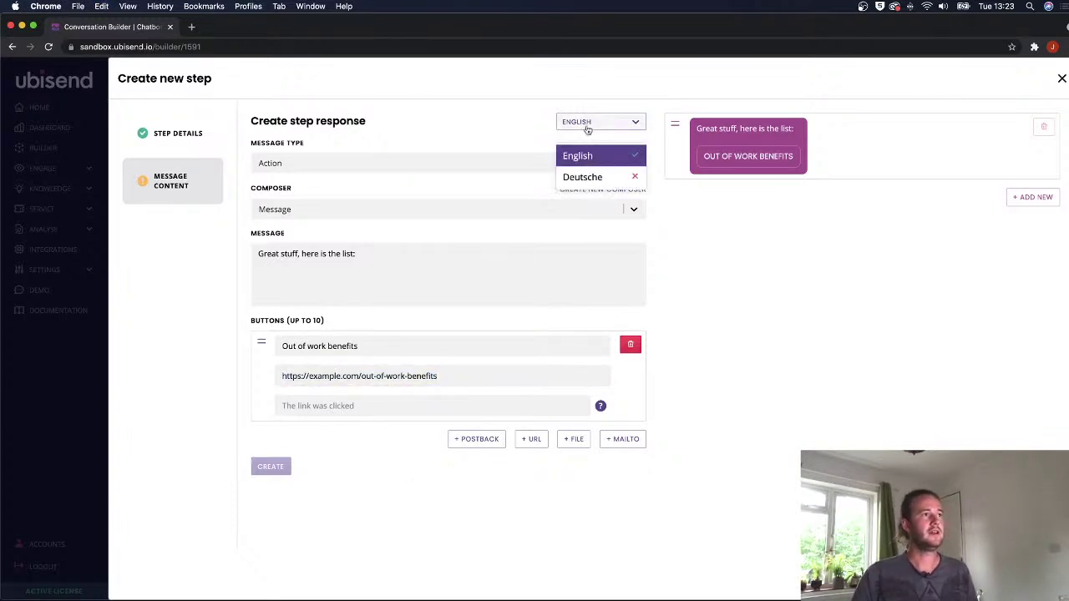
{"action": "left_click", "coordinate": [590, 178]}
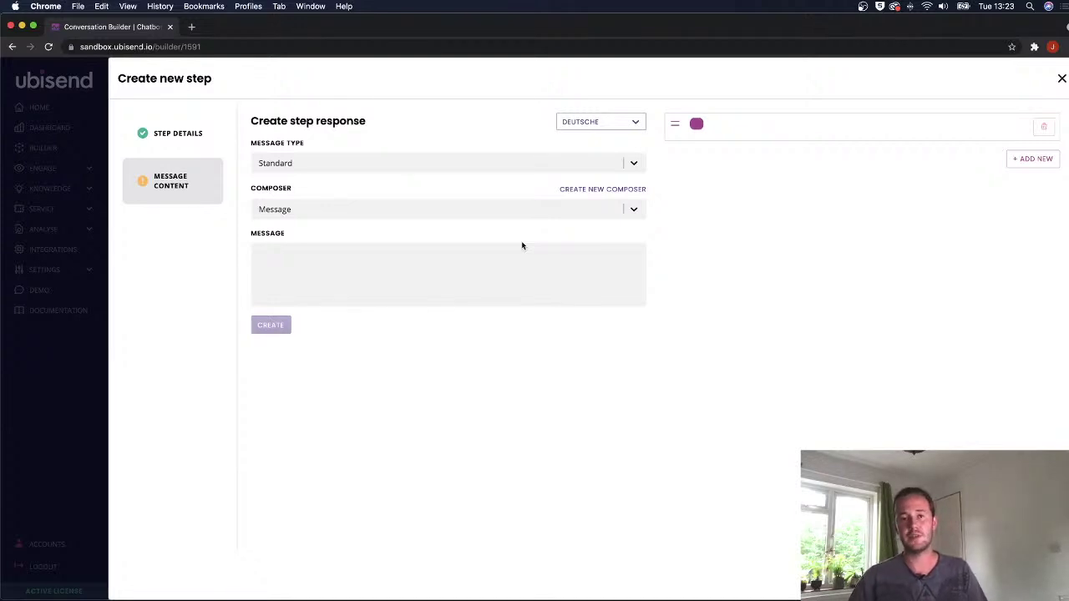
{"action": "left_click", "coordinate": [374, 258]}
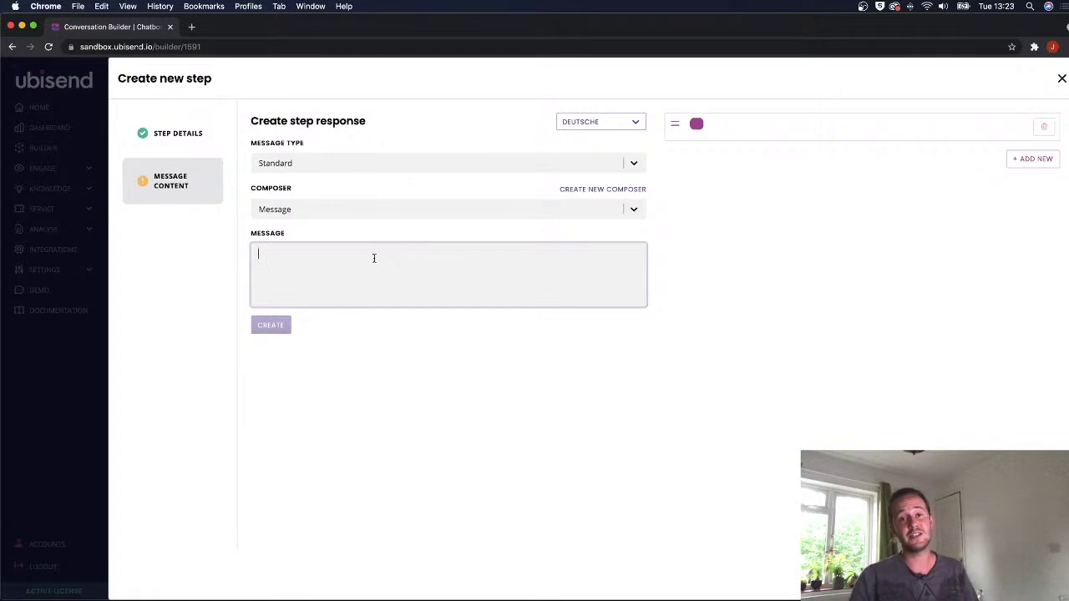
{"action": "type", "text": "placeholder"}
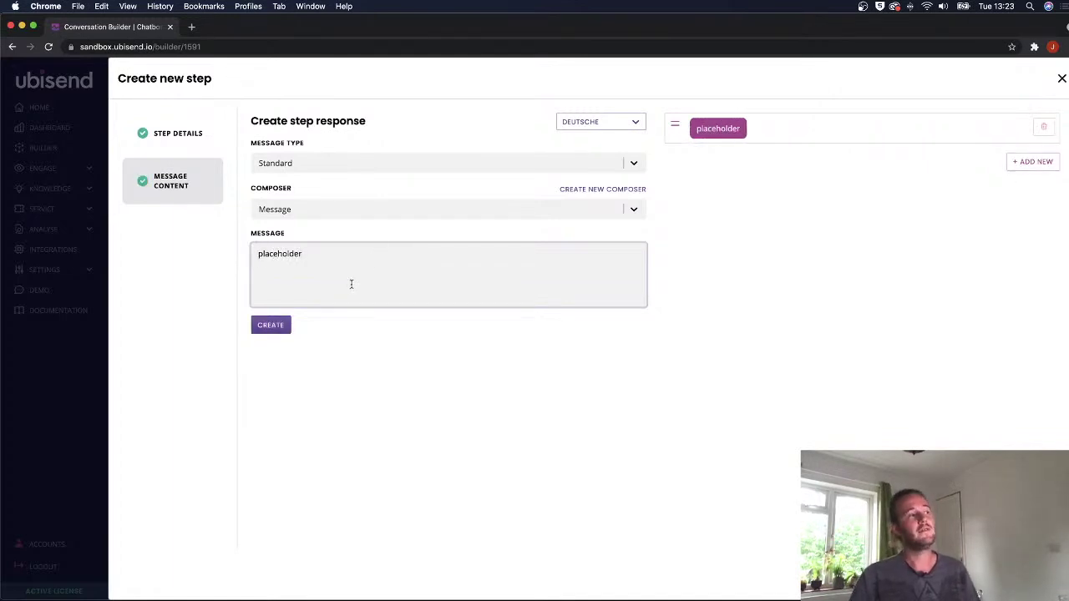
{"action": "left_click", "coordinate": [270, 324]}
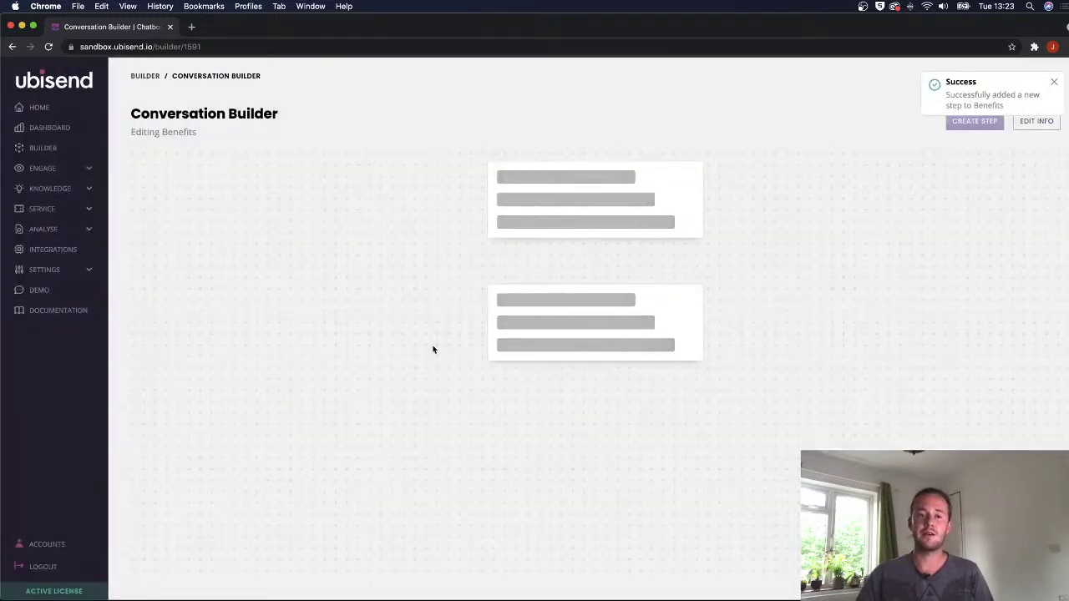
Create another step branching from Step One and title it "In work benefits".
{"action": "scroll", "coordinate": [481, 262], "scroll_direction": "down", "scroll_amount": 5}
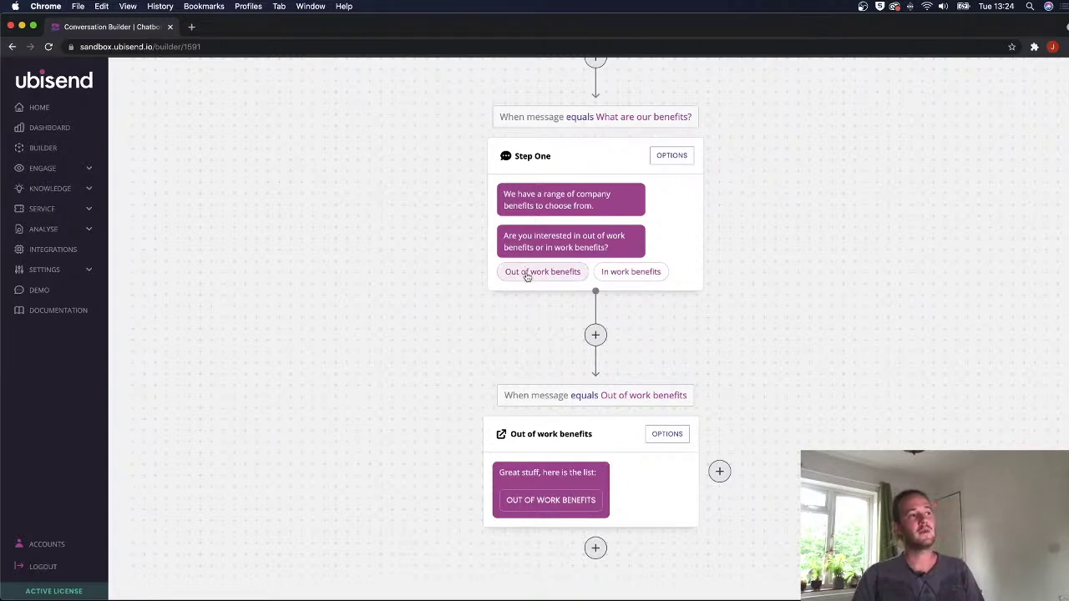
{"action": "left_click", "coordinate": [719, 471]}
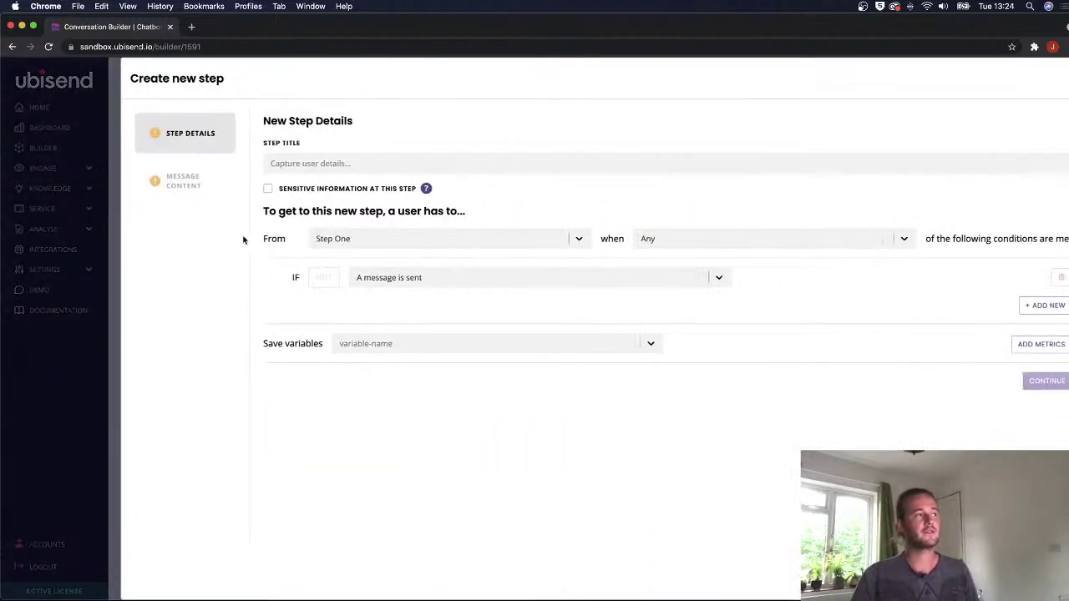
{"action": "left_click", "coordinate": [289, 162]}
{"action": "type", "text": "In work benef"}
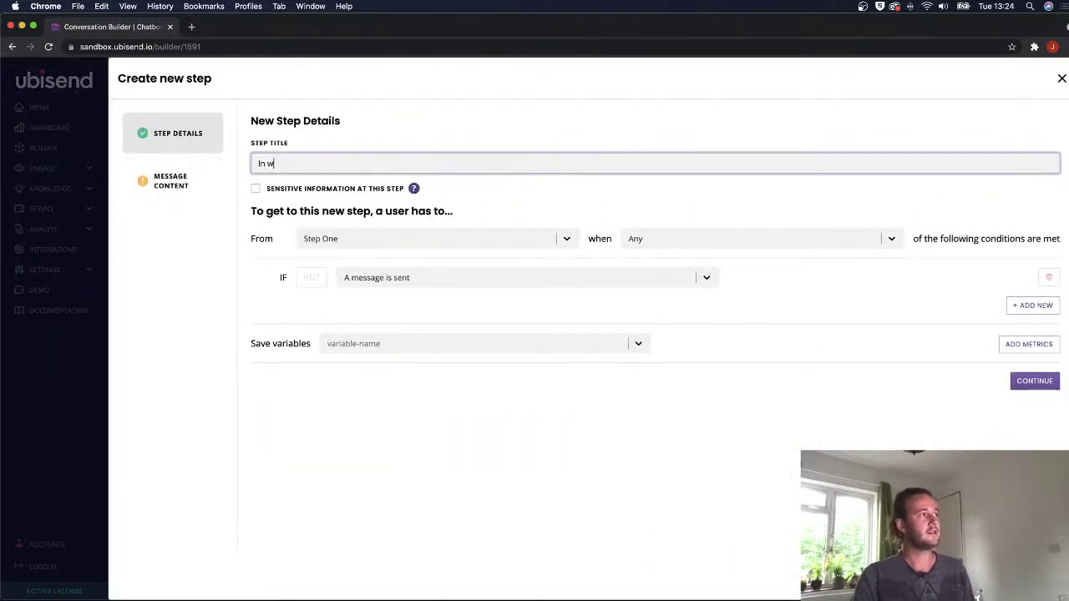
Set the branch condition to message equals "In work benefits" and continue to its message content.
{"action": "left_click", "coordinate": [367, 277]}
{"action": "left_click", "coordinate": [370, 318]}
{"action": "left_click", "coordinate": [603, 277]}
{"action": "type", "text": "eq"}
{"action": "left_click", "coordinate": [546, 319]}
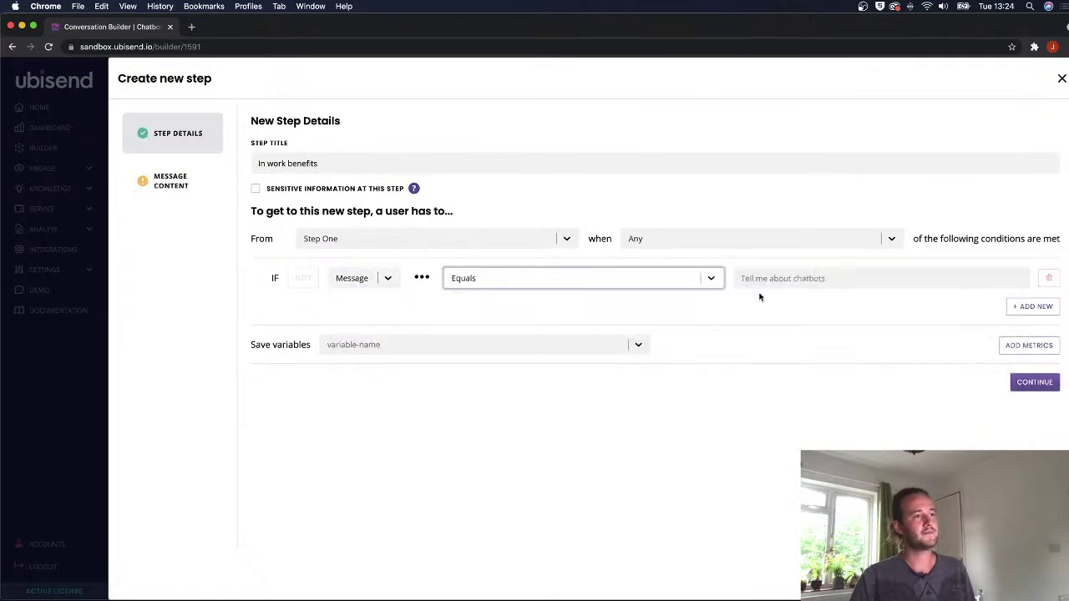
{"action": "left_click", "coordinate": [764, 279]}
{"action": "type", "text": "In work benefits"}
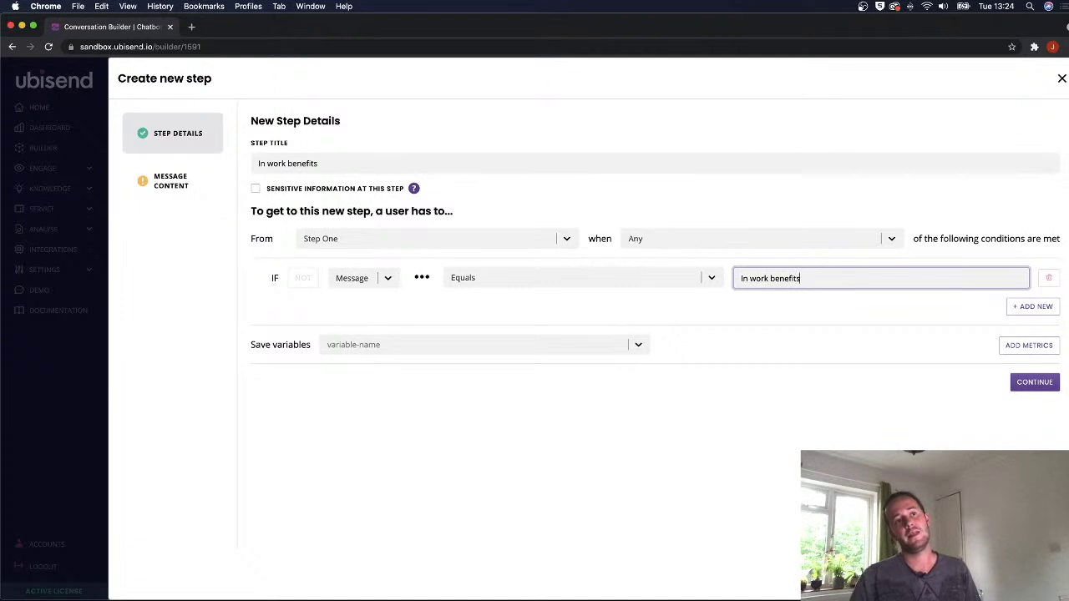
{"action": "left_click", "coordinate": [1036, 382]}
Write the step's English message as "Great stuff, here's a list of our in work benefits:".
{"action": "left_click", "coordinate": [451, 272]}
{"action": "type", "text": "great s"}
{"action": "key", "text": "BackSpace"}
{"action": "key", "text": "BackSpace"}
{"action": "key", "text": "BackSpace"}
{"action": "key", "text": "BackSpace"}
{"action": "key", "text": "BackSpace"}
{"action": "key", "text": "BackSpace"}
{"action": "key", "text": "BackSpace"}
{"action": "type", "text": "Great st"}
{"action": "key", "text": "BackSpace"}
{"action": "type", "text": "tuff, here's a list of our in work "}
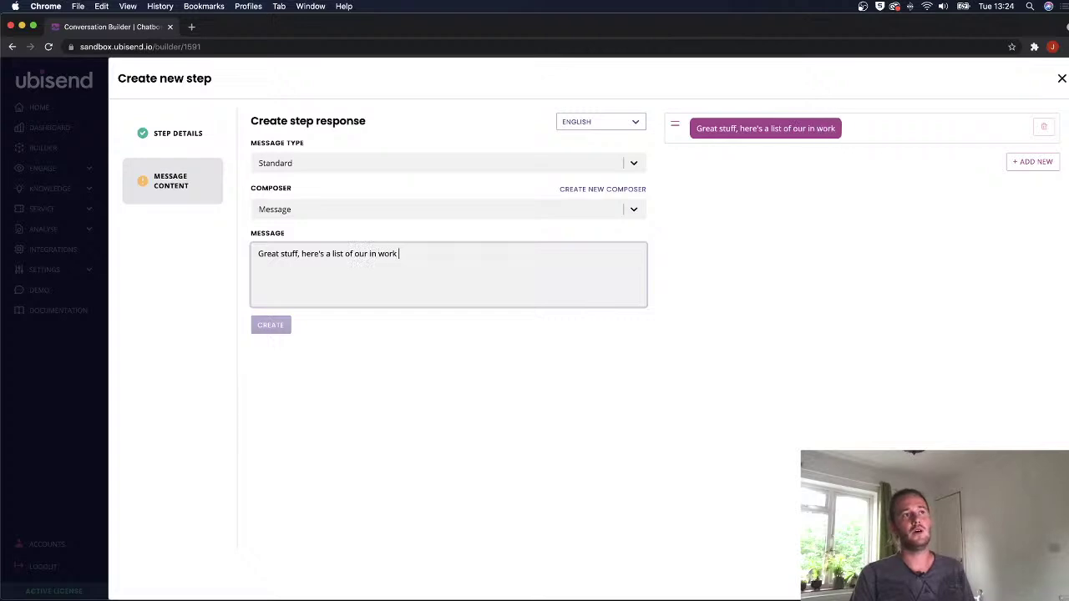
{"action": "type", "text": "benefits:"}
{"action": "left_click", "coordinate": [375, 225]}
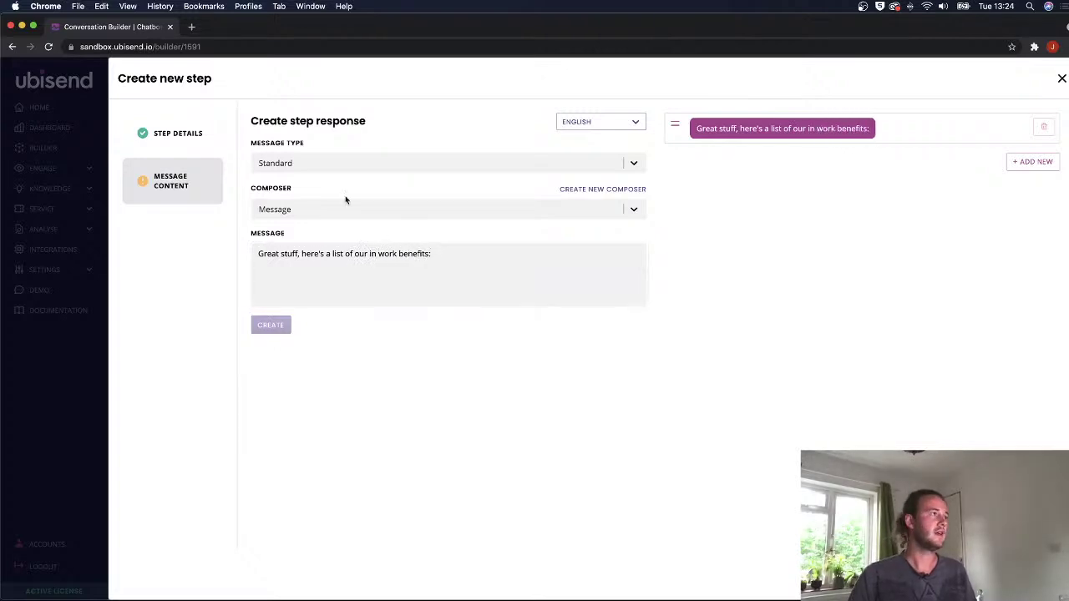
Change the step's English message type to Action and add a URL button to it.
{"action": "left_click", "coordinate": [290, 167]}
{"action": "left_click", "coordinate": [292, 234]}
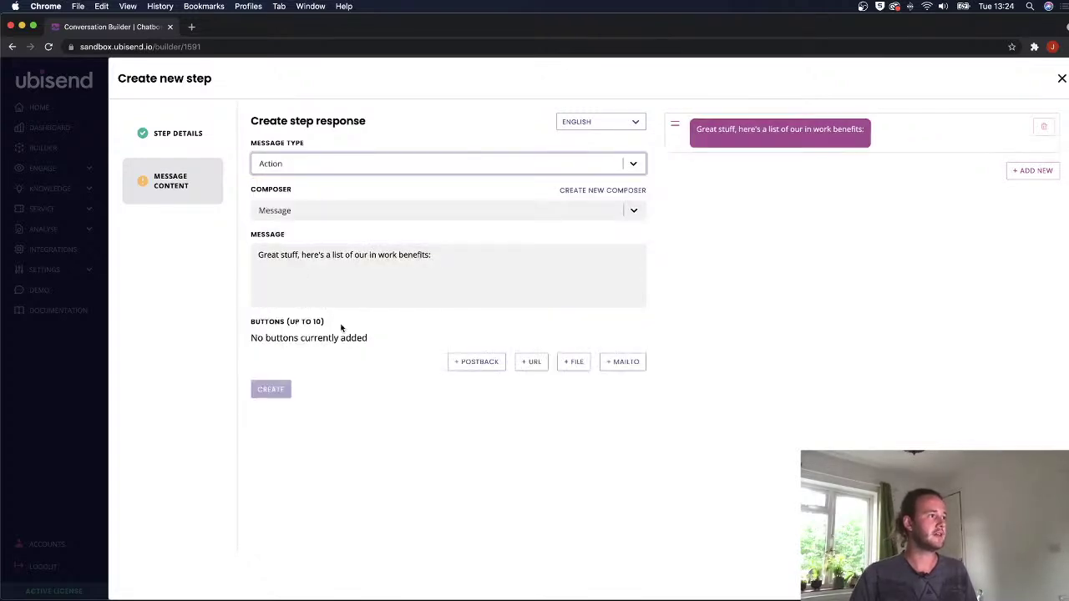
{"action": "left_click", "coordinate": [539, 362]}
{"action": "left_click", "coordinate": [368, 406]}
{"action": "left_click", "coordinate": [416, 377]}
{"action": "key", "text": "super+v"}
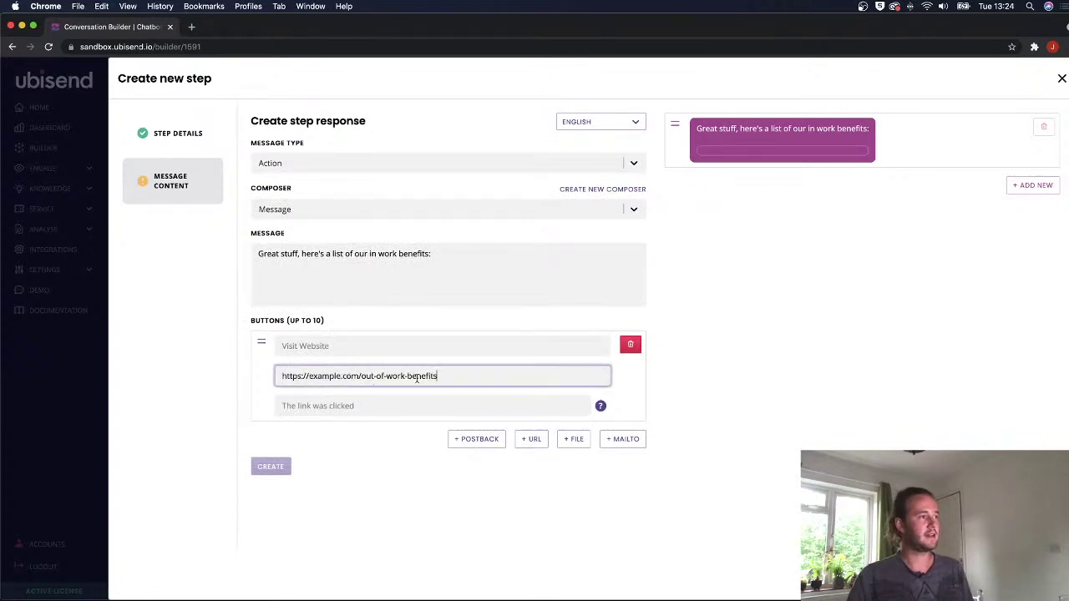
{"action": "left_click_drag", "start_coordinate": [374, 377], "coordinate": [362, 376]}
{"action": "key", "text": "BackSpace"}
{"action": "type", "text": "in"}
{"action": "key", "text": "Delete"}
{"action": "key", "text": "Delete"}
{"action": "key", "text": "Delete"}
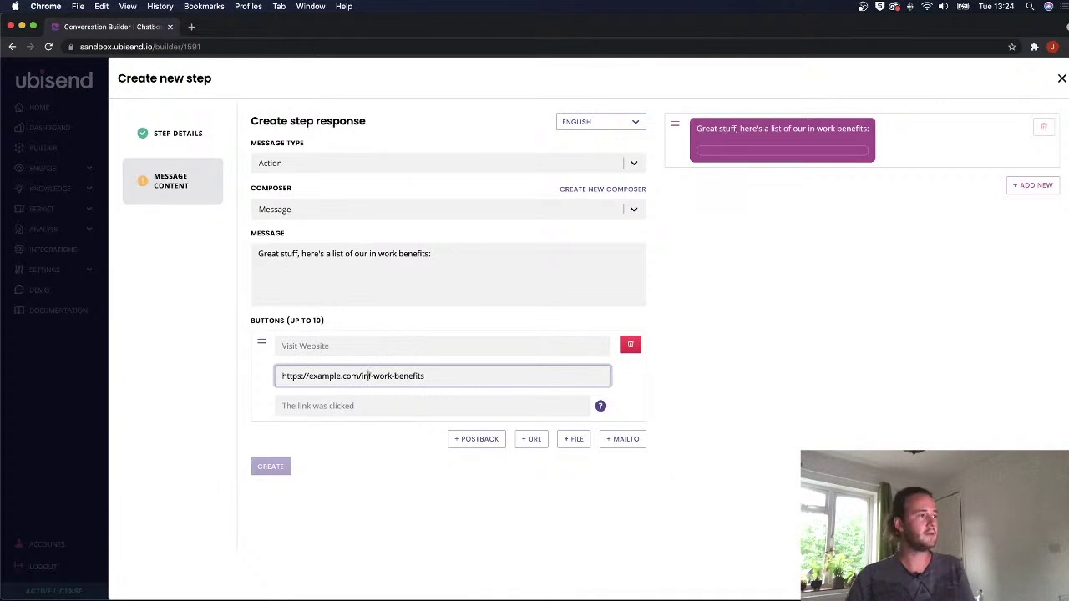
{"action": "left_click", "coordinate": [342, 345]}
{"action": "type", "text": "In work benefits"}
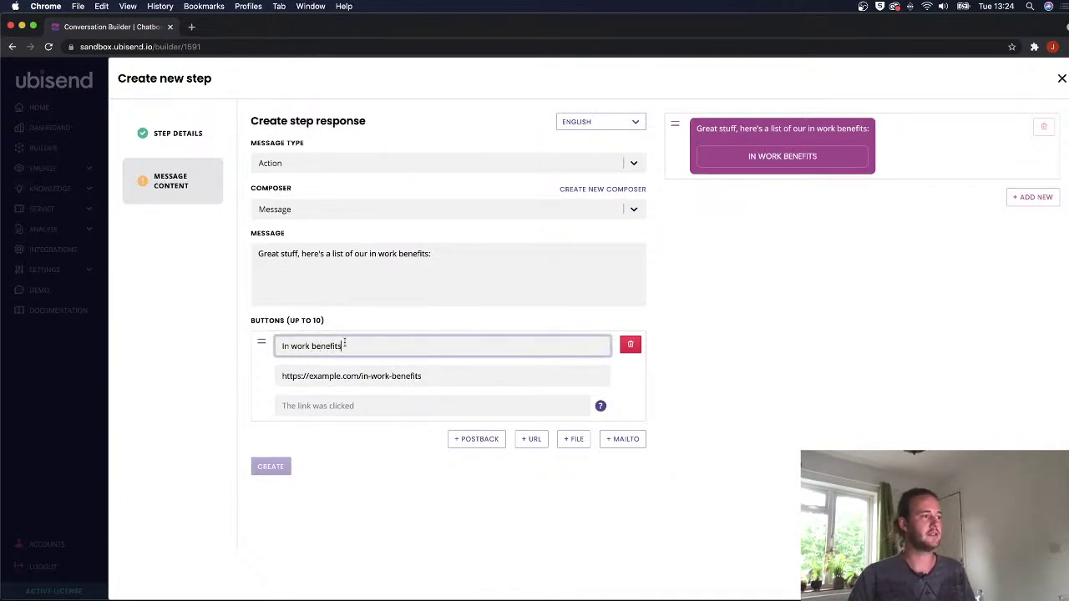
Enter "Placeholder" as the Deutsche message of the "In work benefits" step and create the step.
{"action": "left_click", "coordinate": [593, 122]}
{"action": "left_click", "coordinate": [579, 174]}
{"action": "type", "text": "Placeholder"}
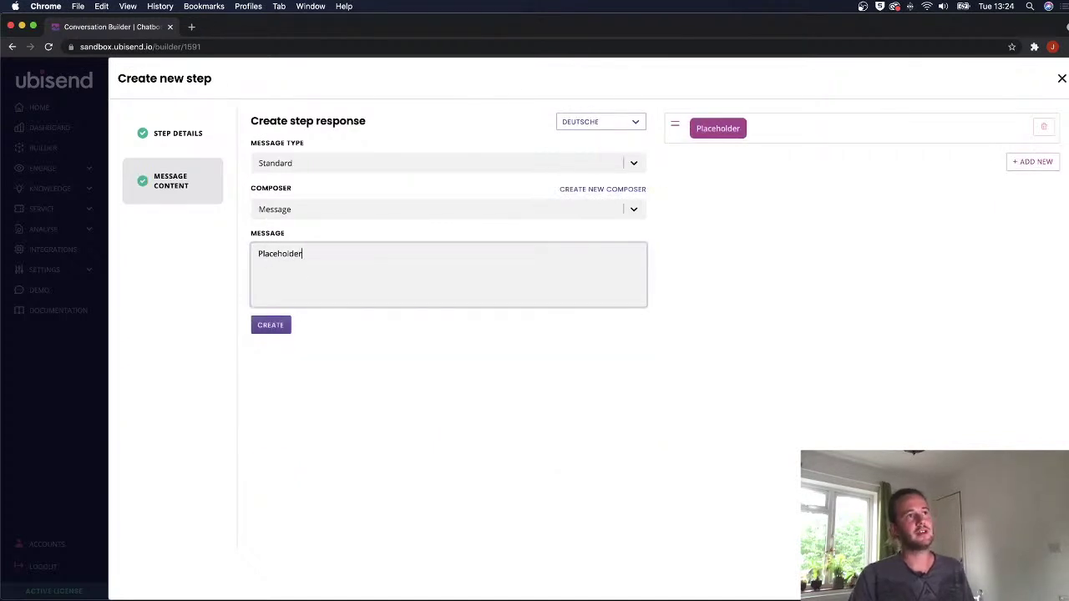
{"action": "left_click", "coordinate": [318, 153]}
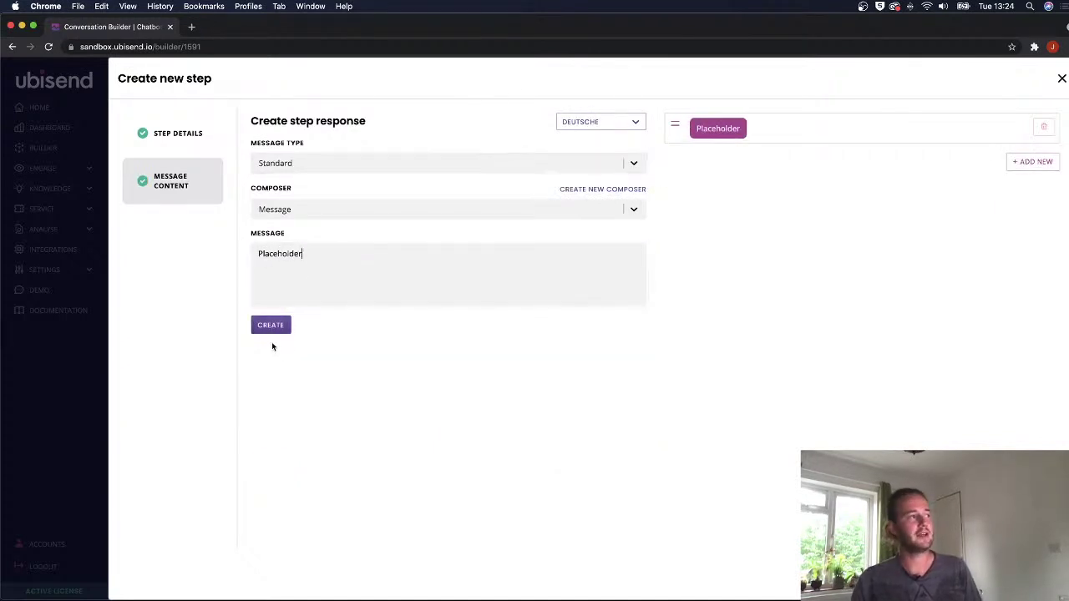
{"action": "left_click", "coordinate": [270, 325]}
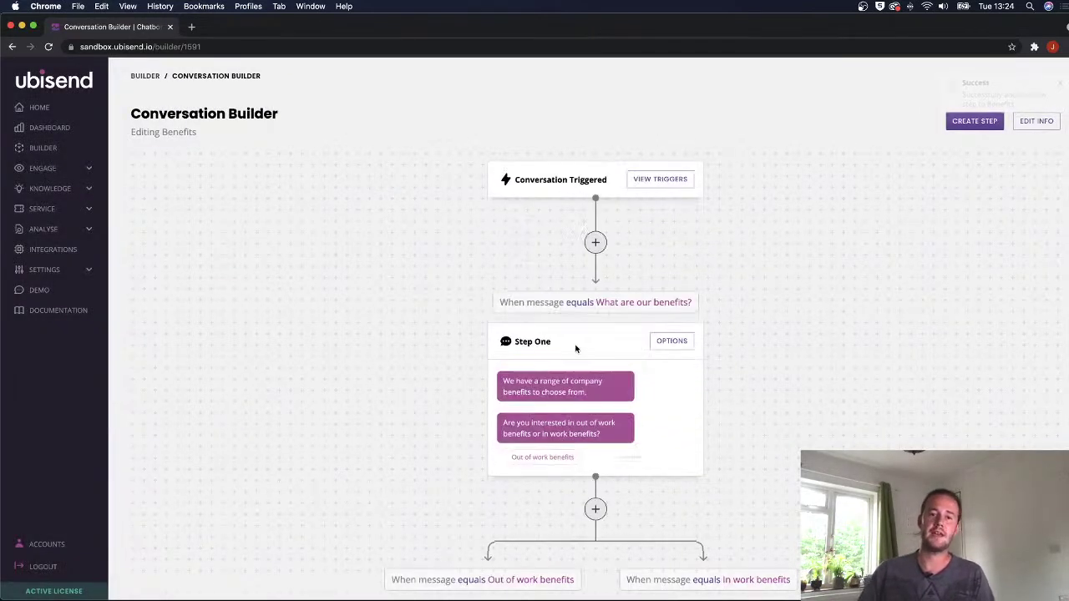
{"action": "scroll", "coordinate": [582, 344], "scroll_direction": "down", "scroll_amount": 4}
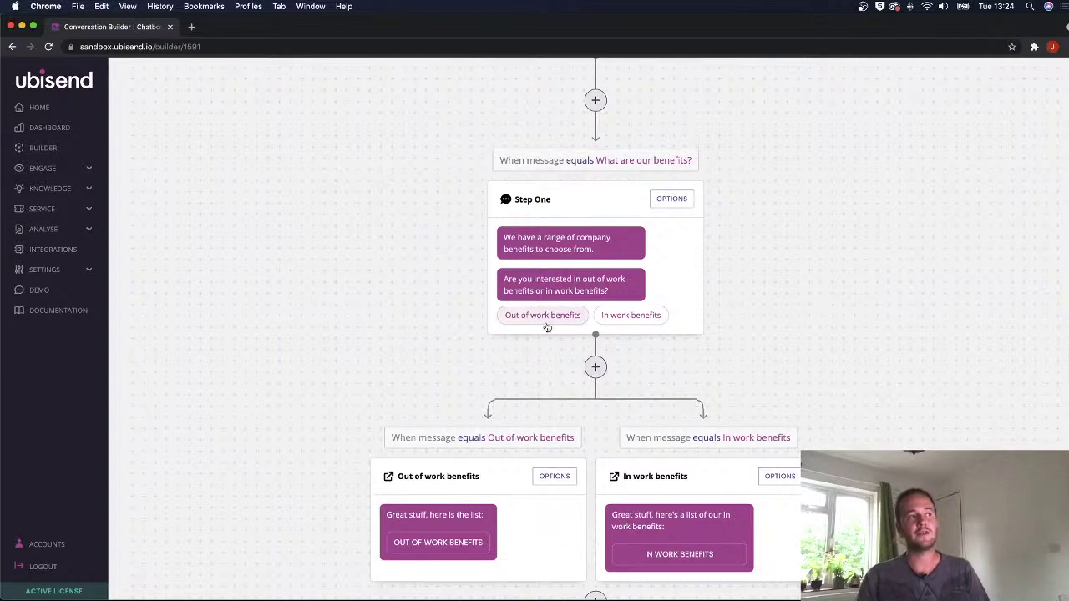
{"action": "scroll", "coordinate": [634, 325], "scroll_direction": "down", "scroll_amount": 1}
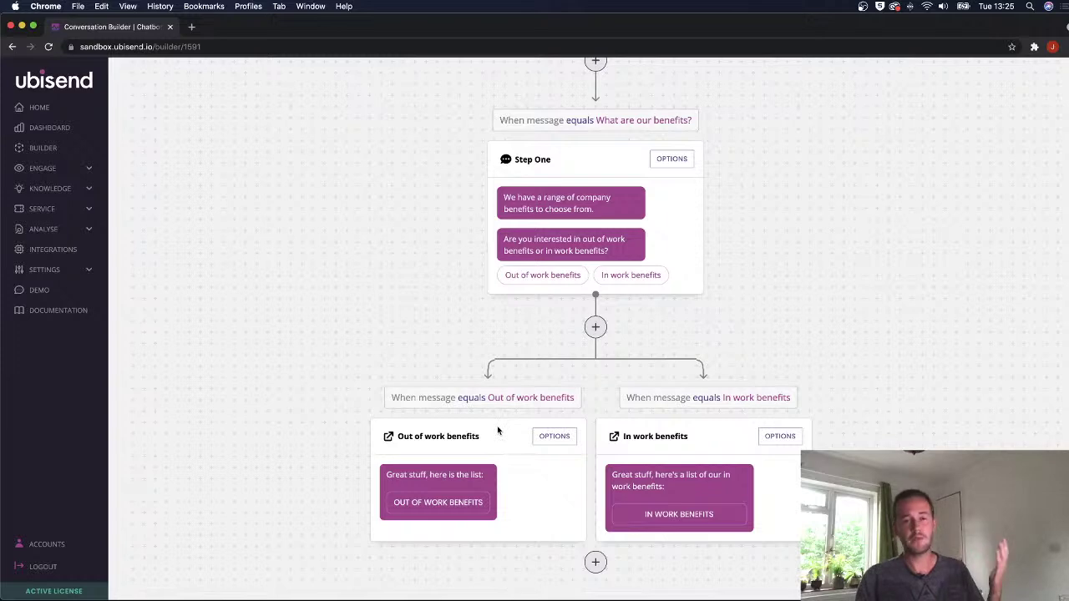
Rename the custom metric about our benefits to "Employees that asked about in work benefits" and save it.
{"action": "left_click", "coordinate": [82, 233]}
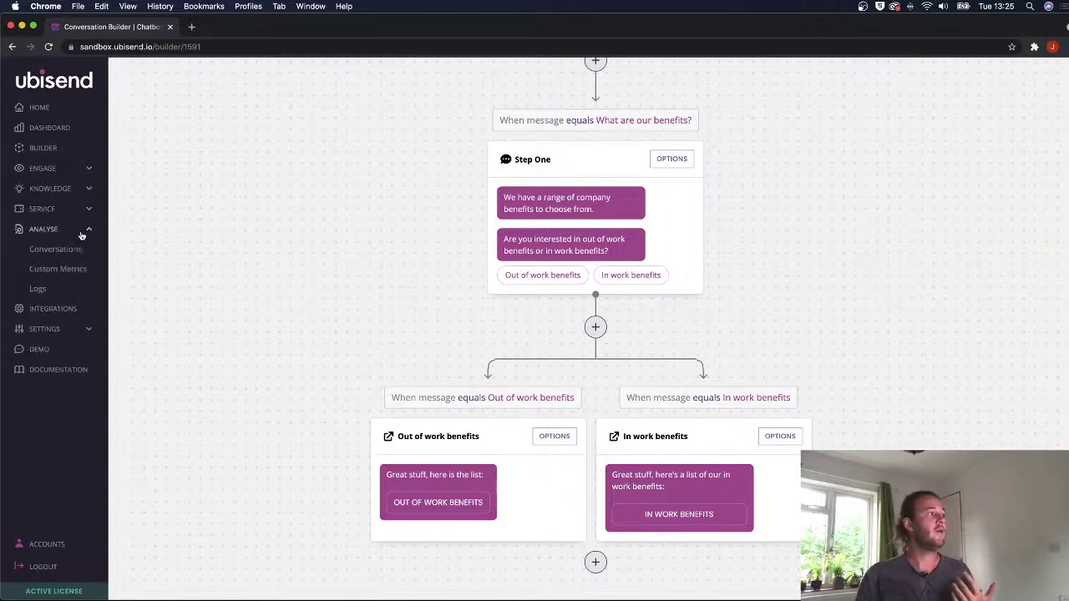
{"action": "left_click", "coordinate": [70, 268]}
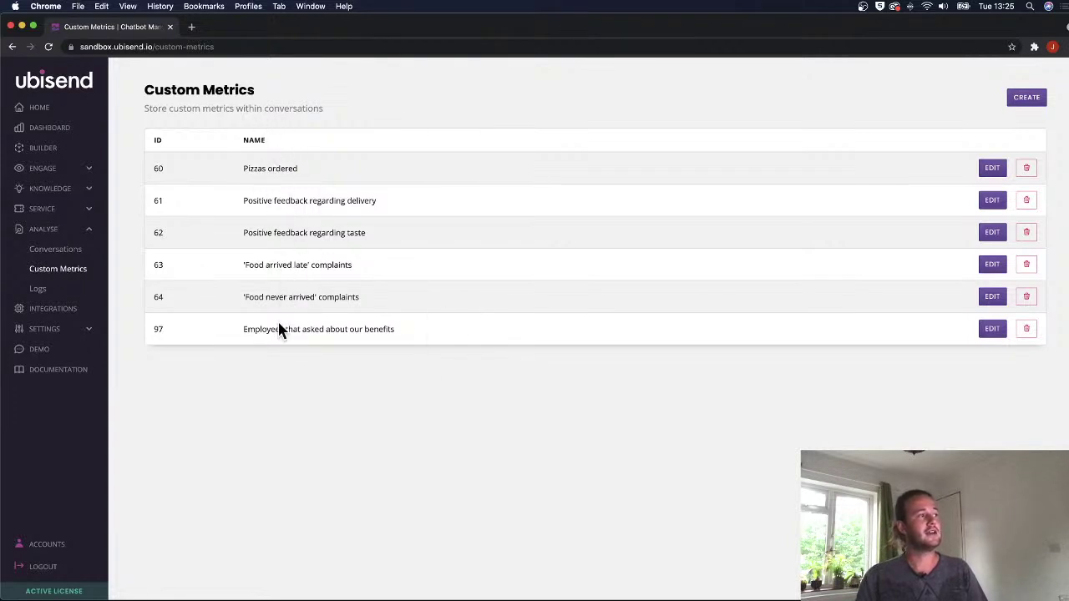
{"action": "left_click", "coordinate": [985, 328]}
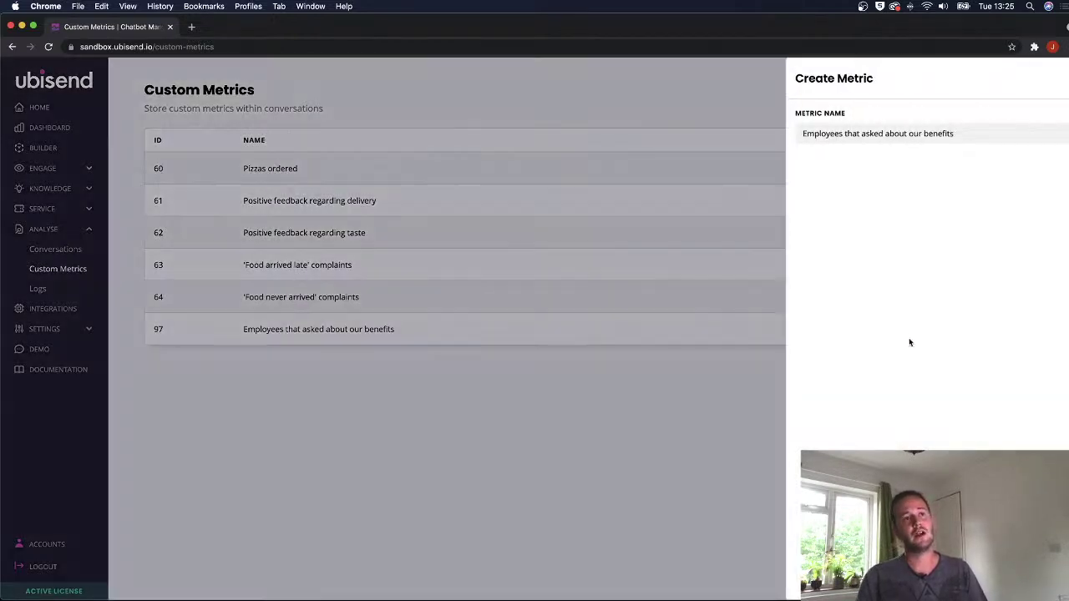
{"action": "left_click_drag", "start_coordinate": [827, 133], "coordinate": [751, 137]}
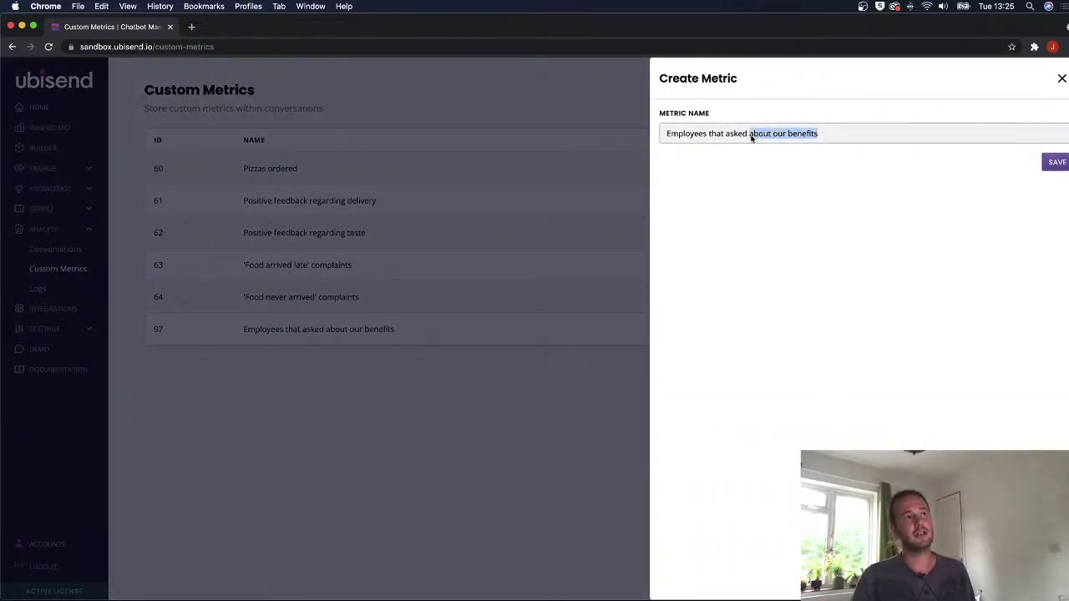
{"action": "type", "text": "about in work benefits"}
{"action": "left_click", "coordinate": [1056, 162]}
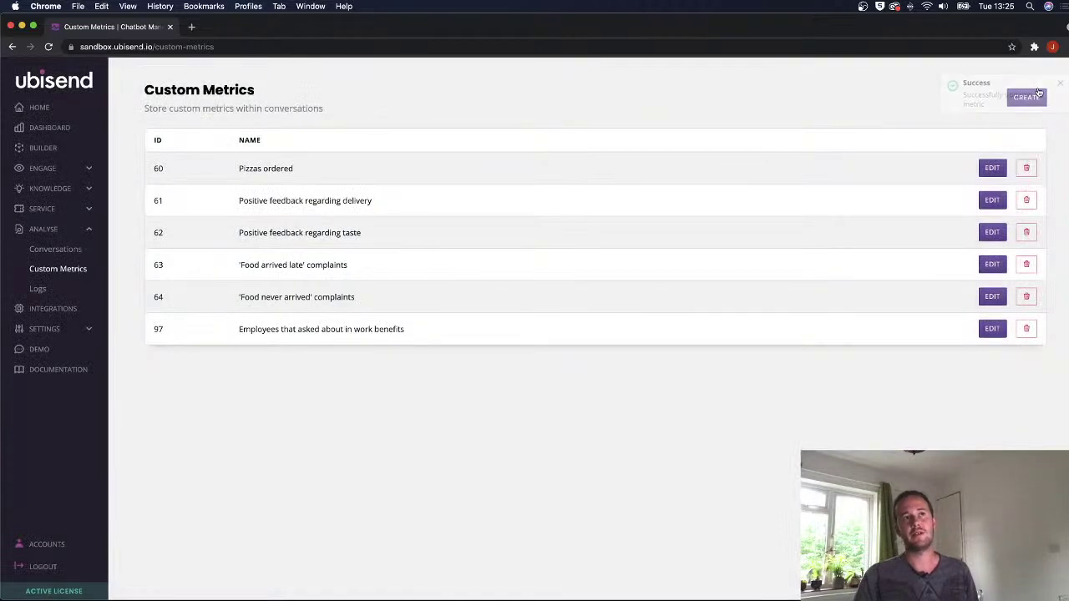
Create a second custom metric named "Employees that asked about out of work benefits".
{"action": "left_click", "coordinate": [1025, 98]}
{"action": "left_click", "coordinate": [701, 140]}
{"action": "type", "text": "E"}
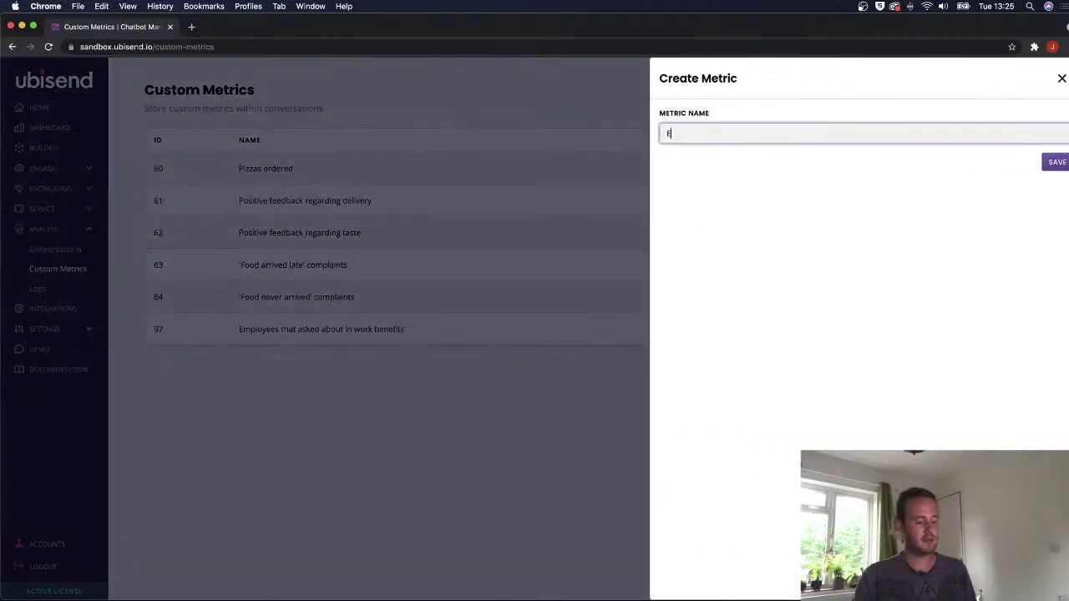
{"action": "type", "text": "mployees that asked "}
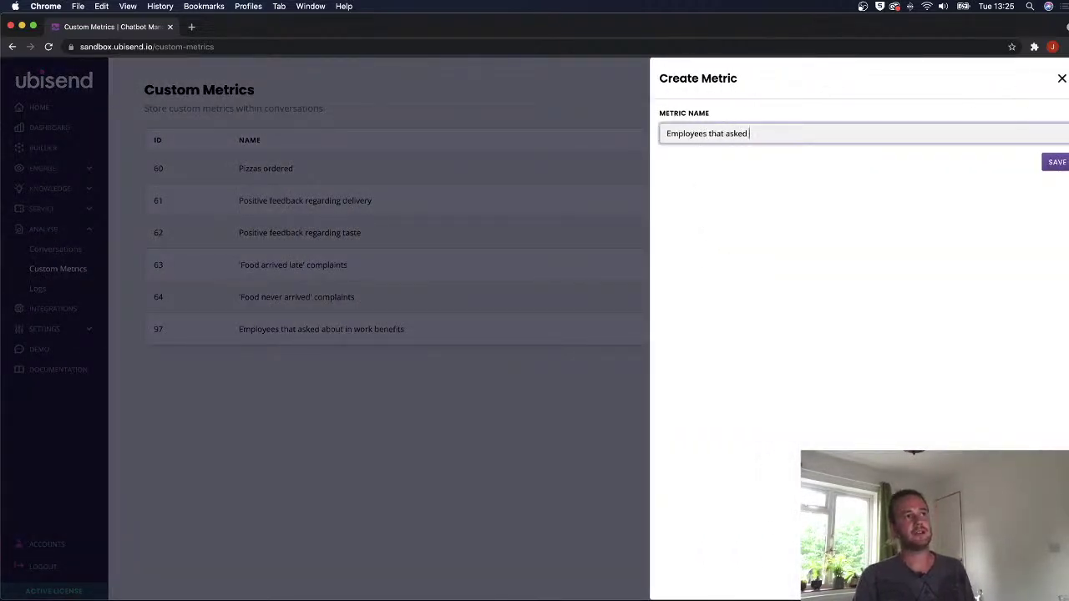
{"action": "type", "text": "abiutt of"}
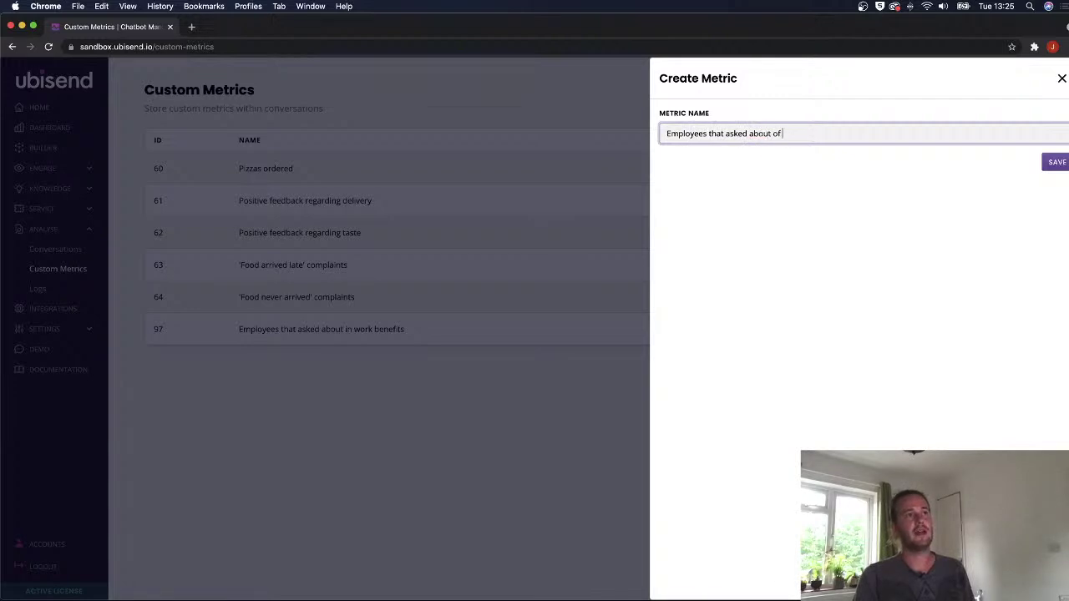
{"action": "key", "text": "BackSpace"}
{"action": "key", "text": "BackSpace"}
{"action": "type", "text": "of work benef"}
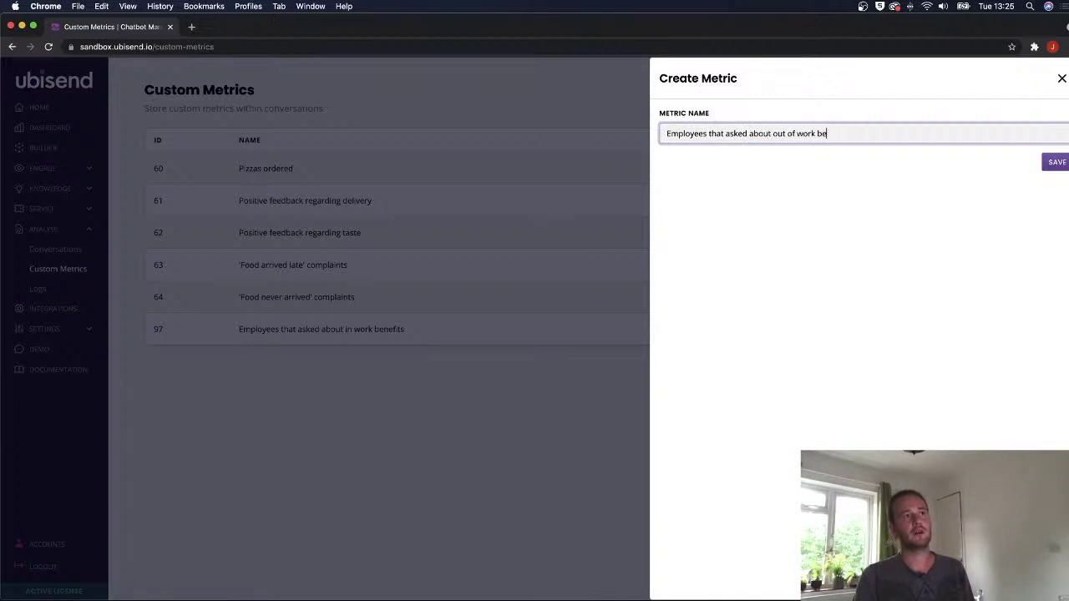
{"action": "type", "text": "its"}
{"action": "left_click", "coordinate": [1057, 164]}
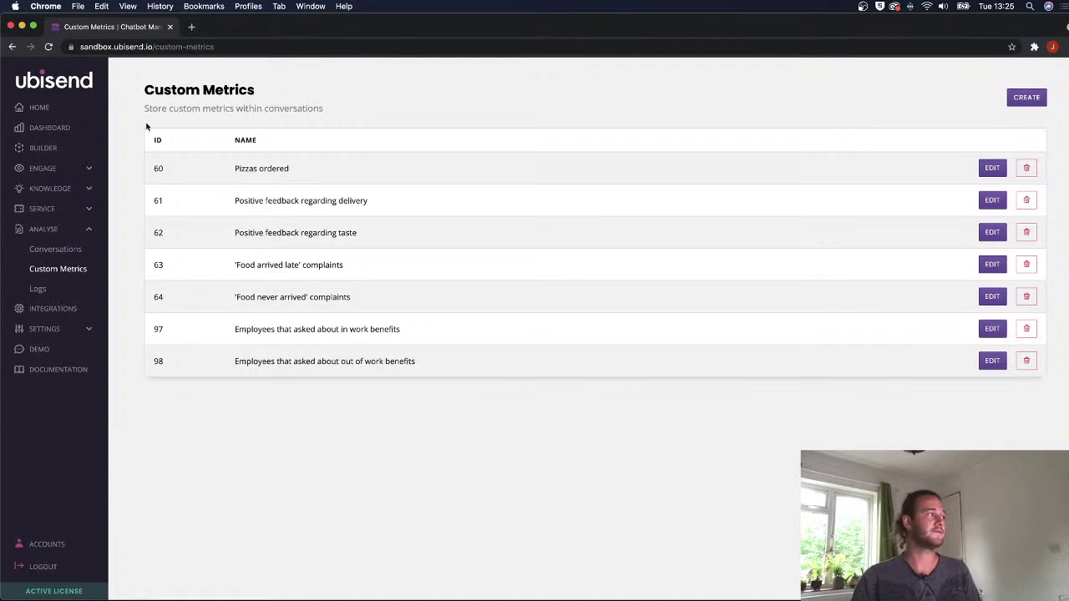
Reopen the Benefits conversation in the conversation builder.
{"action": "left_click", "coordinate": [46, 148]}
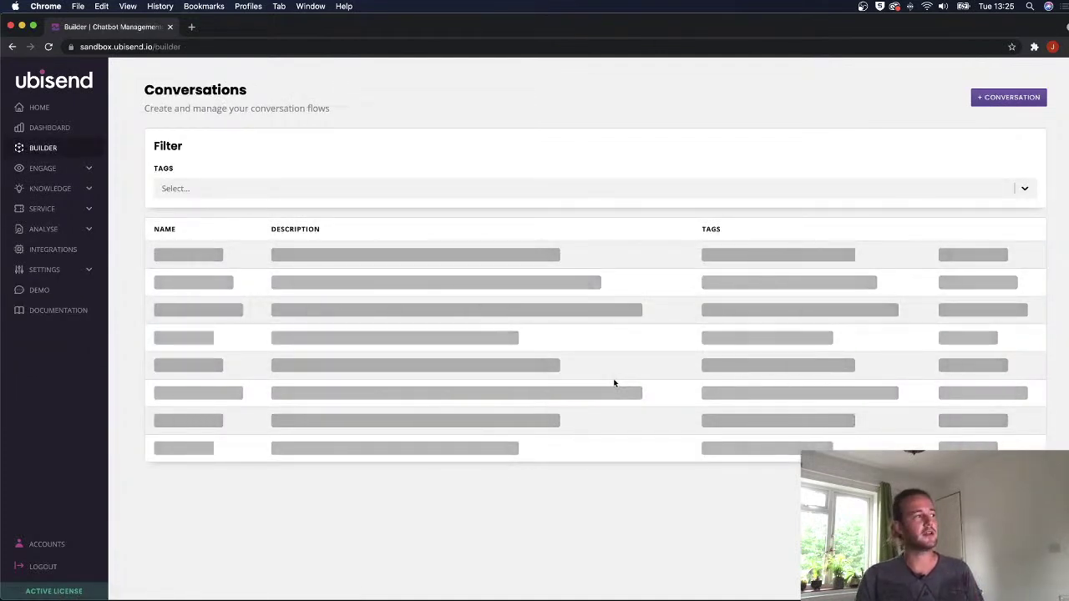
{"action": "scroll", "coordinate": [418, 484], "scroll_direction": "down", "scroll_amount": 5}
{"action": "left_click", "coordinate": [193, 562]}
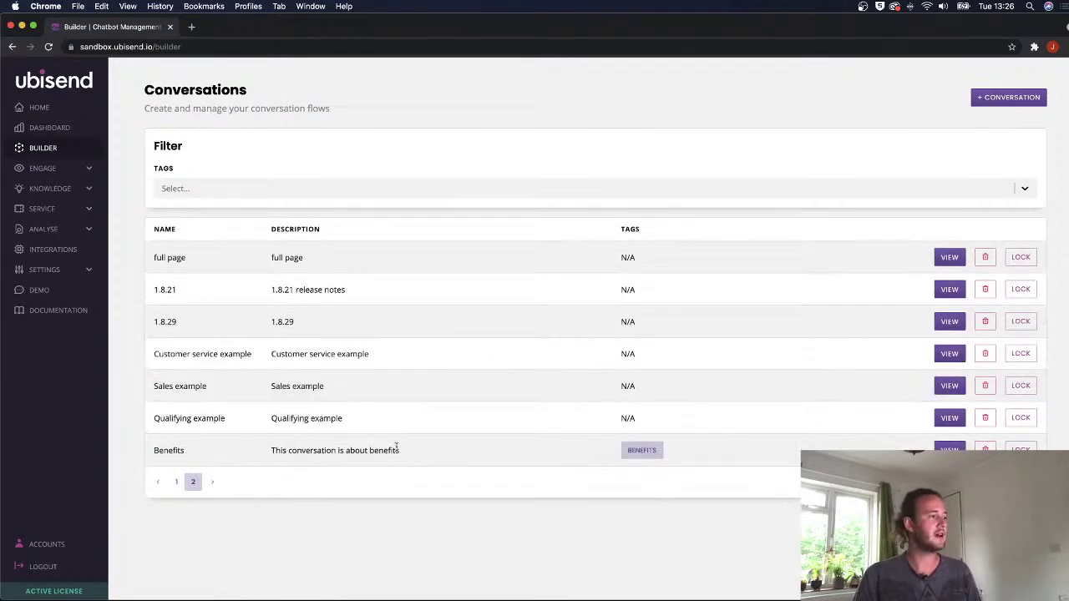
{"action": "left_click", "coordinate": [949, 445]}
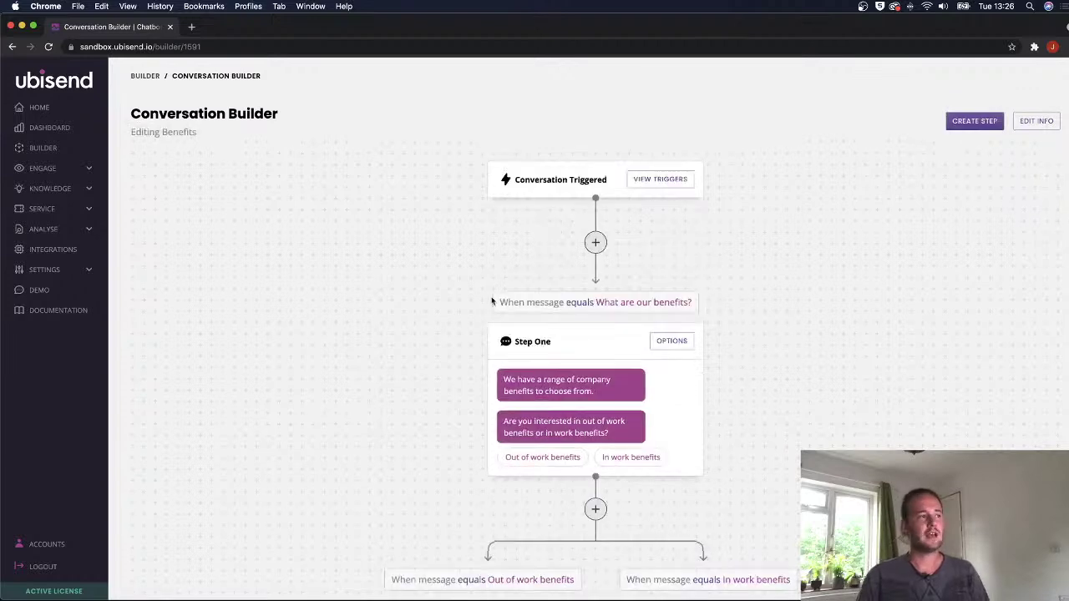
{"action": "scroll", "coordinate": [487, 420], "scroll_direction": "down", "scroll_amount": 4}
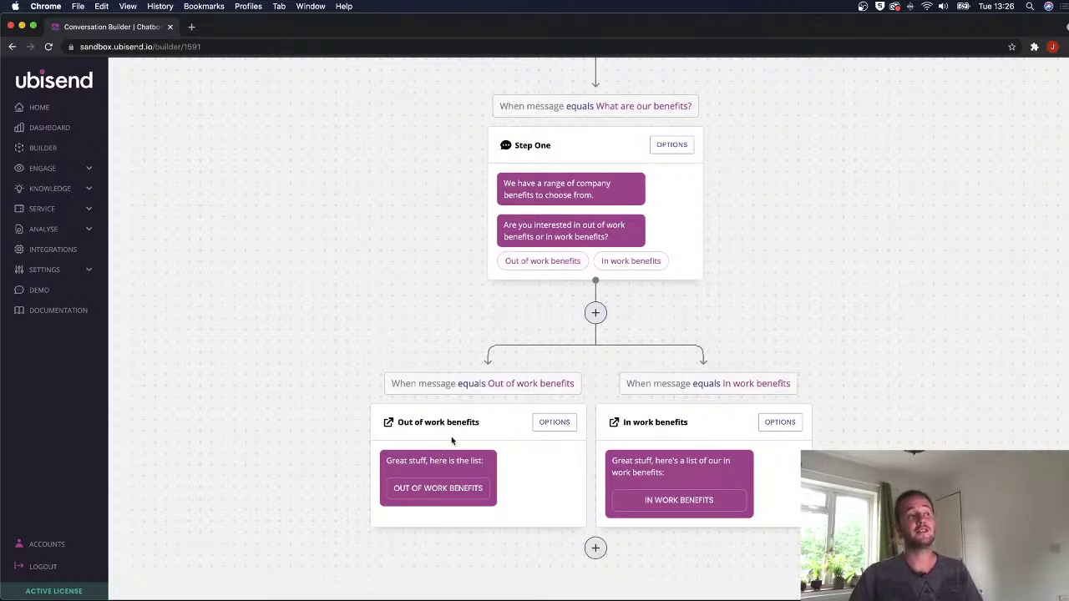
{"action": "left_click", "coordinate": [551, 422]}
{"action": "left_click", "coordinate": [1058, 79]}
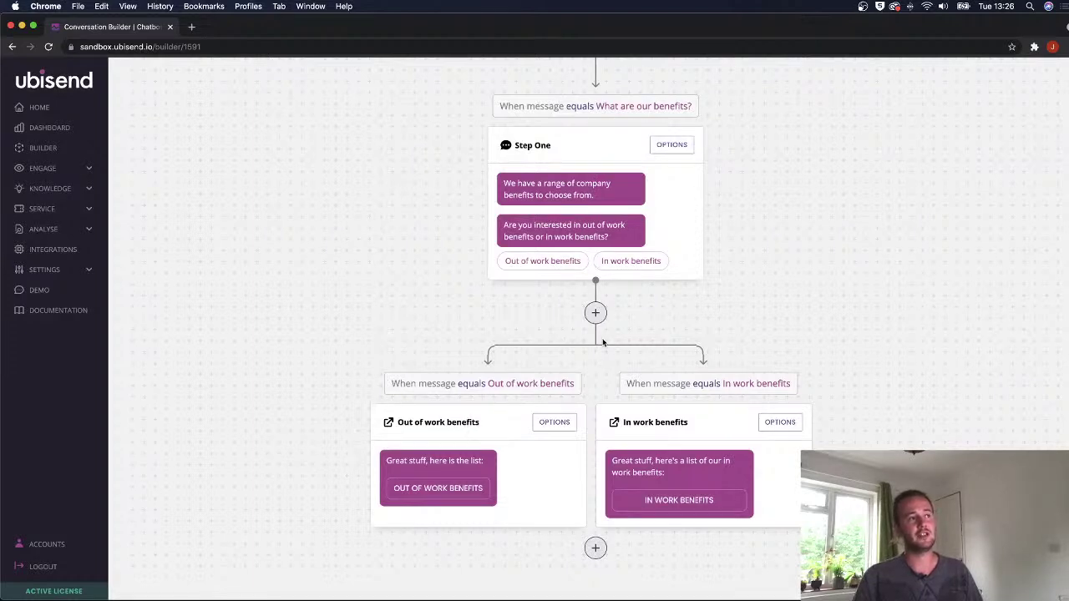
Add the metric "Employees that asked about out of work benefits" to Step One's transition to "Out of work benefits".
{"action": "left_click", "coordinate": [690, 146]}
{"action": "left_click", "coordinate": [215, 194]}
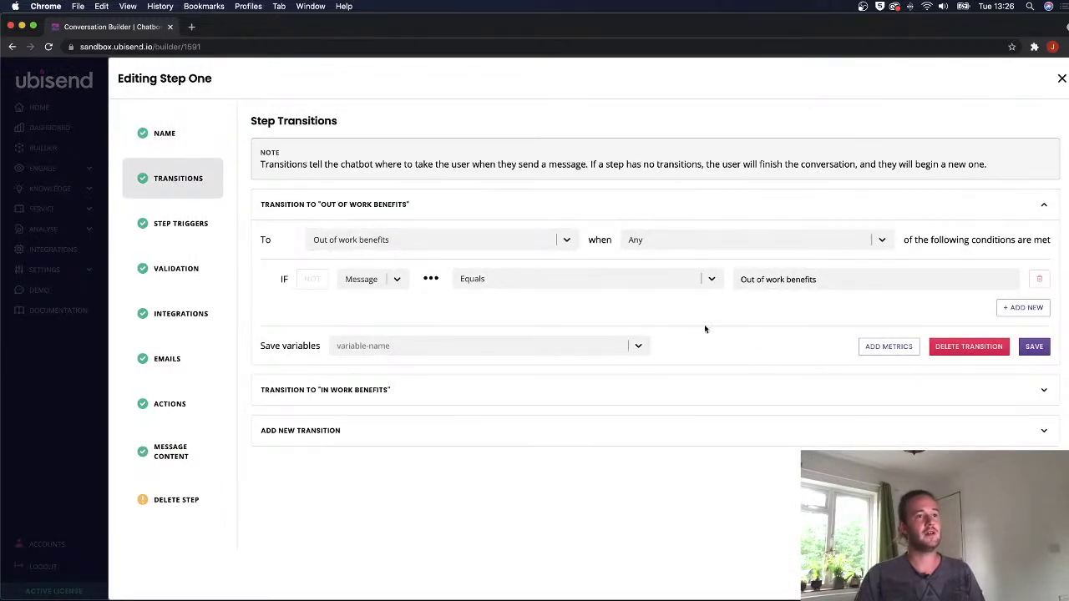
{"action": "left_click", "coordinate": [892, 349]}
{"action": "left_click", "coordinate": [407, 387]}
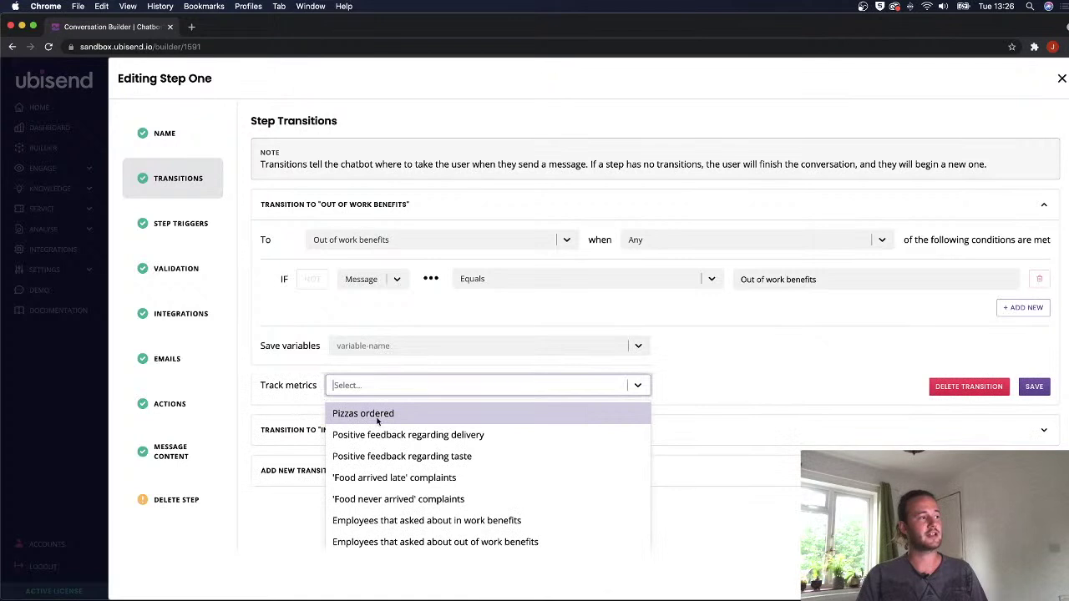
{"action": "left_click", "coordinate": [406, 542]}
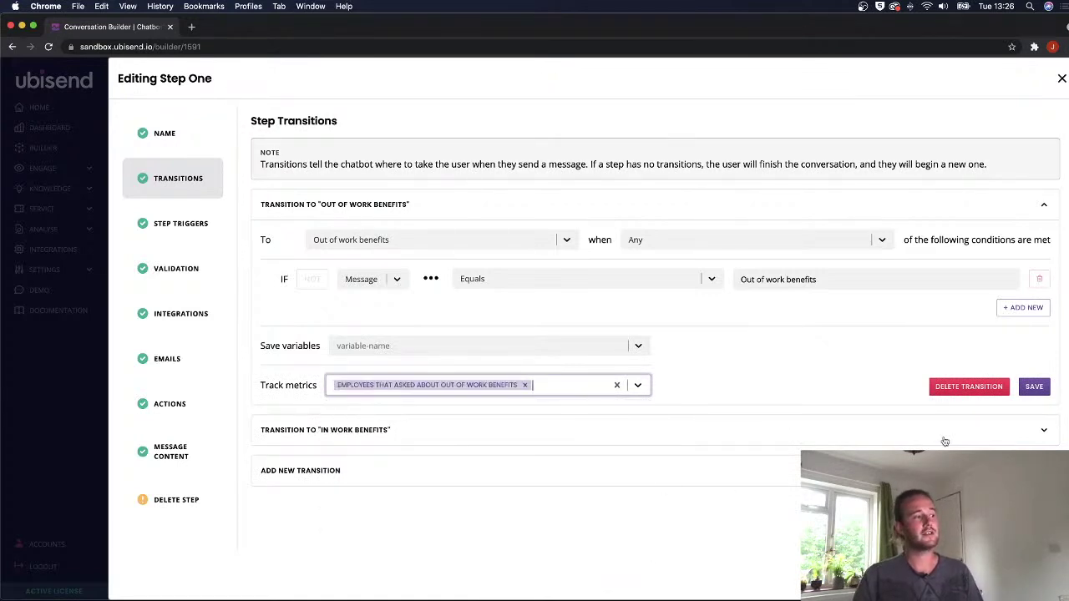
Track "Employees that asked about in work benefits" on Step One's transition to "In work benefits", save the changes and close the step editor.
{"action": "left_click", "coordinate": [1042, 432]}
{"action": "scroll", "coordinate": [443, 451], "scroll_direction": "down", "scroll_amount": 3}
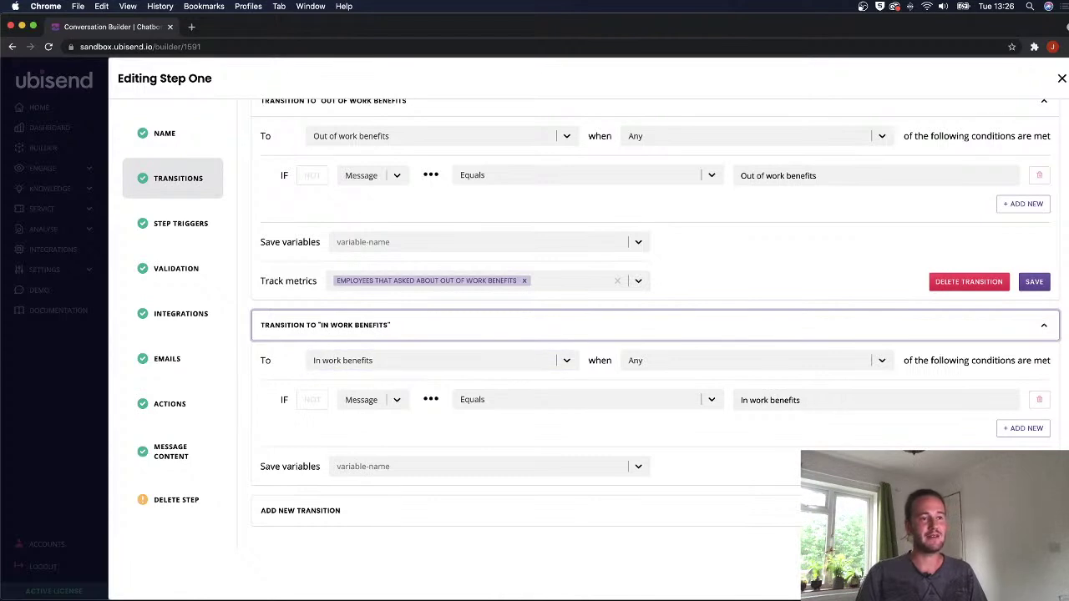
{"action": "scroll", "coordinate": [451, 472], "scroll_direction": "down", "scroll_amount": 1}
{"action": "left_click", "coordinate": [375, 466]}
{"action": "scroll", "coordinate": [387, 484], "scroll_direction": "down", "scroll_amount": 2}
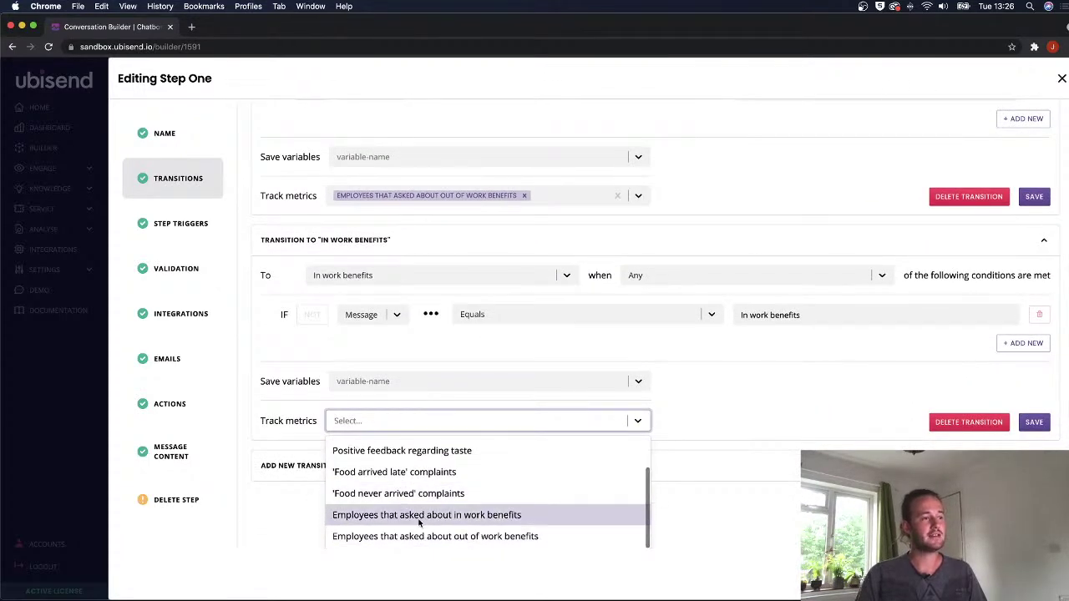
{"action": "left_click", "coordinate": [419, 516]}
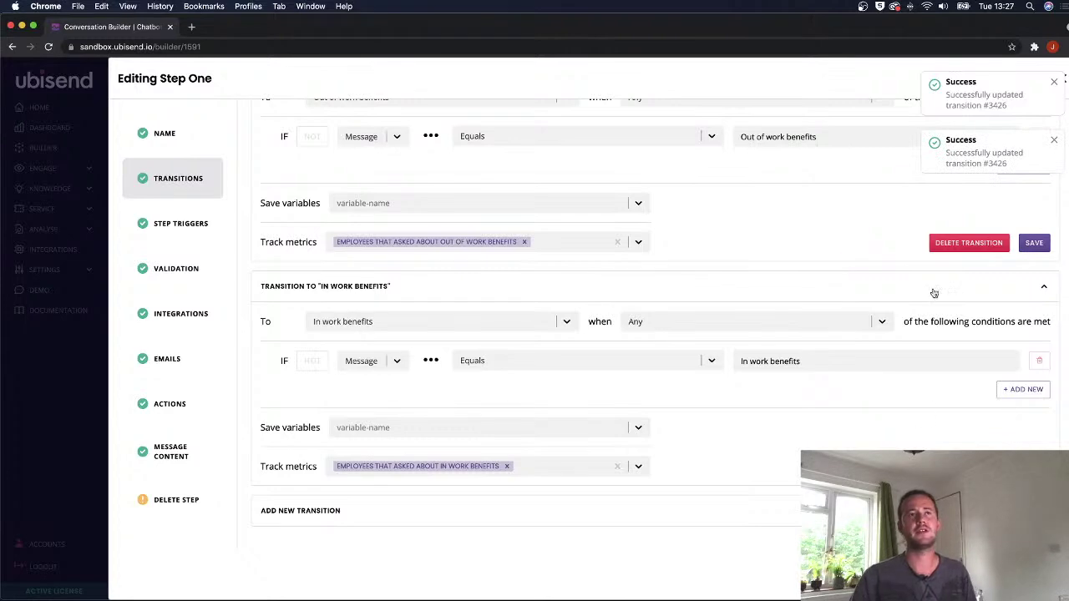
{"action": "left_click", "coordinate": [1057, 81]}
{"action": "left_click", "coordinate": [1059, 81]}
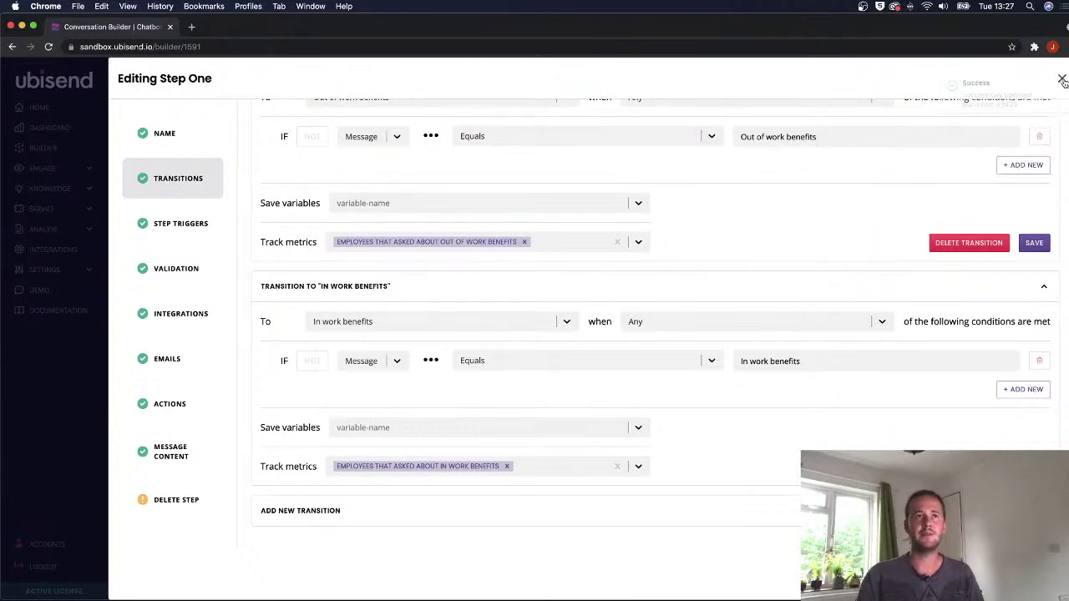
{"action": "left_click", "coordinate": [1062, 81]}
Open the chatbot dashboard for editing and bring up the list of new metrics.
{"action": "scroll", "coordinate": [785, 300], "scroll_direction": "down", "scroll_amount": 5}
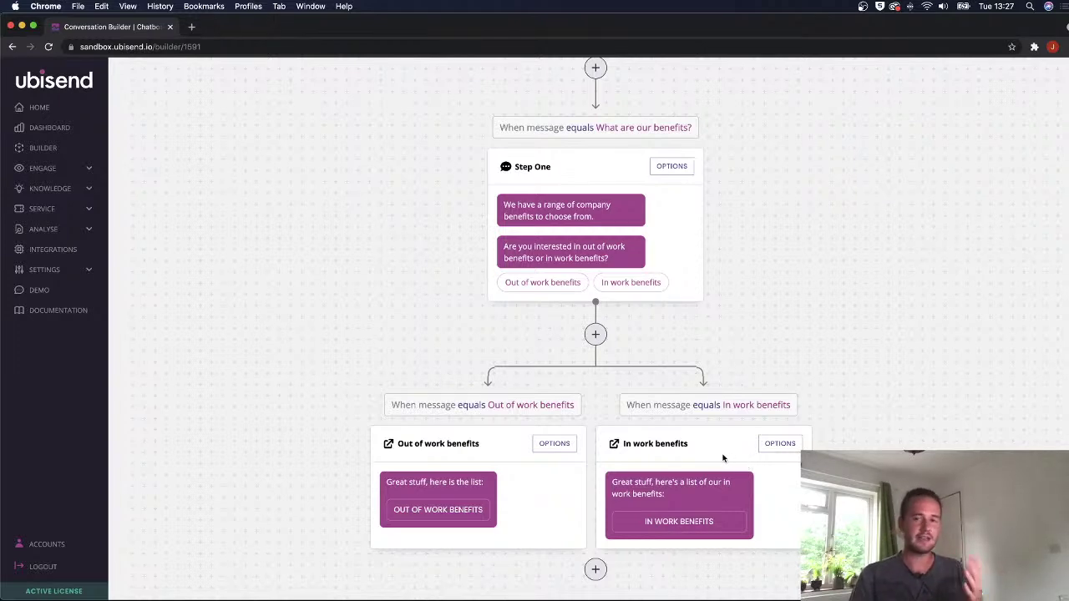
{"action": "left_click", "coordinate": [50, 127]}
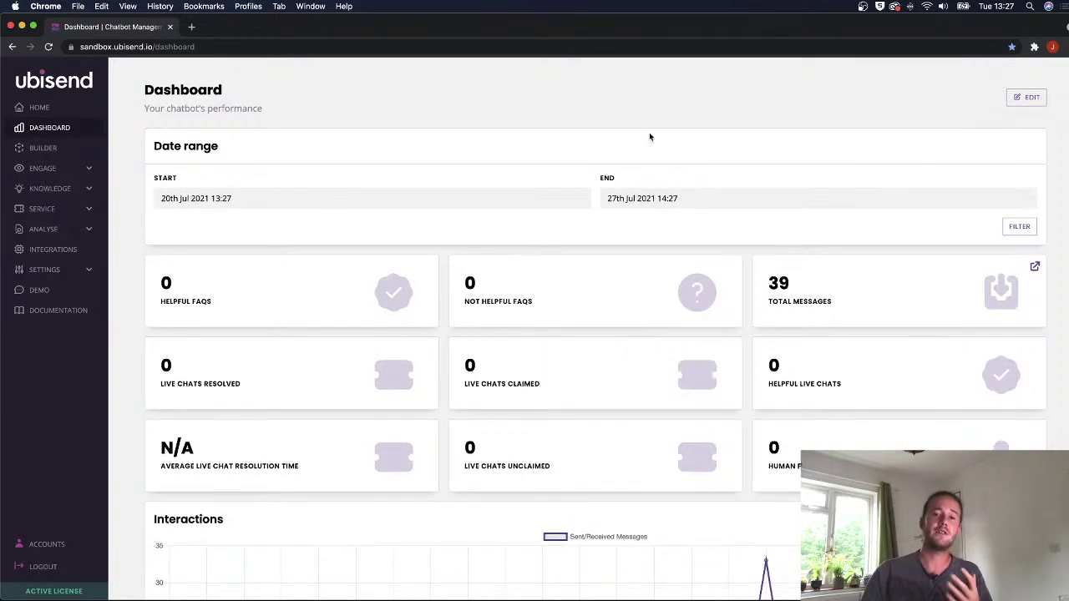
{"action": "left_click", "coordinate": [1026, 97]}
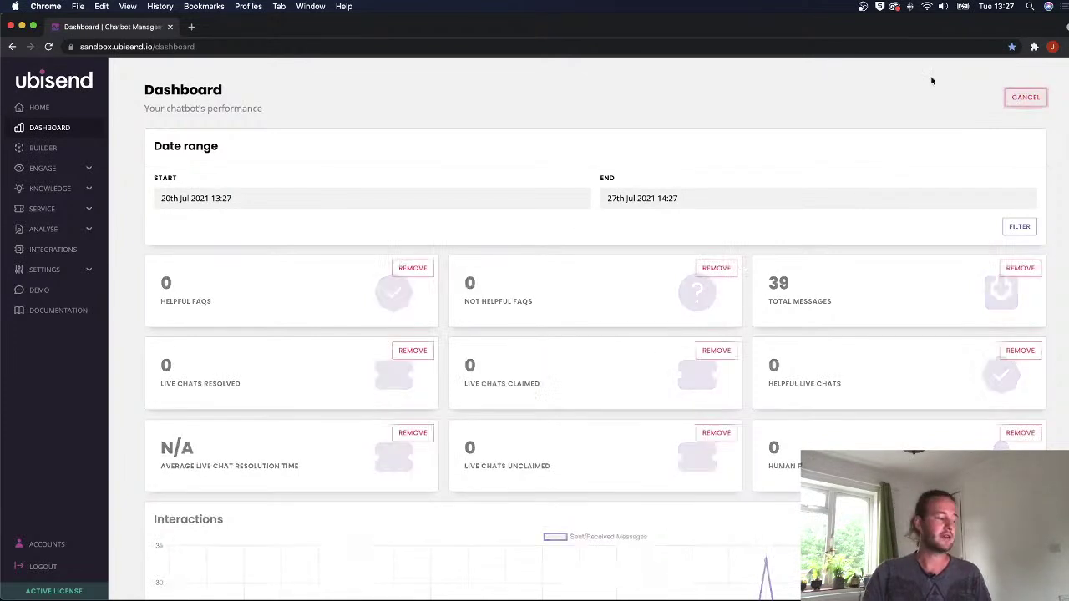
{"action": "scroll", "coordinate": [949, 277], "scroll_direction": "down", "scroll_amount": 2}
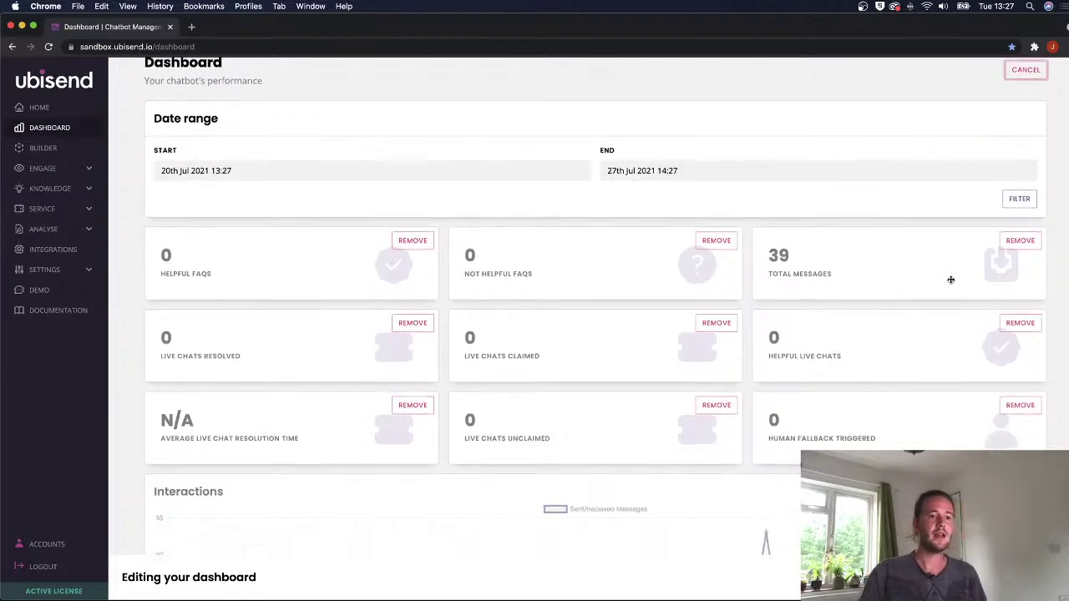
{"action": "left_click", "coordinate": [995, 577]}
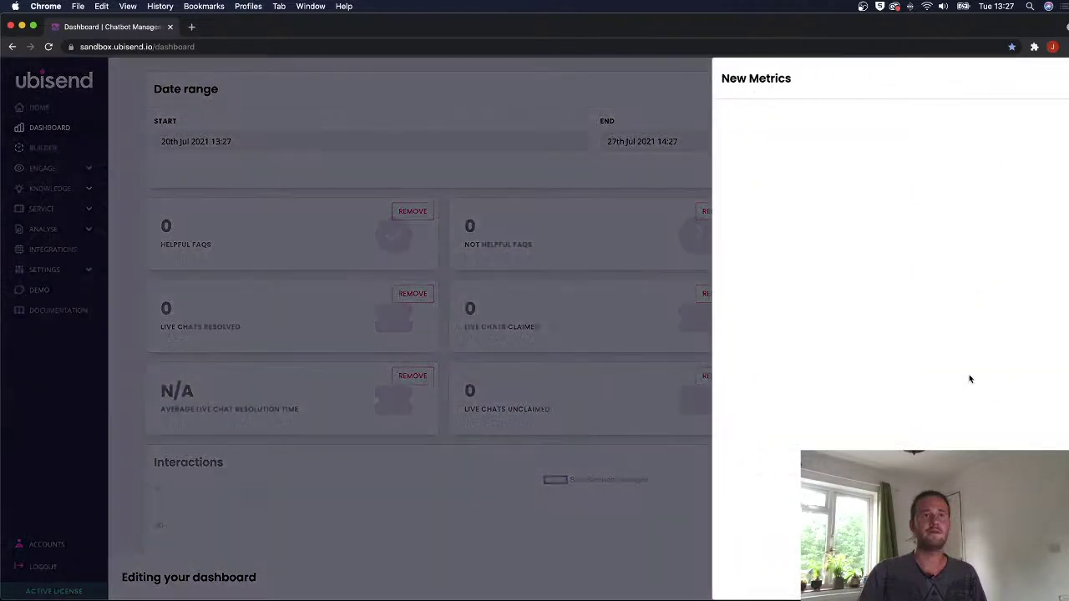
Add "Employees that asked about in work benefits" and "Employees that asked about out of work benefits" to the dashboard and close the metrics list.
{"action": "scroll", "coordinate": [794, 177], "scroll_direction": "down", "scroll_amount": 5}
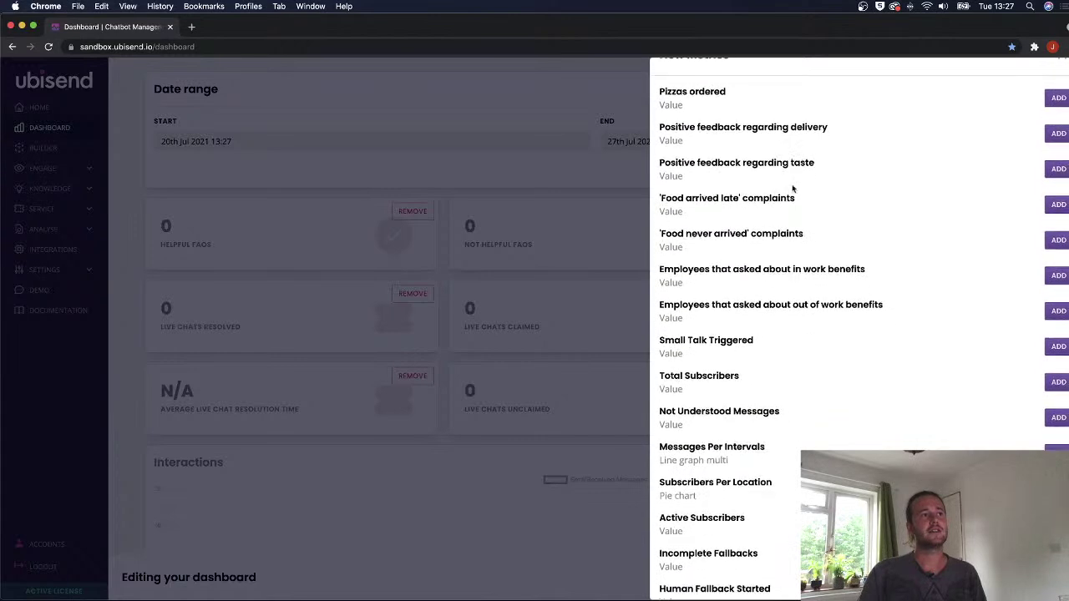
{"action": "scroll", "coordinate": [793, 195], "scroll_direction": "up", "scroll_amount": 5}
{"action": "left_click_drag", "start_coordinate": [876, 330], "coordinate": [657, 293]}
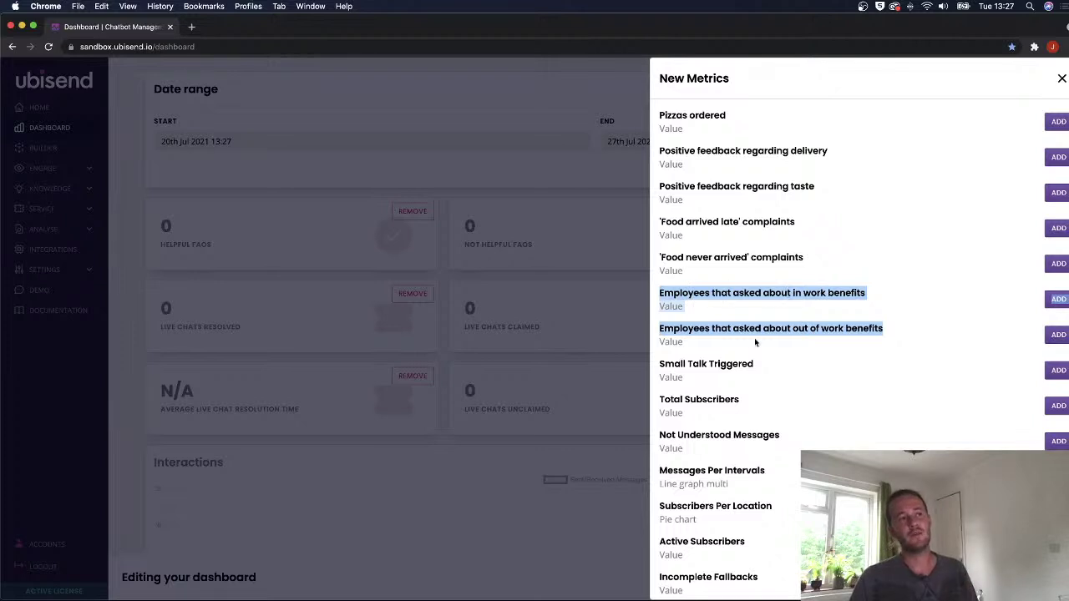
{"action": "left_click", "coordinate": [834, 305]}
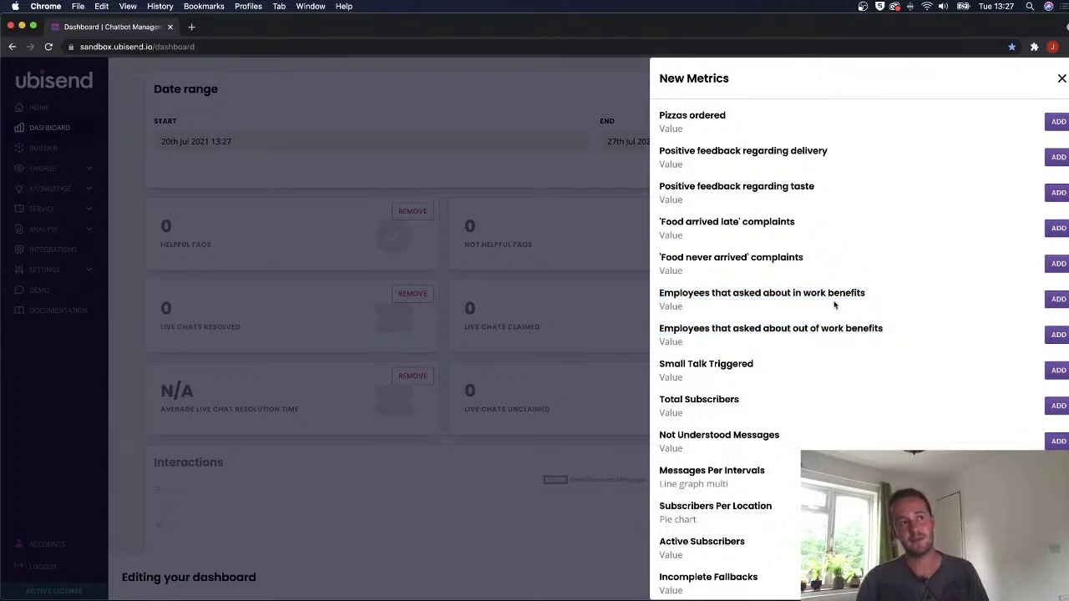
{"action": "left_click", "coordinate": [1058, 299]}
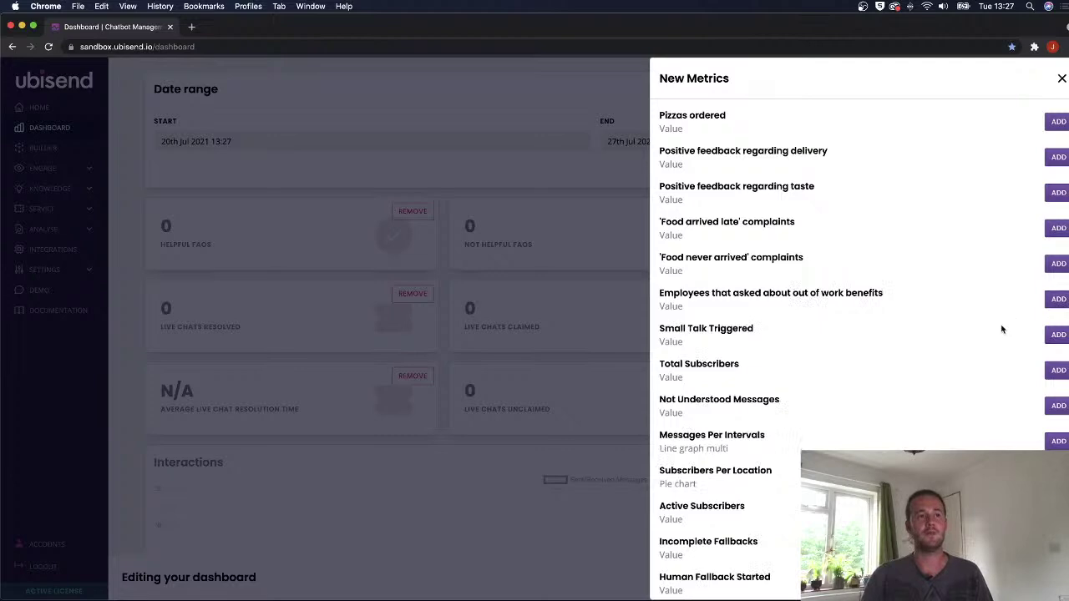
{"action": "left_click", "coordinate": [1054, 299]}
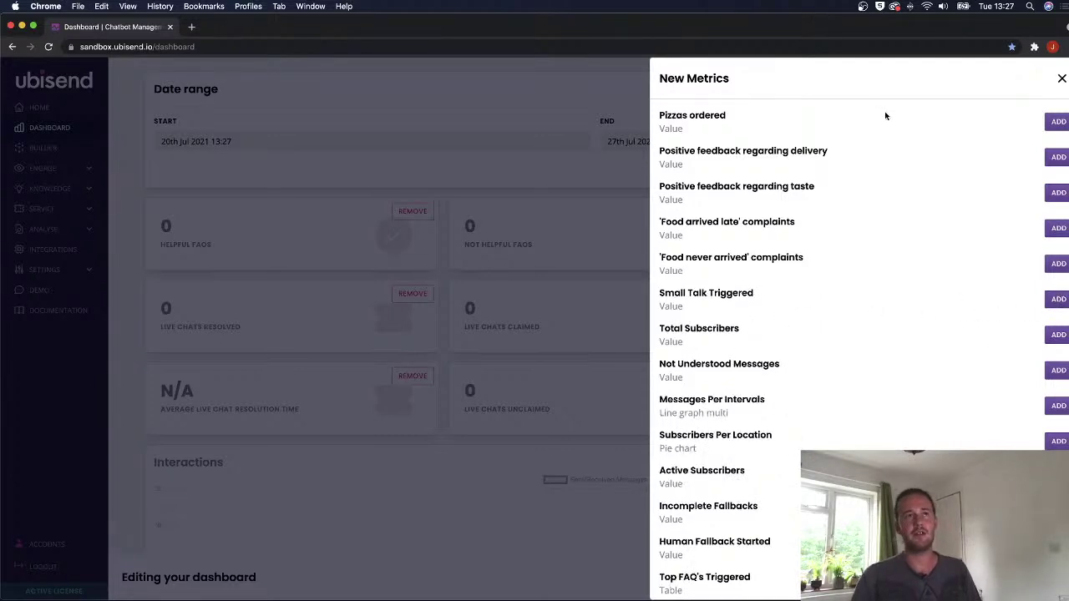
{"action": "left_click", "coordinate": [1061, 77]}
Move the "Employees that asked about in work benefits" card up to directly below the Average Live Chat Resolution Time card.
{"action": "scroll", "coordinate": [615, 332], "scroll_direction": "down", "scroll_amount": 10}
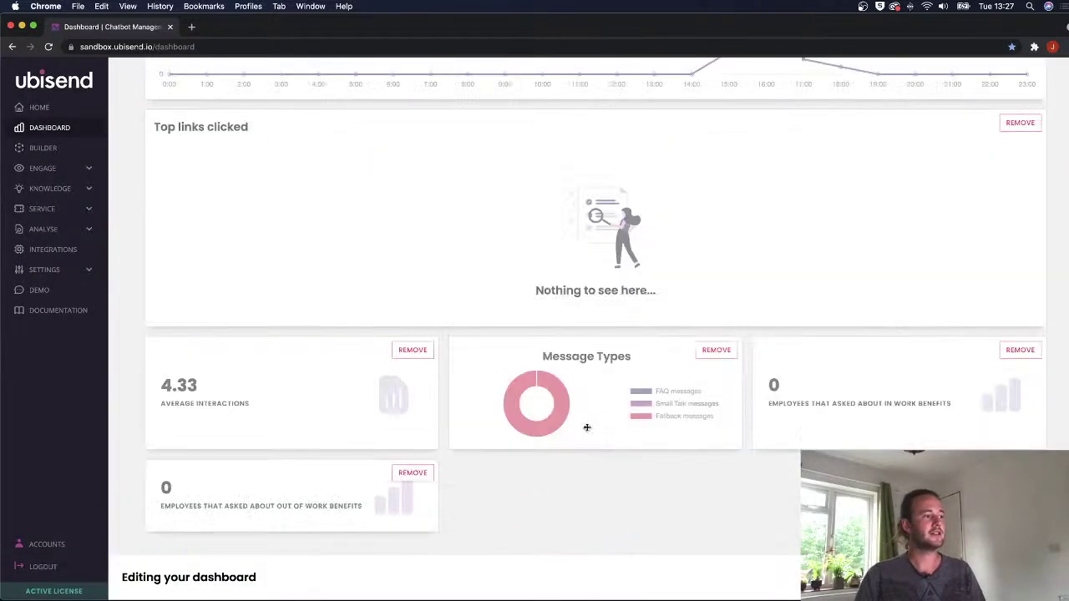
{"action": "scroll", "coordinate": [702, 470], "scroll_direction": "up", "scroll_amount": 2}
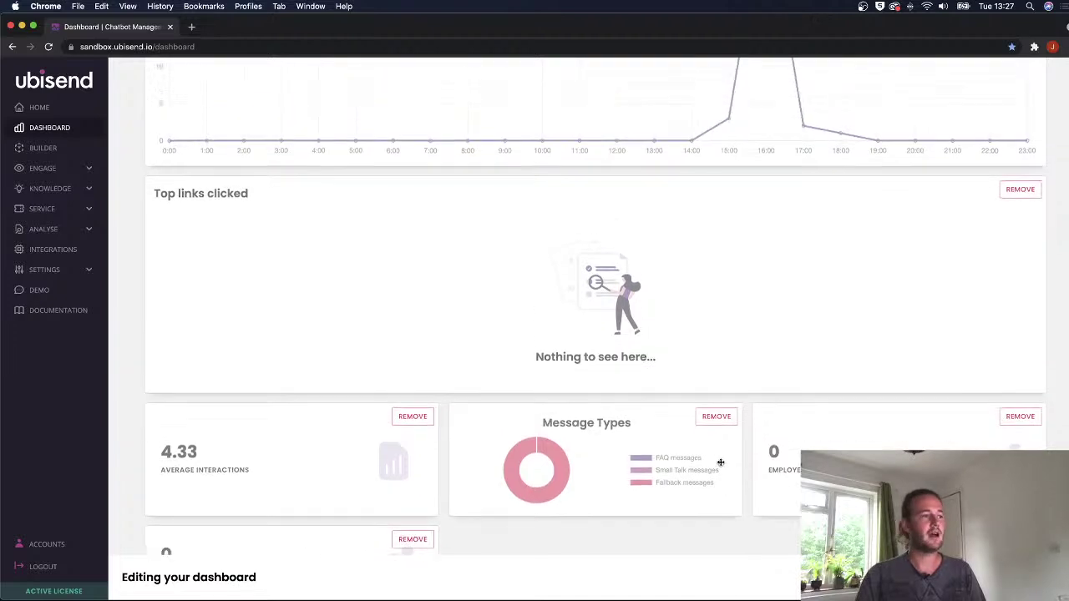
{"action": "left_click_drag", "start_coordinate": [806, 443], "coordinate": [398, 241]}
{"action": "scroll", "coordinate": [410, 258], "scroll_direction": "down", "scroll_amount": 2}
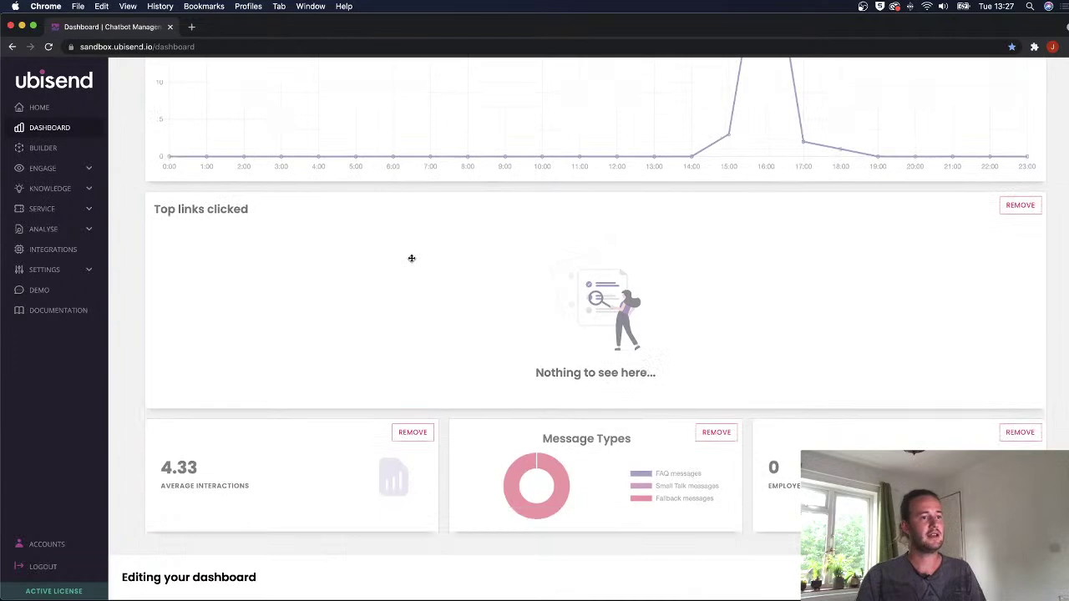
Try to place the "Employees that asked about out of work benefits" card beside the in work benefits card and save the dashboard.
{"action": "scroll", "coordinate": [683, 367], "scroll_direction": "up", "scroll_amount": 2}
{"action": "left_click_drag", "start_coordinate": [780, 490], "coordinate": [426, 73]}
{"action": "scroll", "coordinate": [486, 195], "scroll_direction": "up", "scroll_amount": 7}
{"action": "left_click_drag", "start_coordinate": [486, 193], "coordinate": [501, 225]}
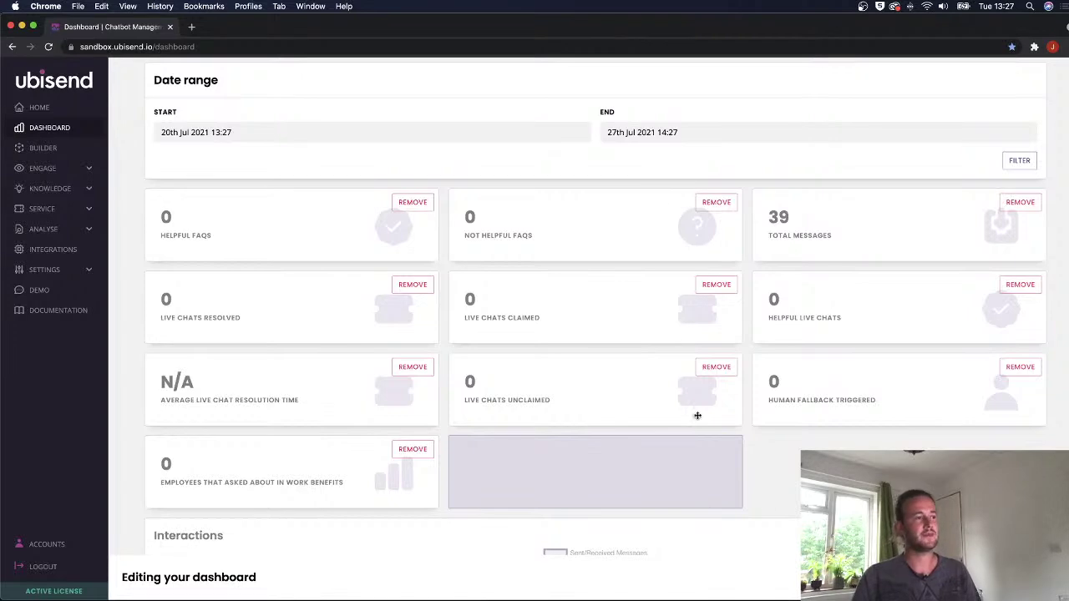
{"action": "scroll", "coordinate": [735, 443], "scroll_direction": "down", "scroll_amount": 5}
{"action": "scroll", "coordinate": [733, 456], "scroll_direction": "down", "scroll_amount": 4}
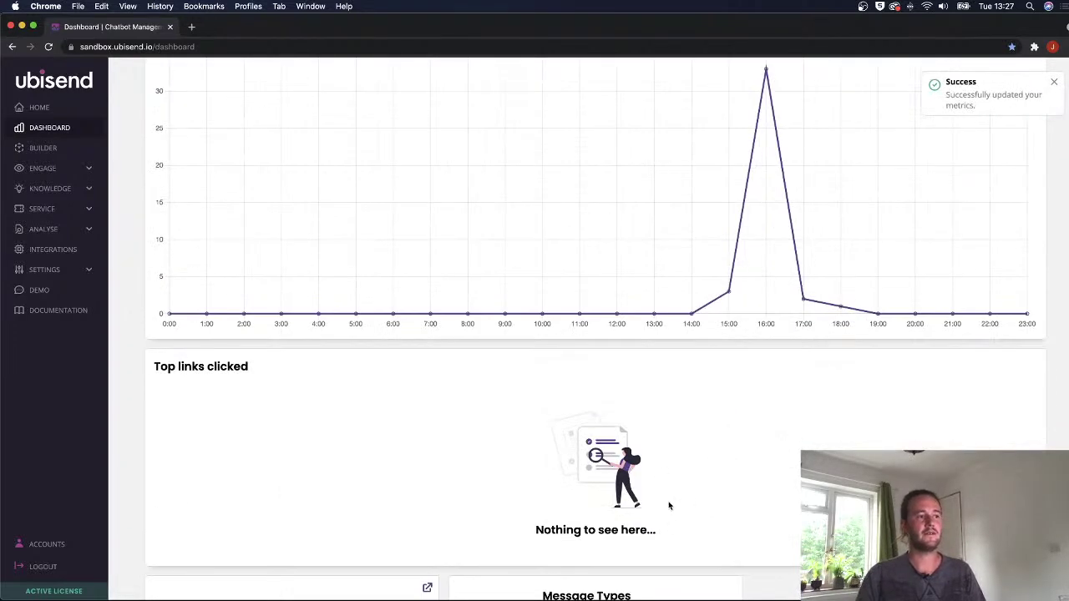
{"action": "scroll", "coordinate": [601, 432], "scroll_direction": "up", "scroll_amount": 8}
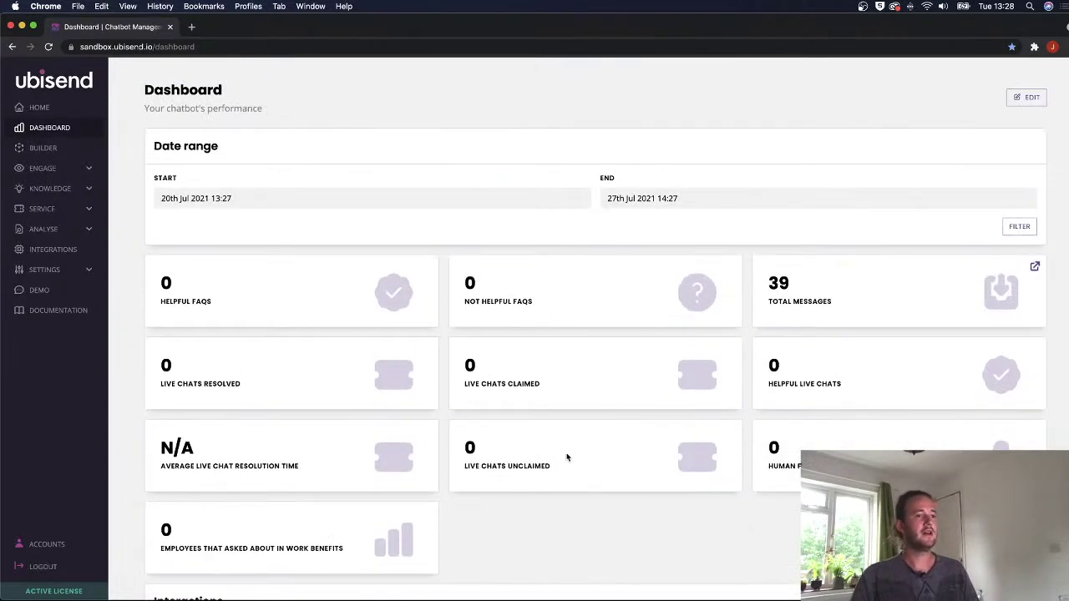
{"action": "scroll", "coordinate": [611, 477], "scroll_direction": "down", "scroll_amount": 2}
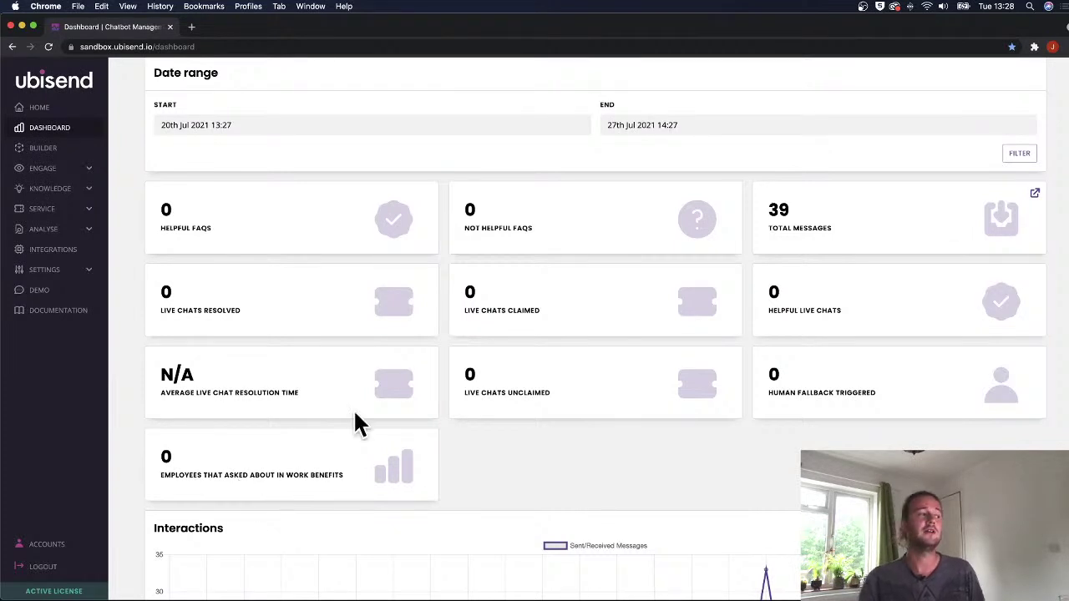
{"action": "scroll", "coordinate": [300, 461], "scroll_direction": "up", "scroll_amount": 3}
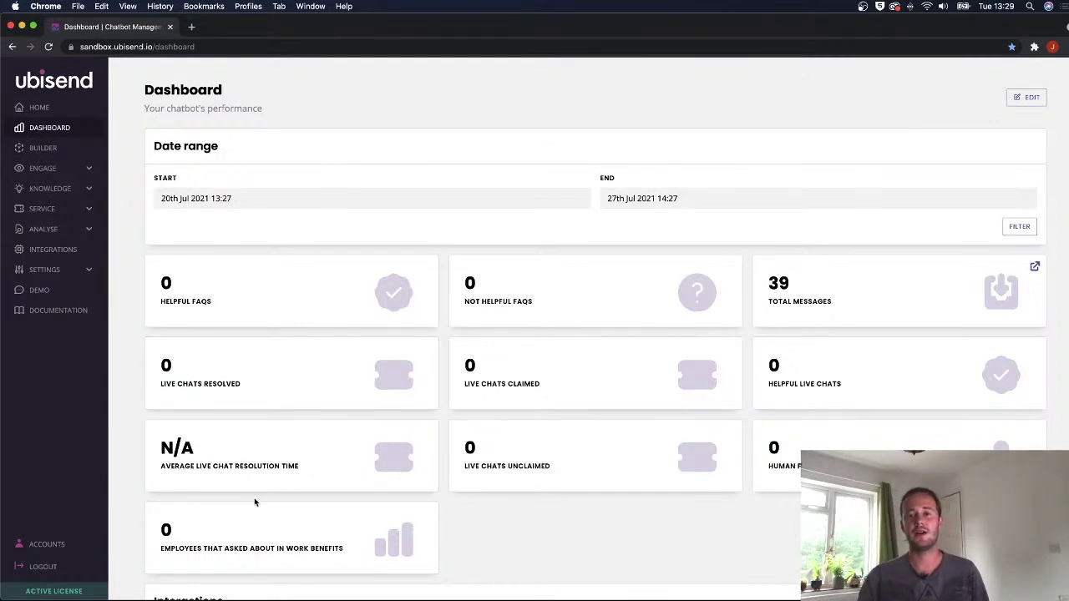
{"action": "scroll", "coordinate": [532, 498], "scroll_direction": "down", "scroll_amount": 2}
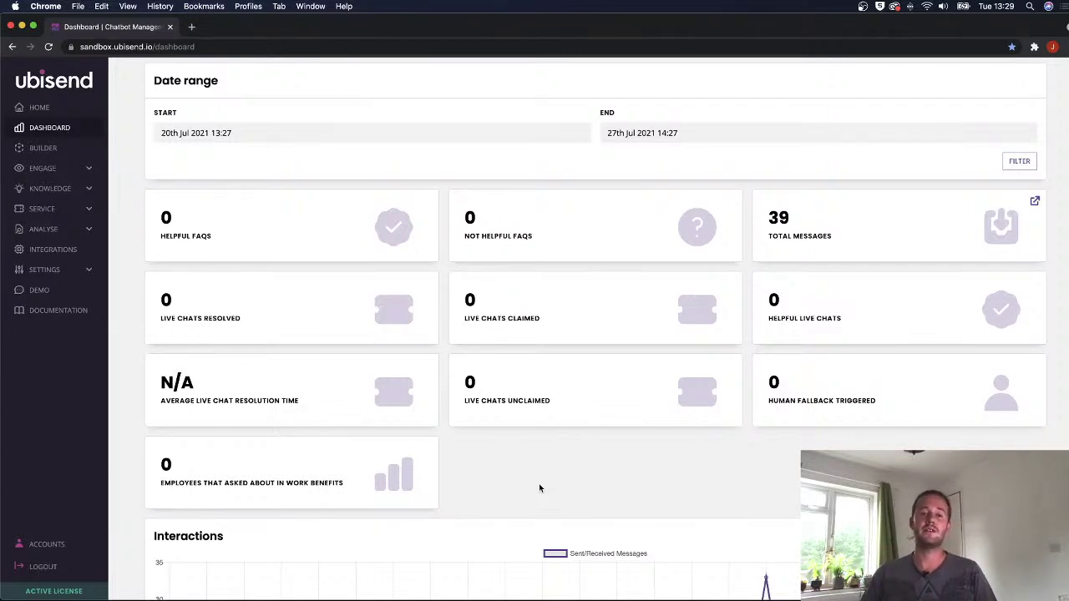
Switch to the ubiHR account and open its dashboard.
{"action": "left_click", "coordinate": [46, 543]}
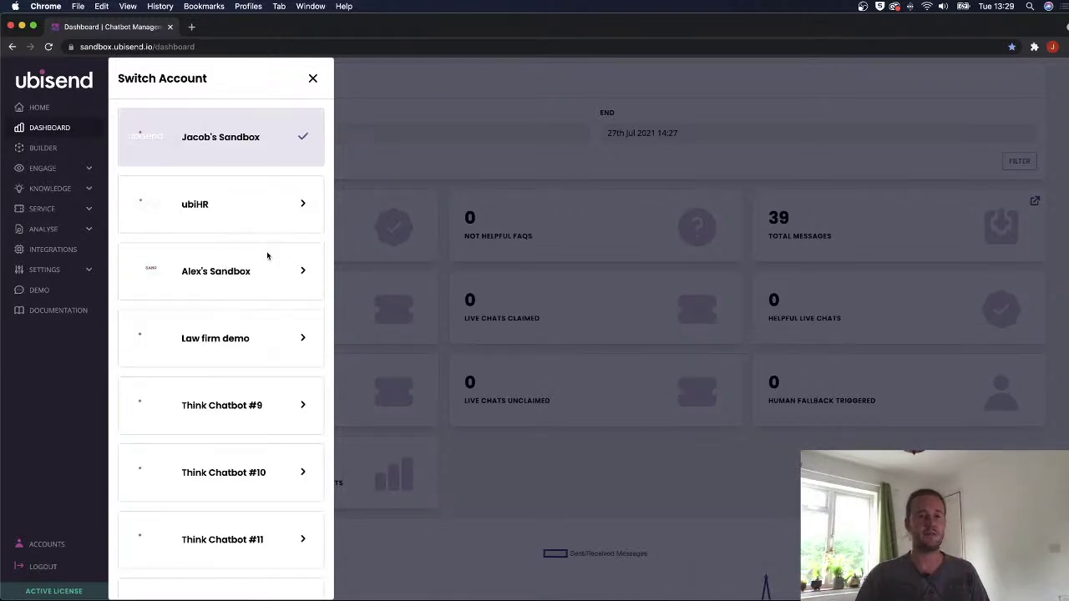
{"action": "left_click", "coordinate": [290, 201]}
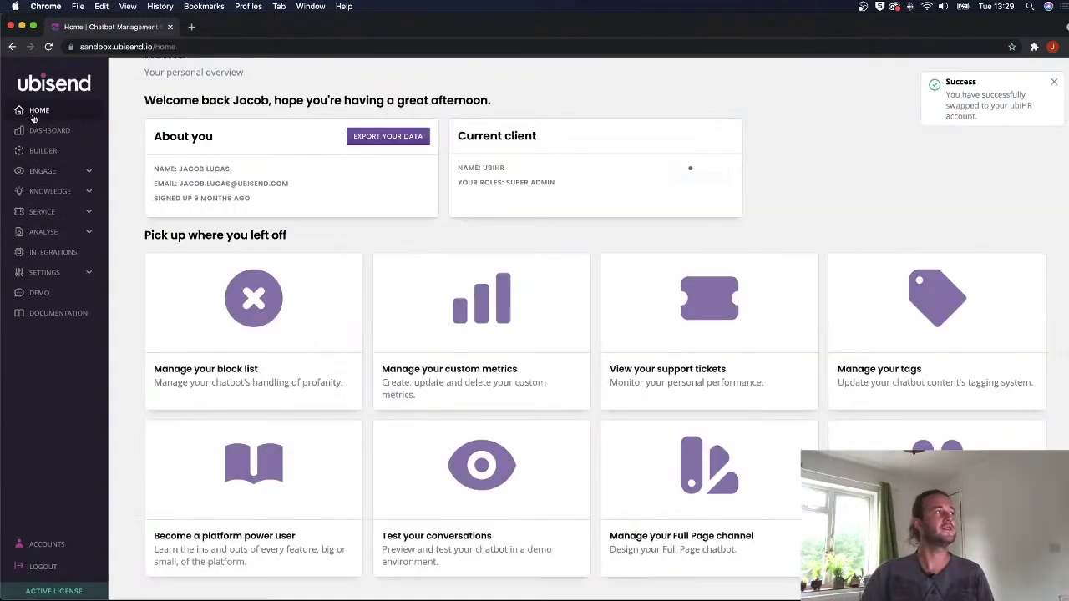
{"action": "left_click", "coordinate": [40, 130]}
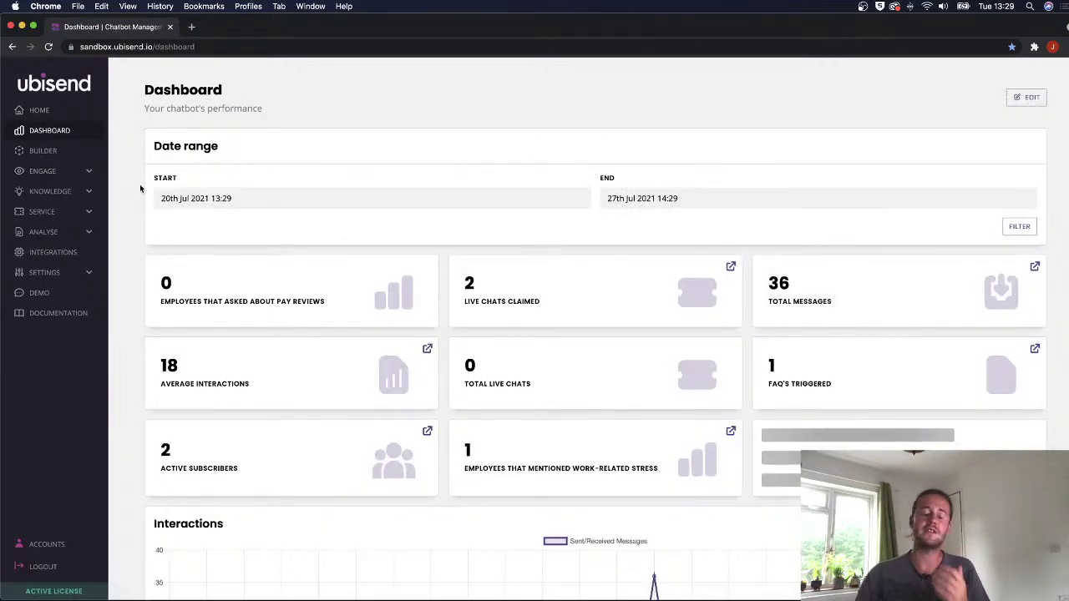
Set the dashboard's start date to 1st Apr 2021 and apply the date filter.
{"action": "left_click", "coordinate": [184, 199]}
{"action": "left_click", "coordinate": [164, 220]}
{"action": "left_click", "coordinate": [164, 219]}
{"action": "left_click", "coordinate": [164, 219]}
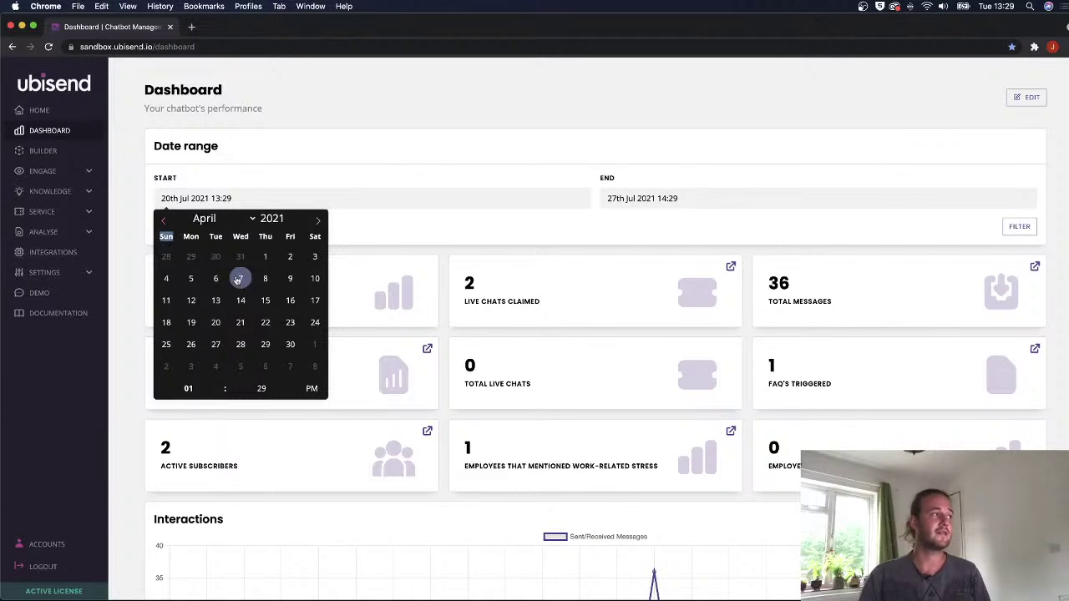
{"action": "left_click", "coordinate": [264, 257]}
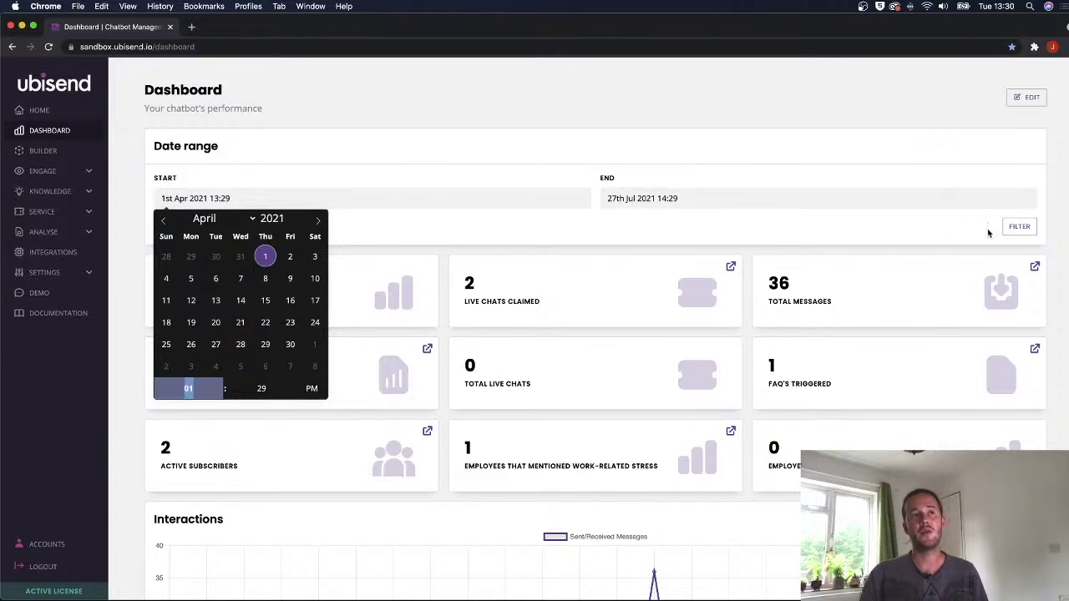
{"action": "left_click", "coordinate": [1018, 231]}
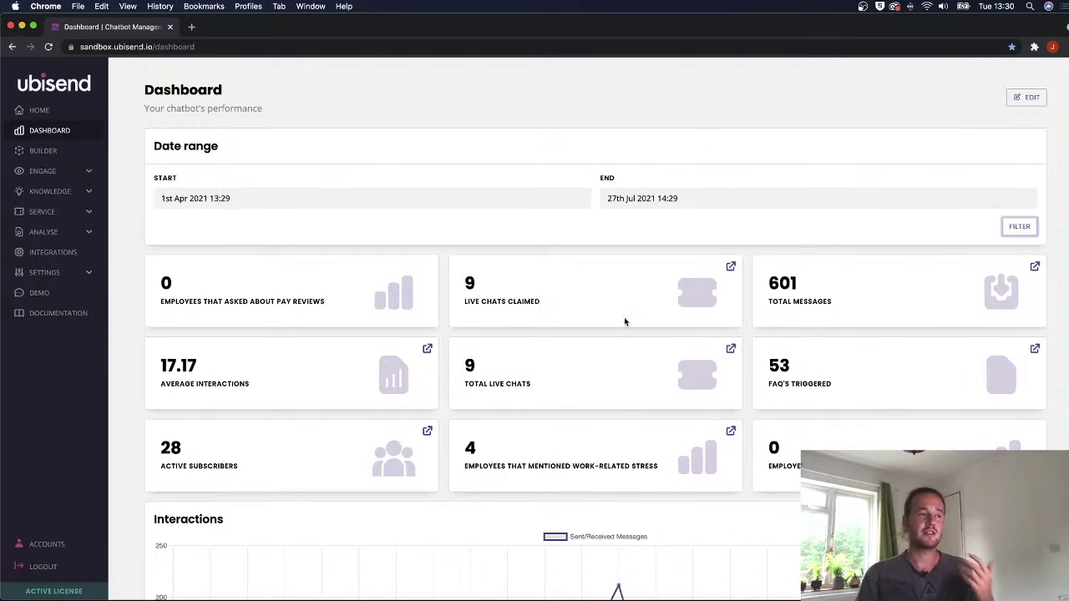
Review the Interactions chart, the Top FAQ's Triggered table, the Messages Per Intervals chart with its interval options, and the metric cards.
{"action": "scroll", "coordinate": [622, 325], "scroll_direction": "down", "scroll_amount": 8}
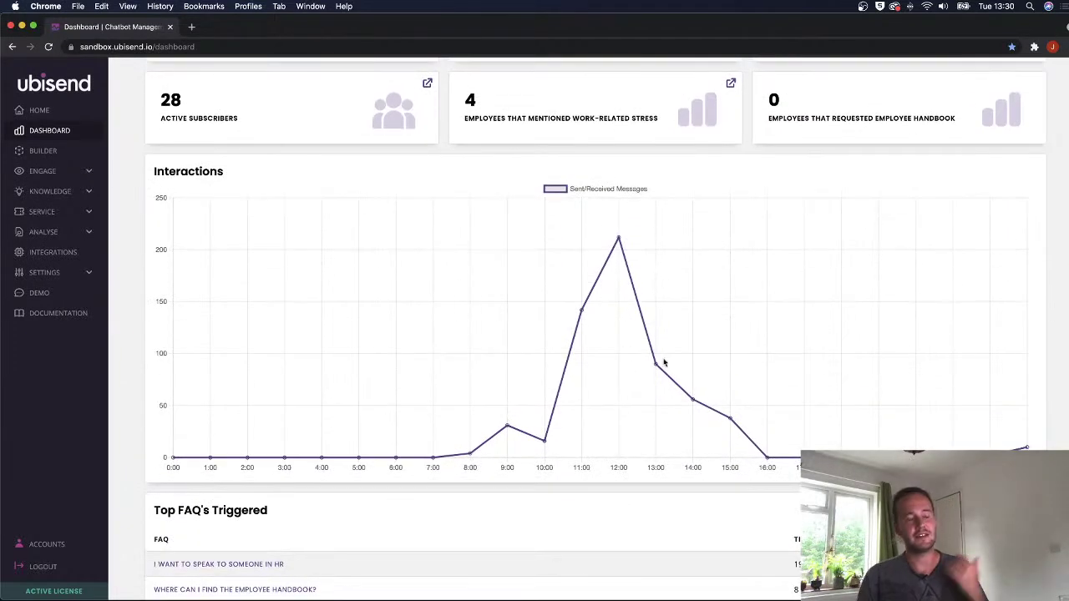
{"action": "scroll", "coordinate": [660, 359], "scroll_direction": "down", "scroll_amount": 6}
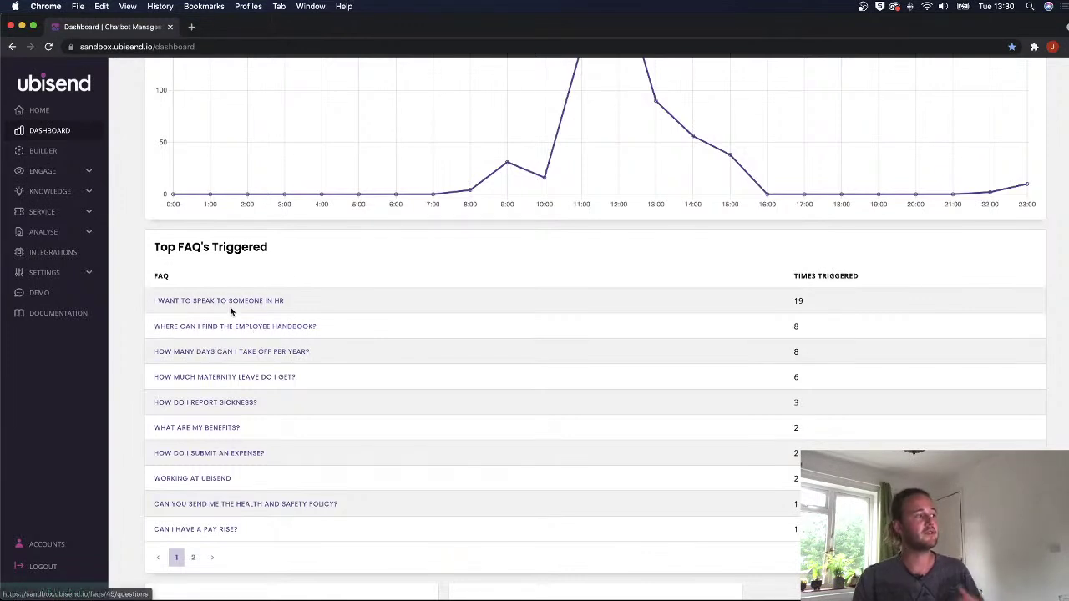
{"action": "scroll", "coordinate": [223, 307], "scroll_direction": "down", "scroll_amount": 1}
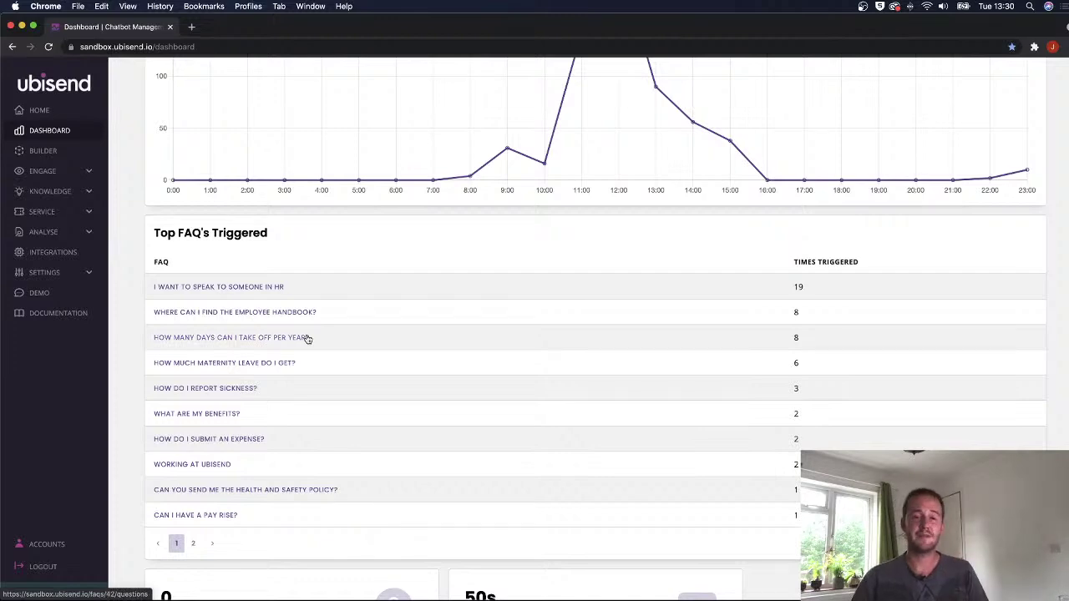
{"action": "scroll", "coordinate": [365, 318], "scroll_direction": "down", "scroll_amount": 9}
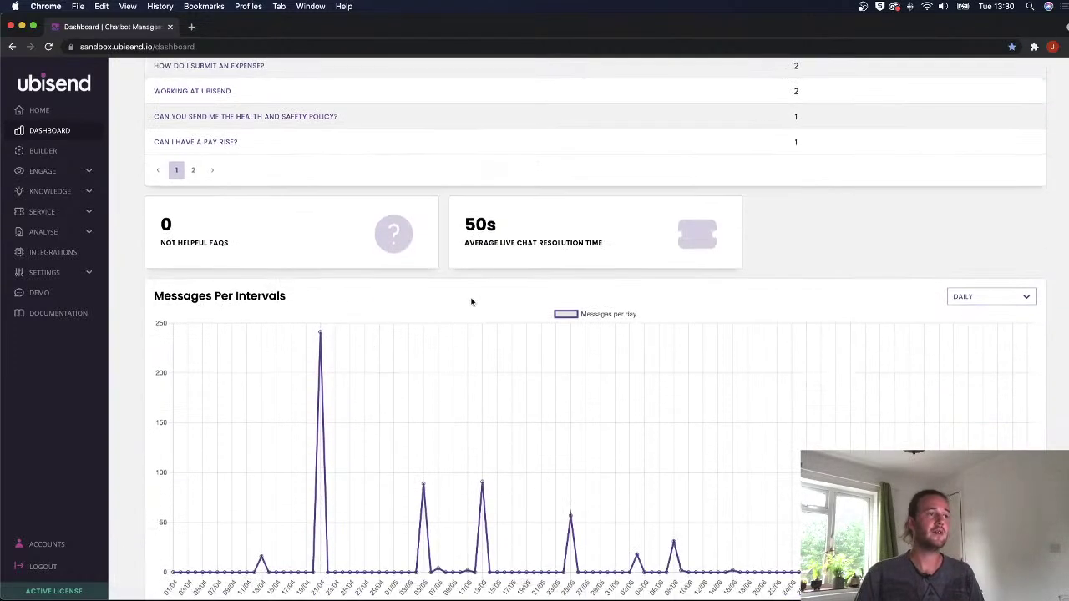
{"action": "scroll", "coordinate": [522, 247], "scroll_direction": "down", "scroll_amount": 3}
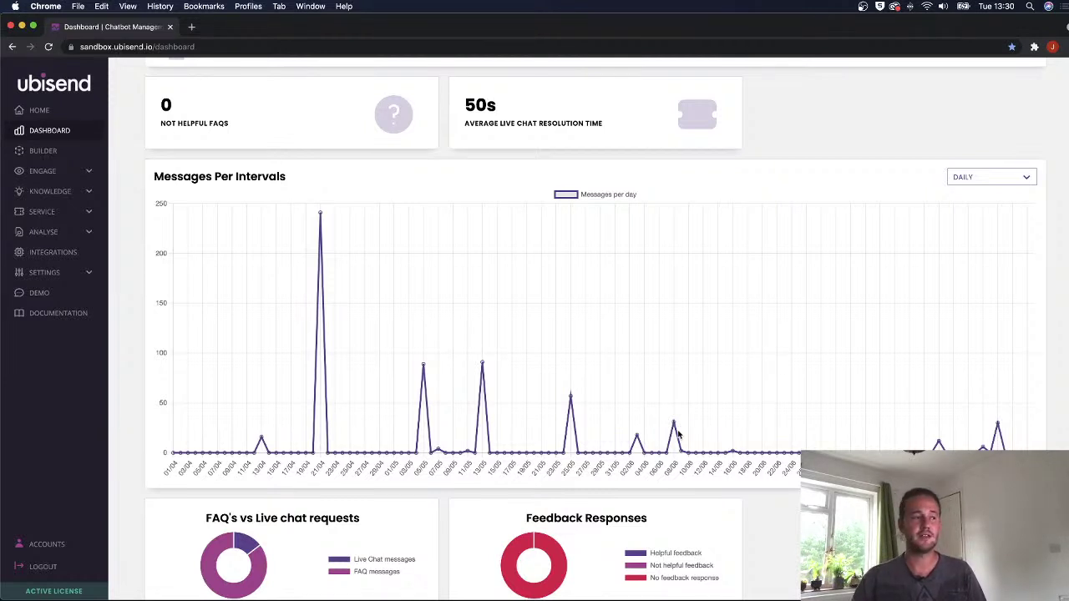
{"action": "left_click", "coordinate": [977, 180]}
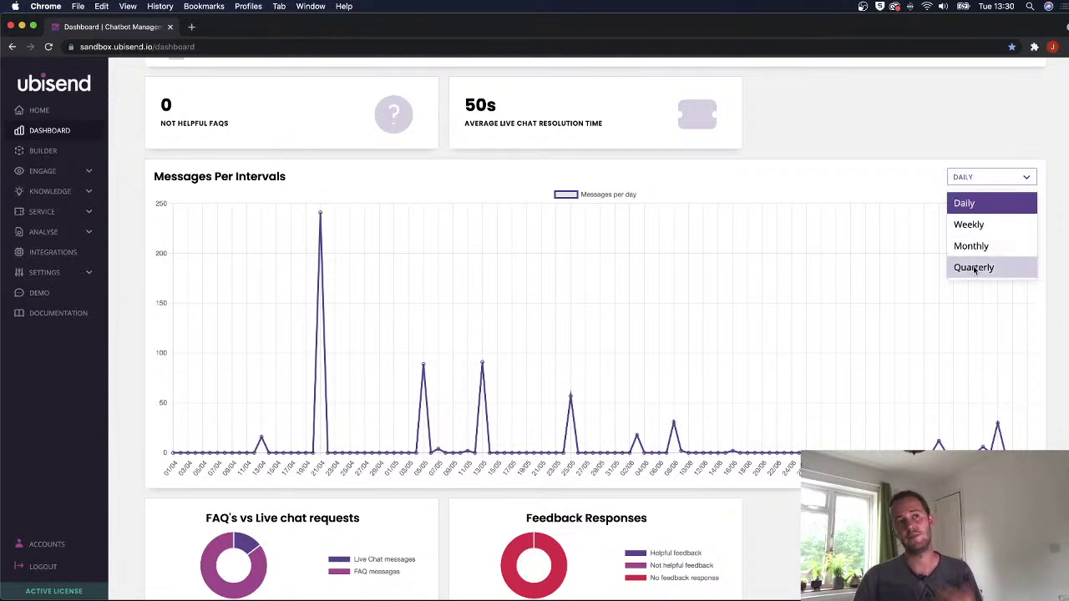
{"action": "left_click", "coordinate": [852, 191]}
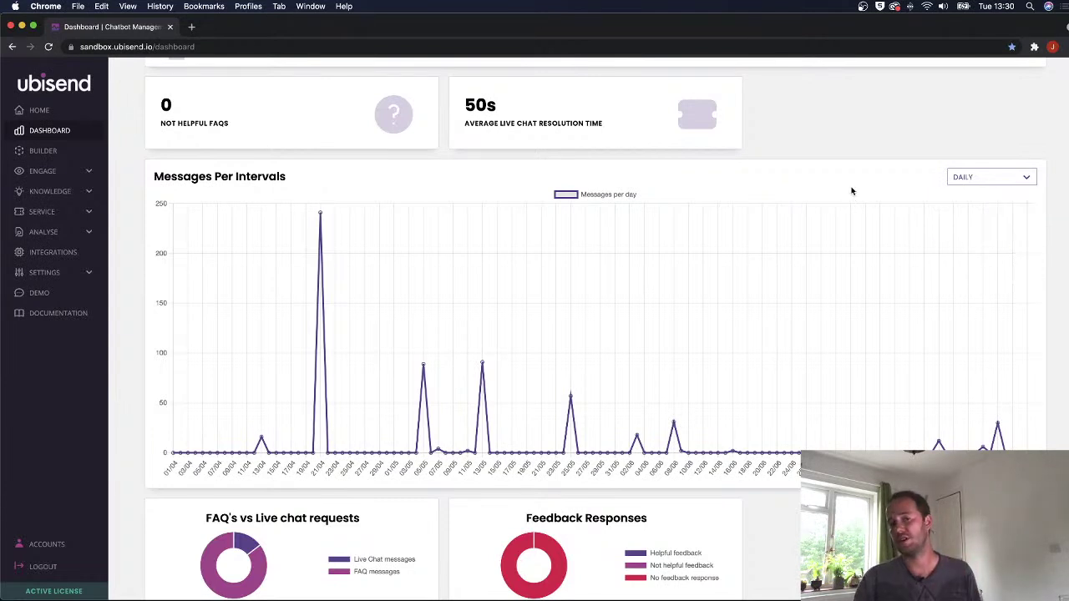
{"action": "scroll", "coordinate": [843, 216], "scroll_direction": "down", "scroll_amount": 1}
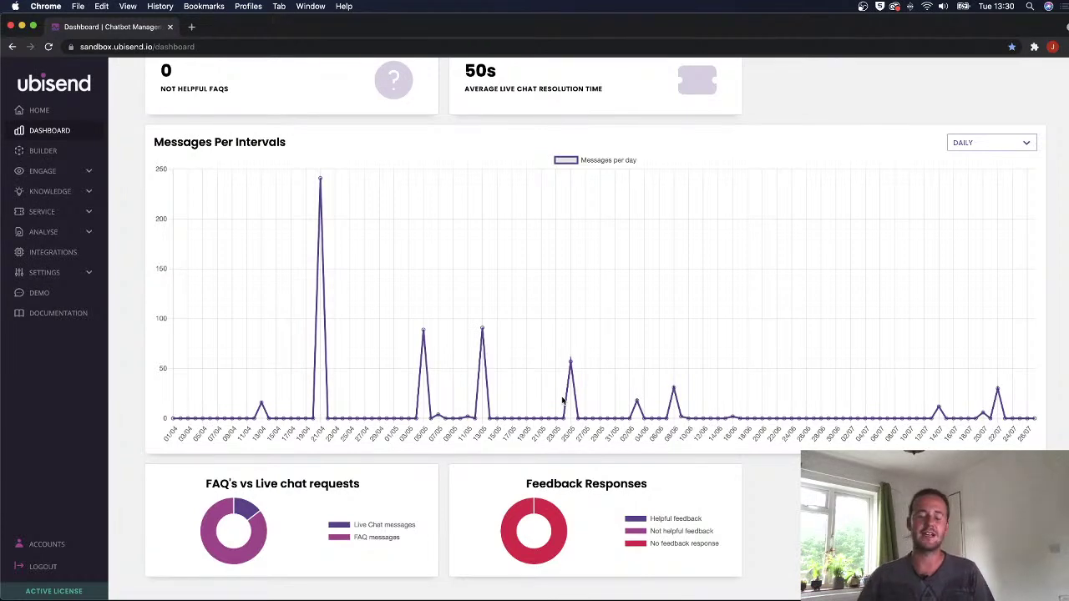
{"action": "scroll", "coordinate": [614, 380], "scroll_direction": "up", "scroll_amount": 5}
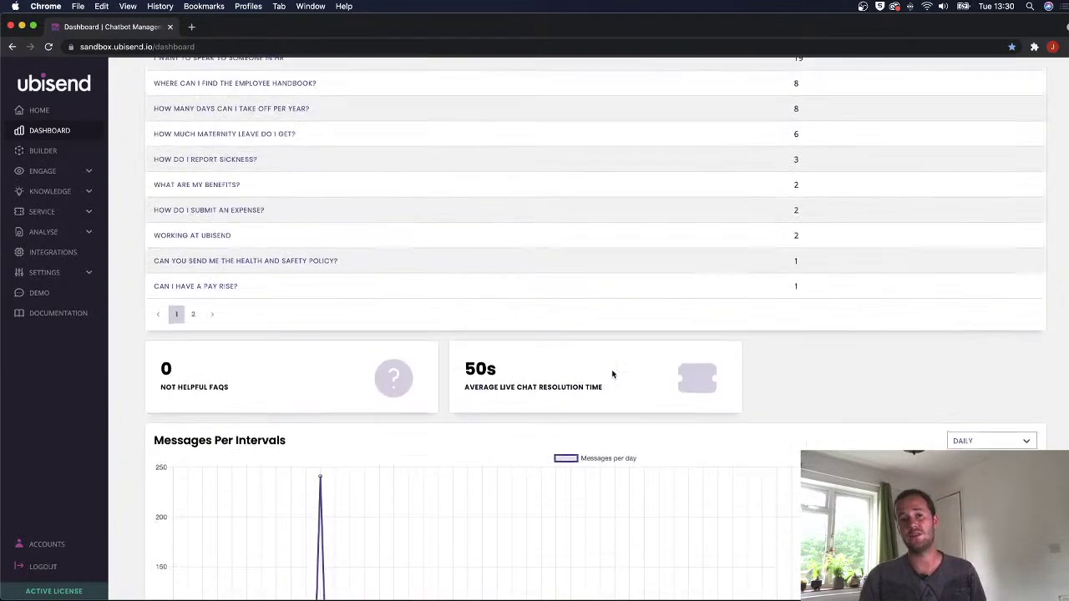
{"action": "scroll", "coordinate": [628, 393], "scroll_direction": "up", "scroll_amount": 10}
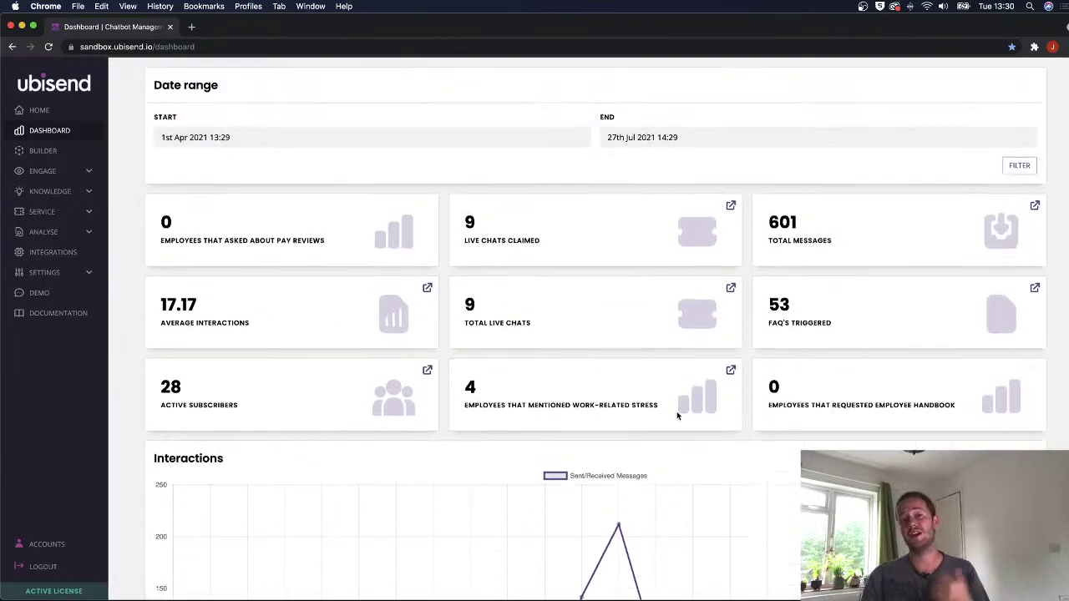